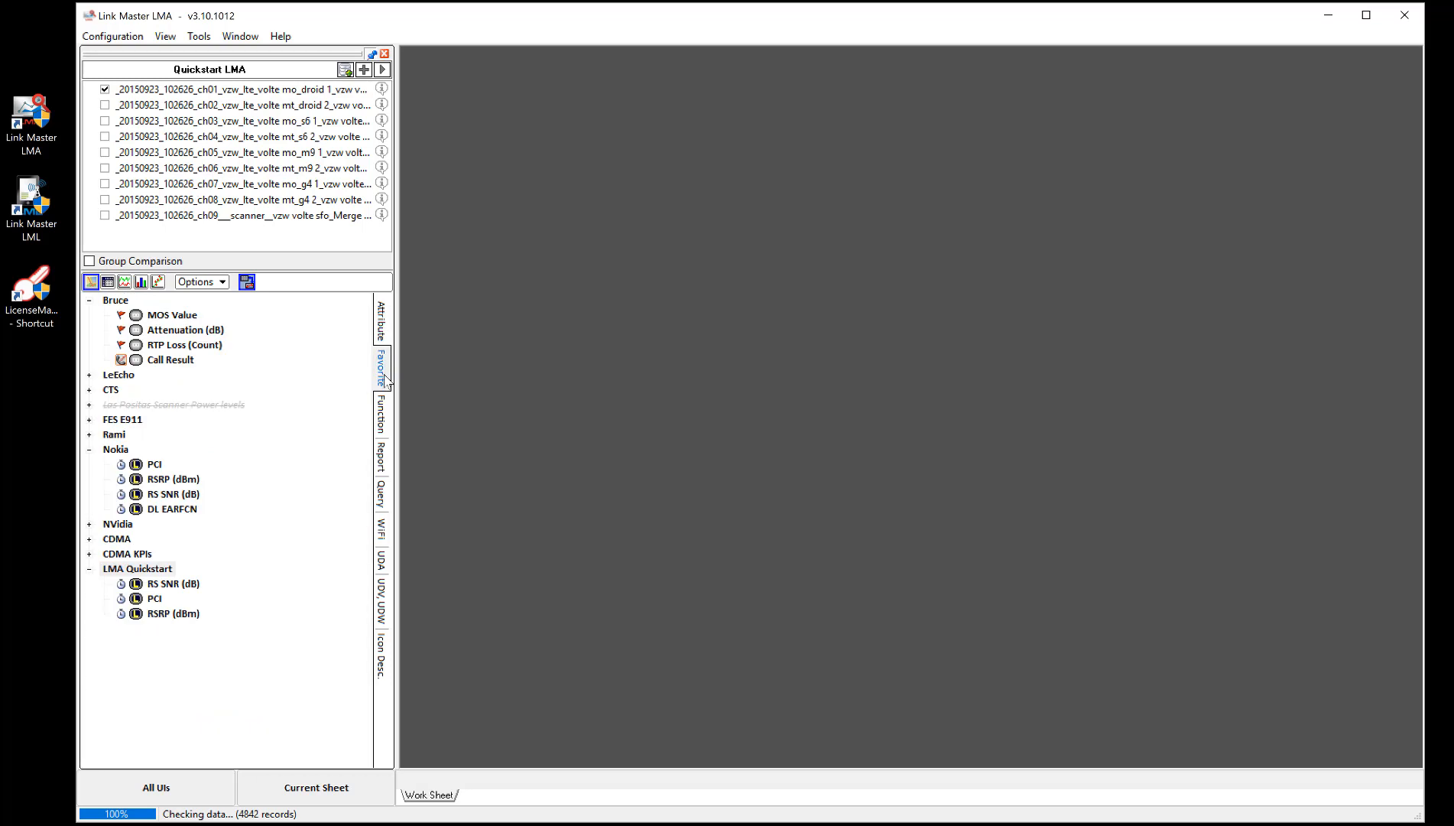
- Browse the Favorite, Report, Query, UDA and Attribute tabs of the attribute panel
left_click(384, 407)
left_click(385, 457)
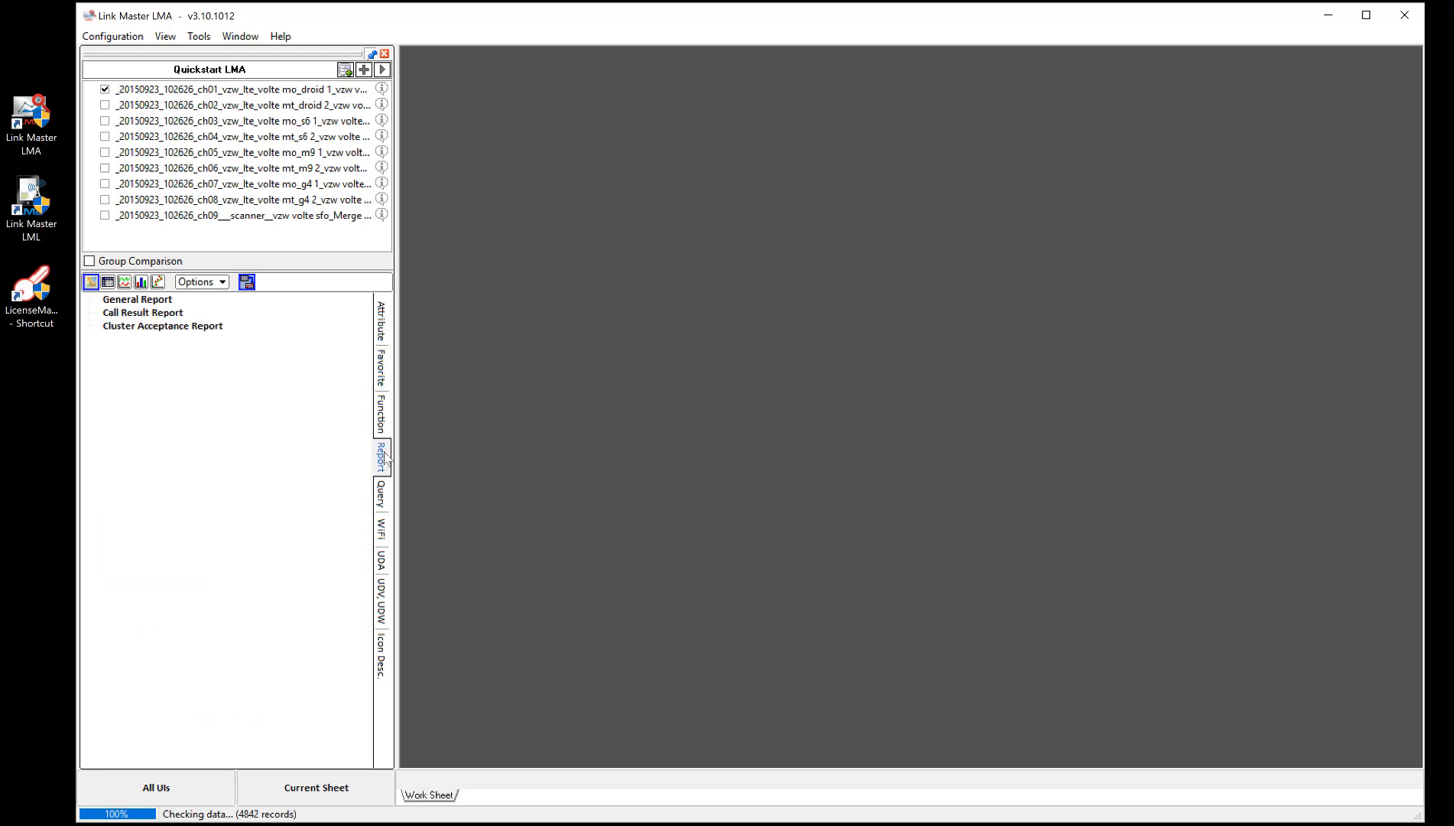
left_click(382, 493)
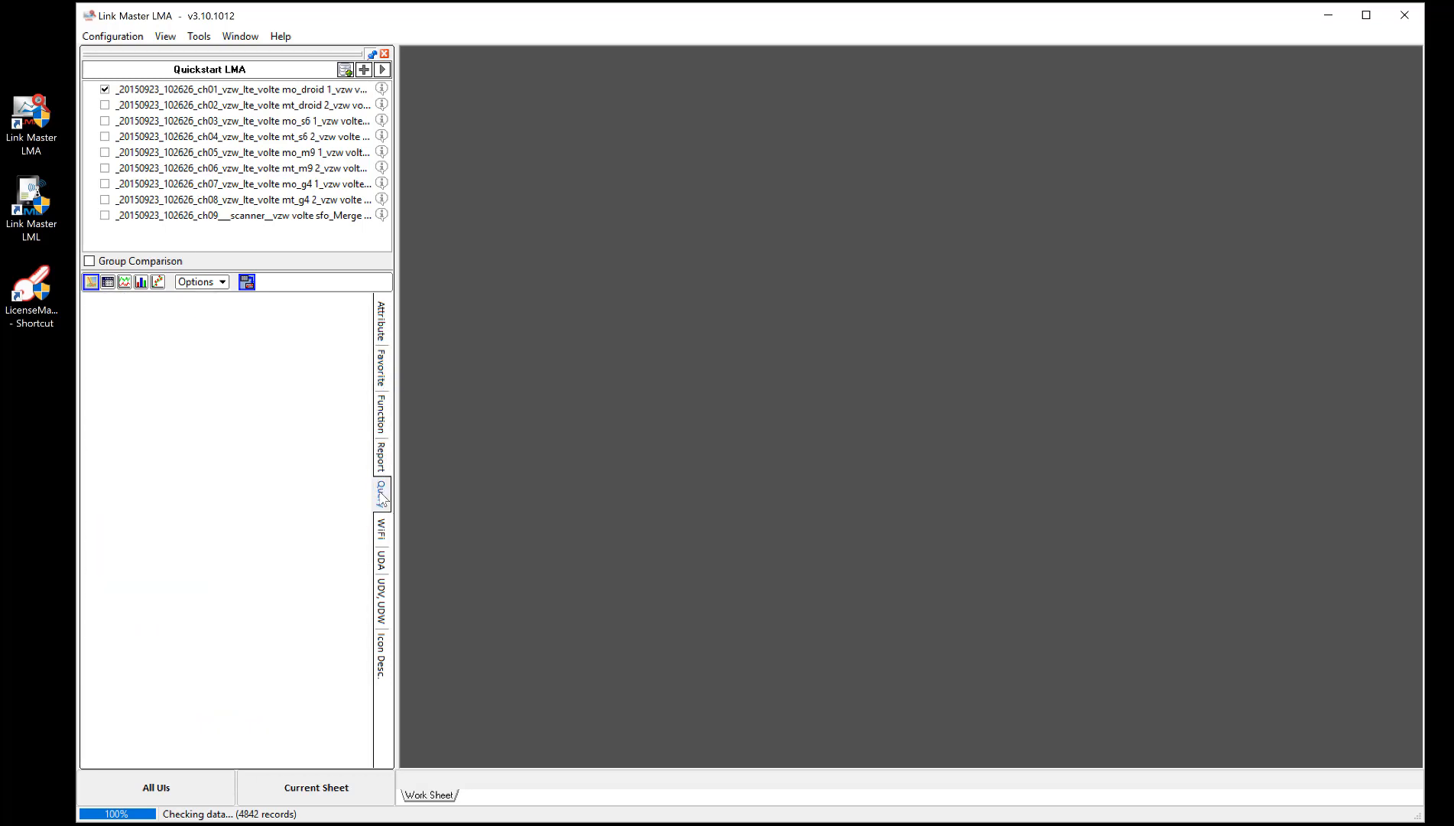
left_click(384, 563)
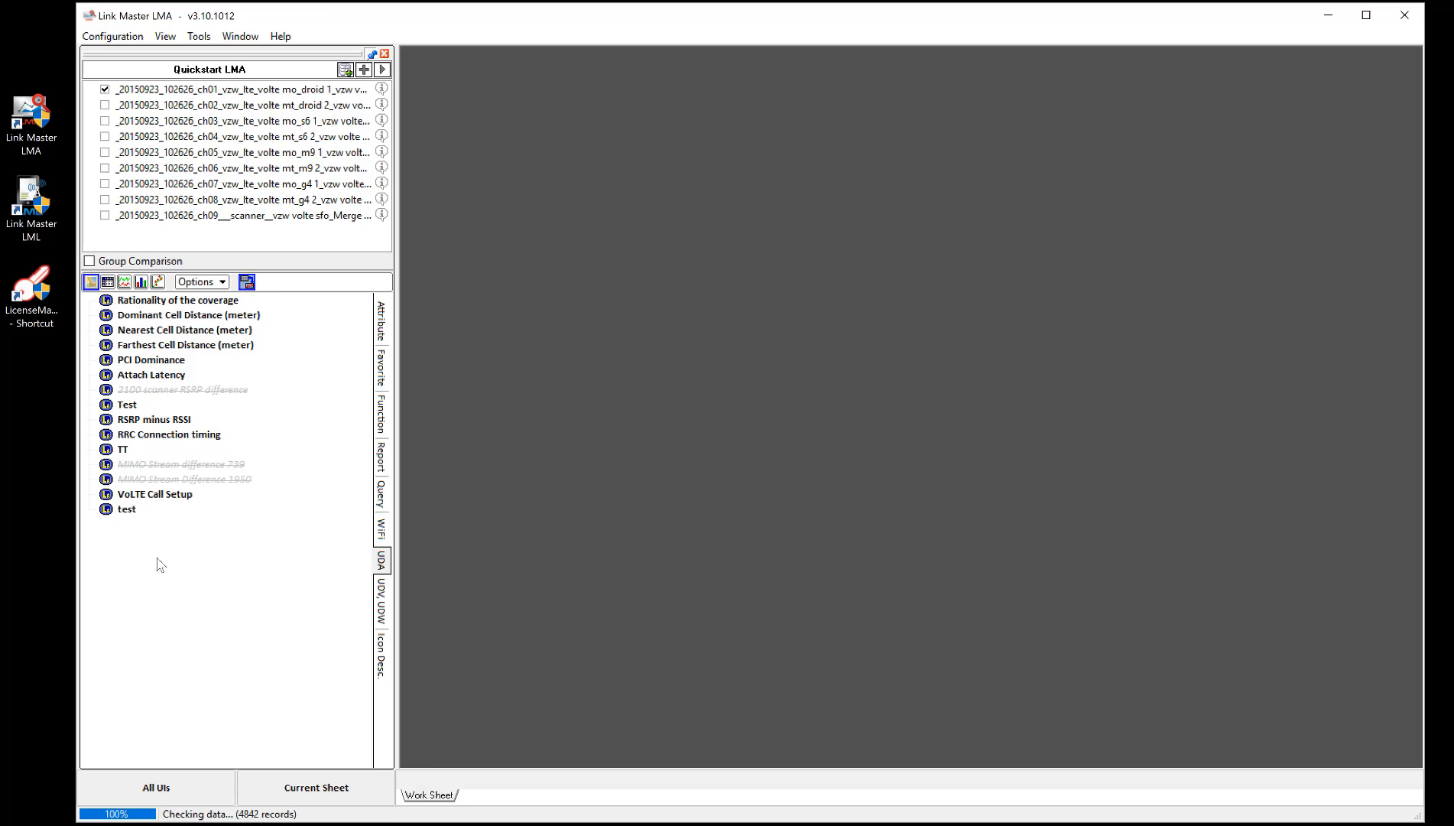
left_click(381, 321)
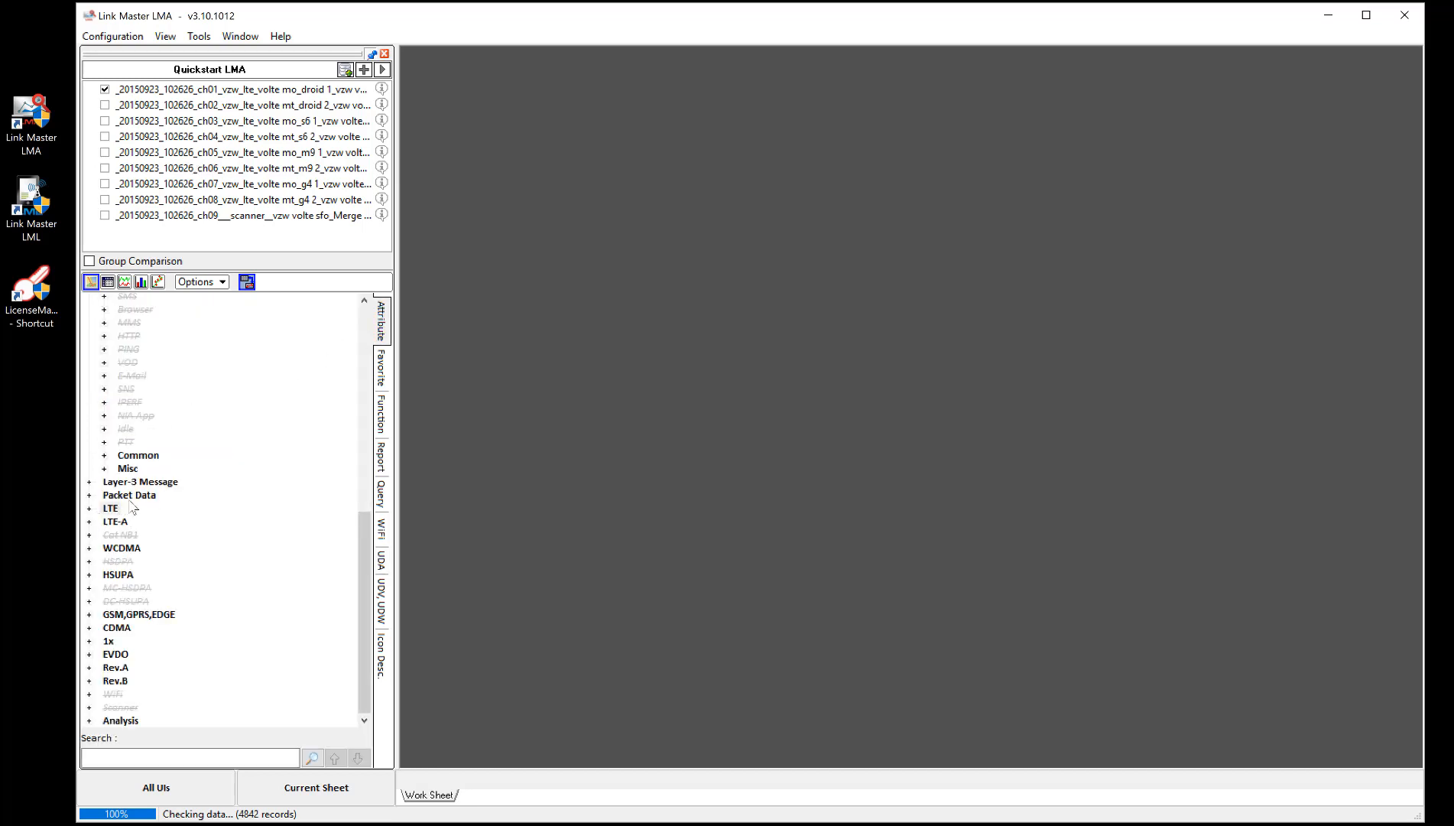
left_click(381, 561)
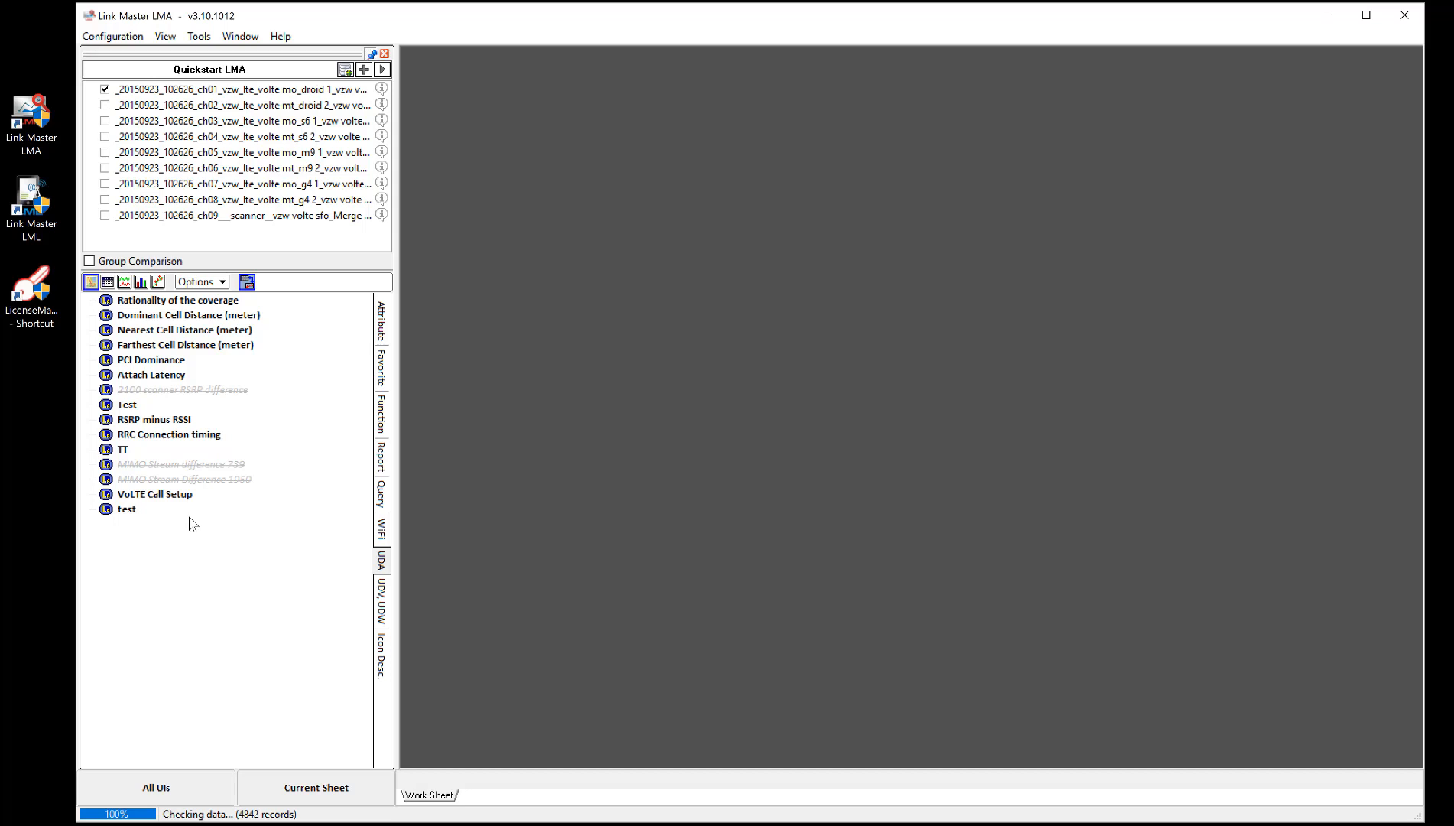
left_click(380, 325)
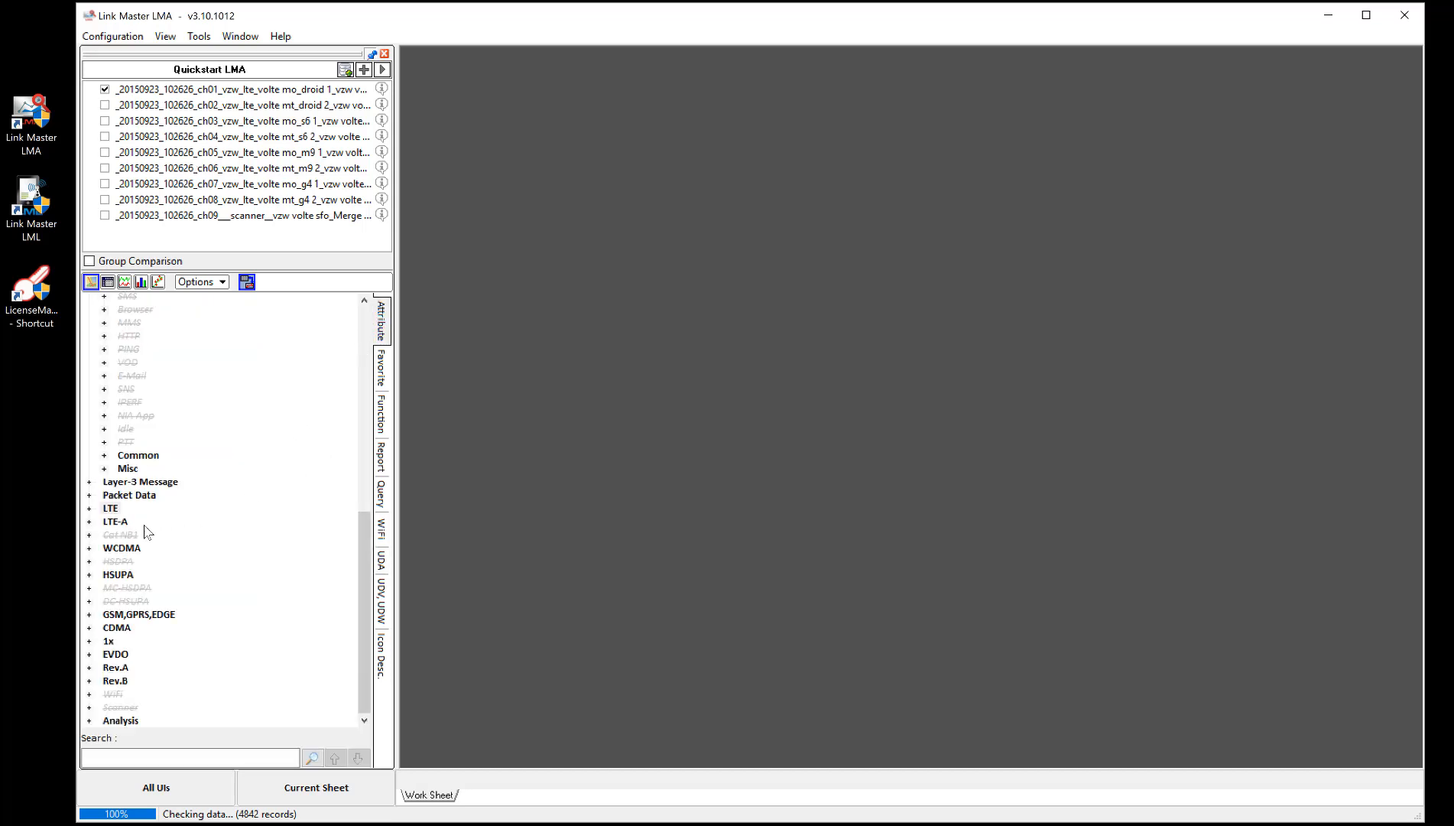
- Expand LTE > Cell Info and open Dominant Cell PCI in a new grid
left_click(90, 508)
scroll(214, 540, "down", 4)
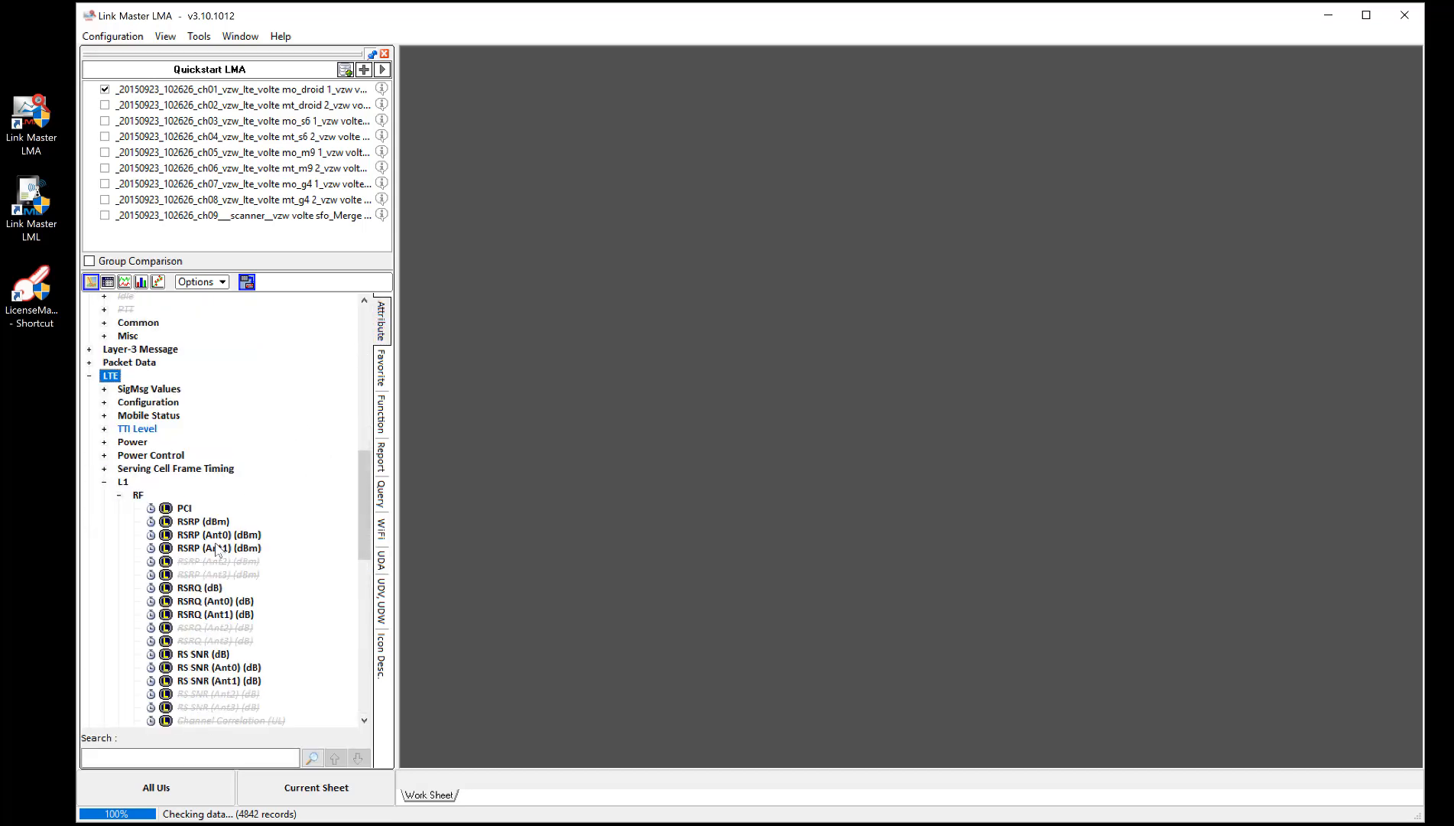
left_click(119, 429)
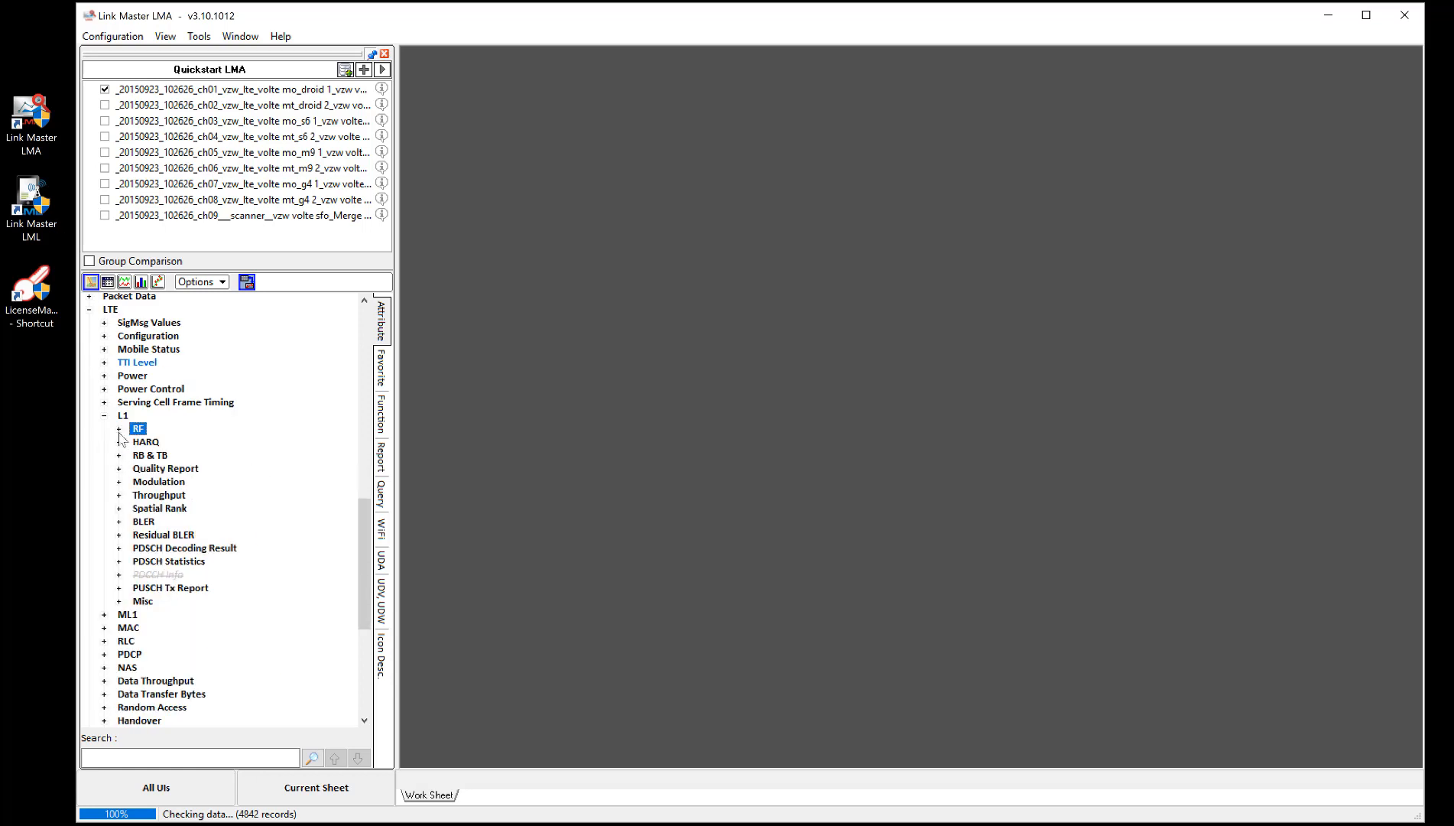
scroll(154, 615, "down", 2)
scroll(159, 641, "down", 1)
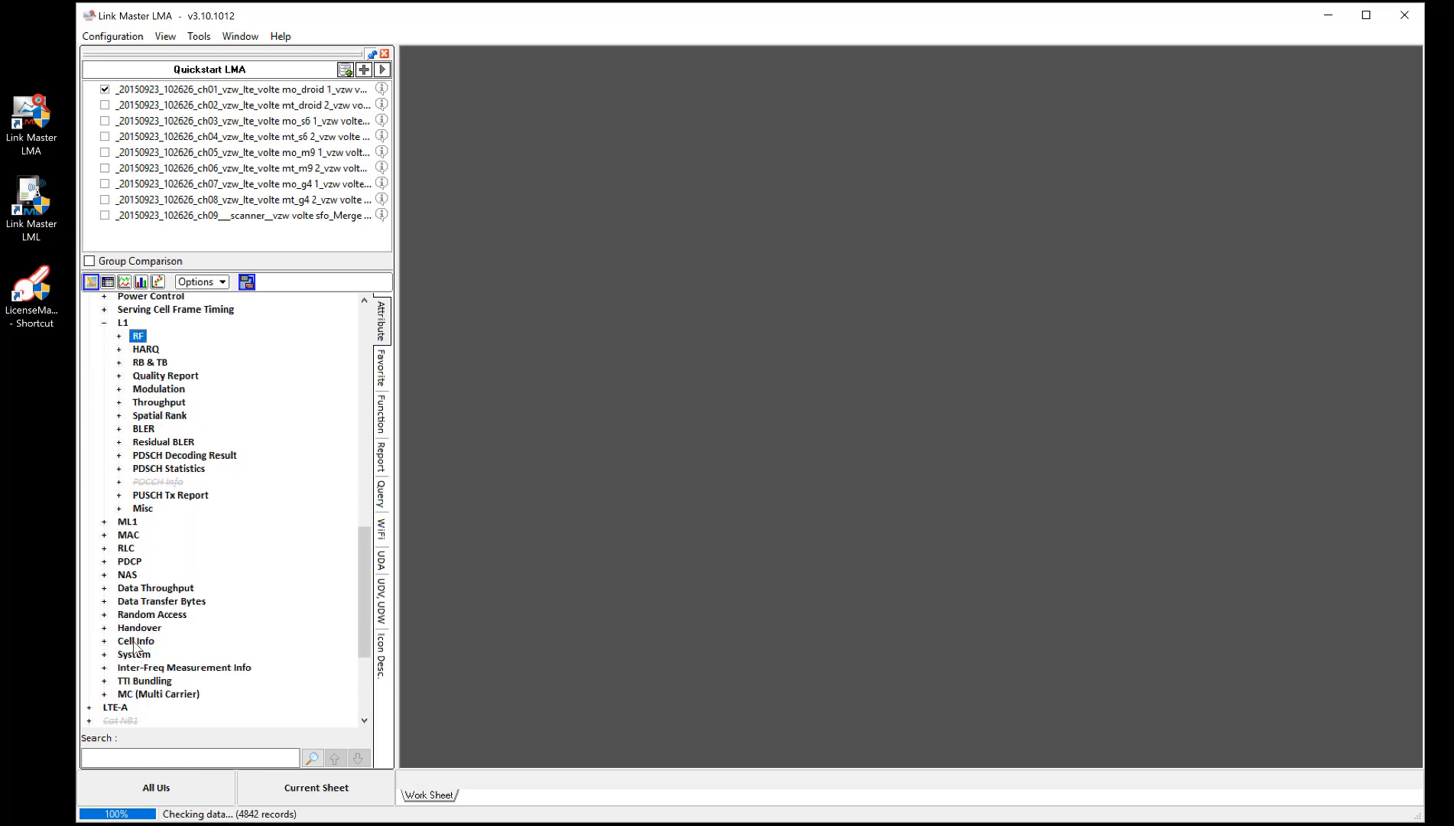
left_click(130, 643)
left_click(104, 641)
scroll(160, 629, "down", 2)
scroll(160, 631, "down", 6)
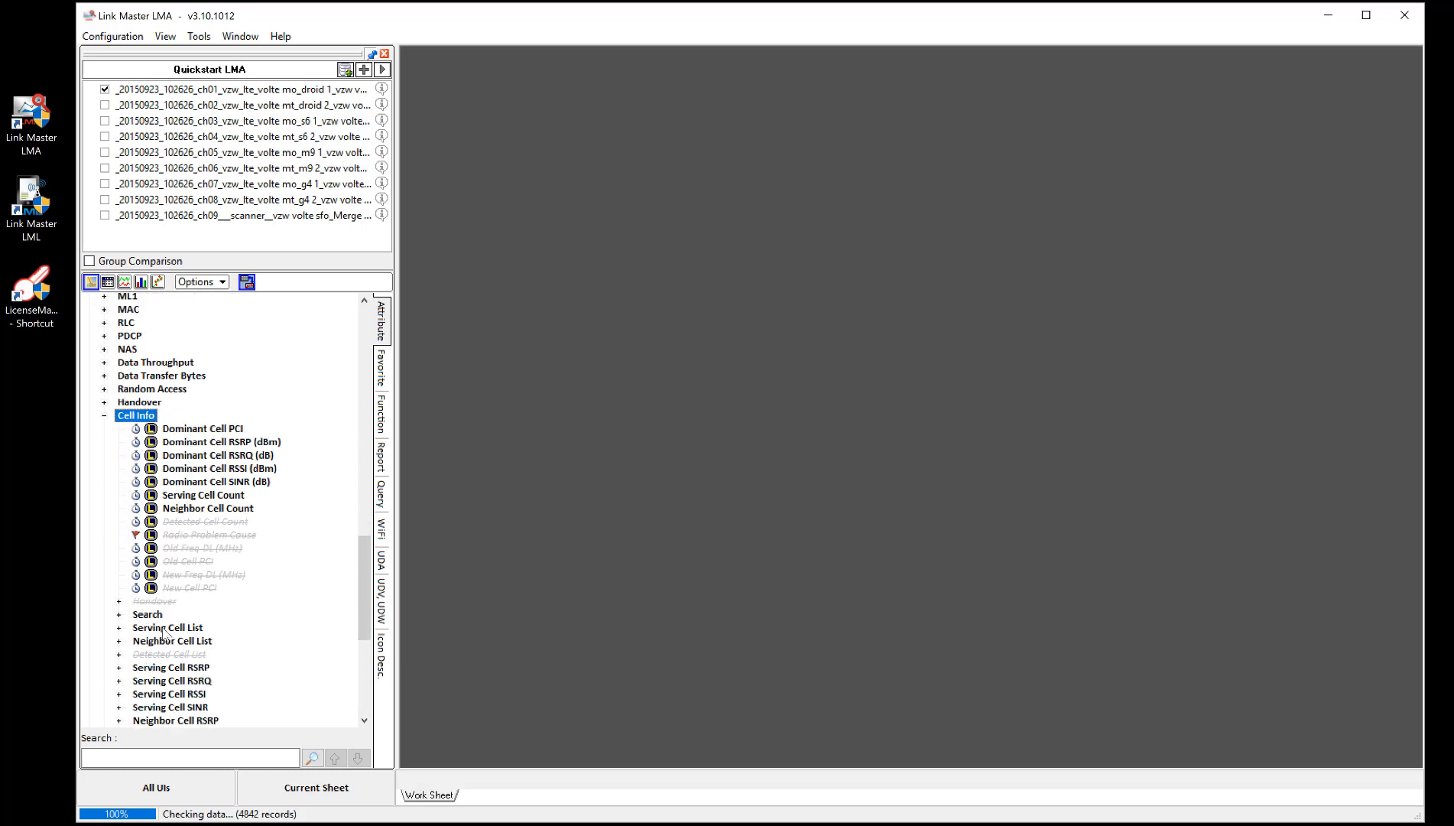
scroll(195, 565, "up", 1)
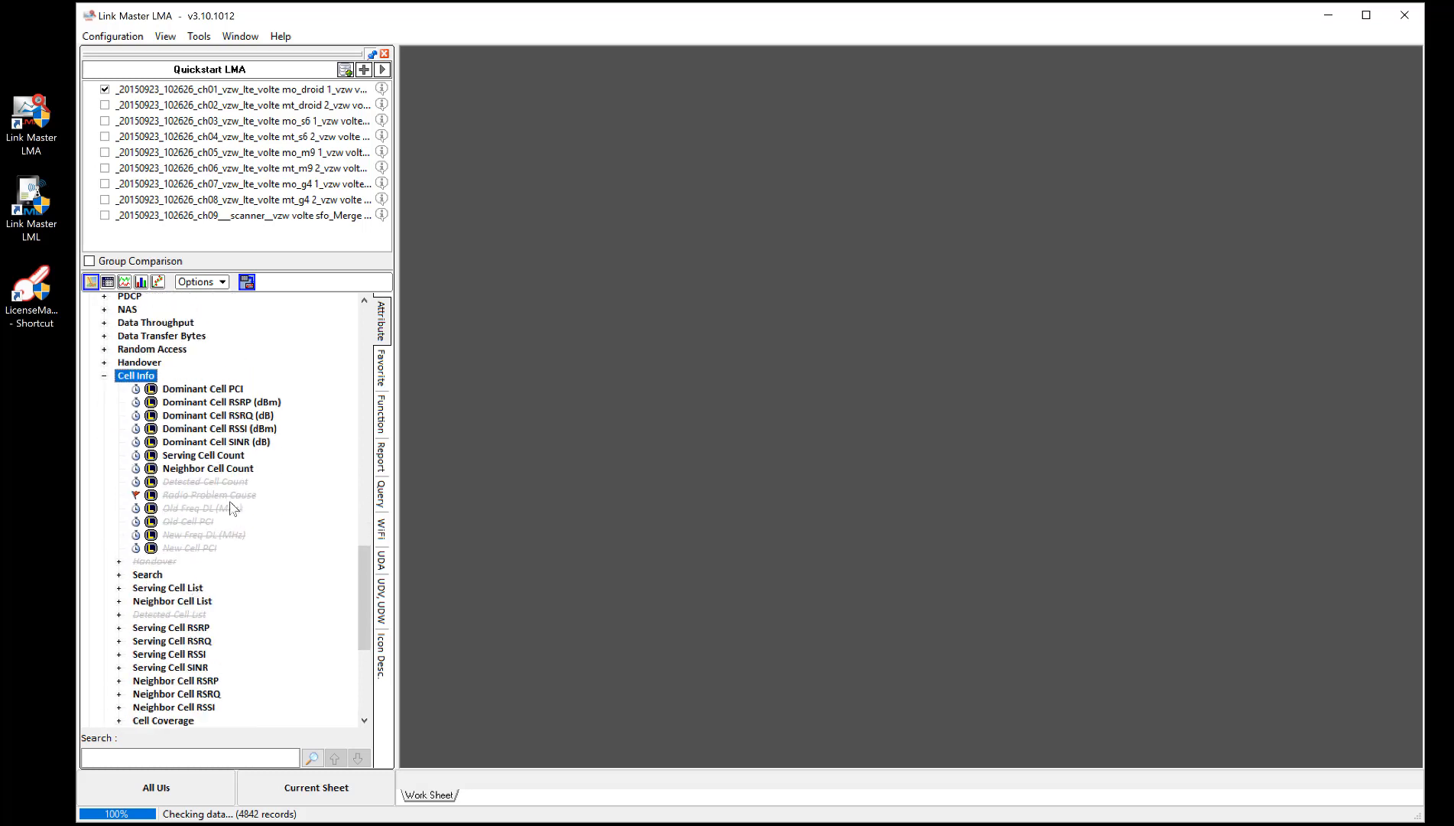
left_click(219, 390)
right_click(219, 388)
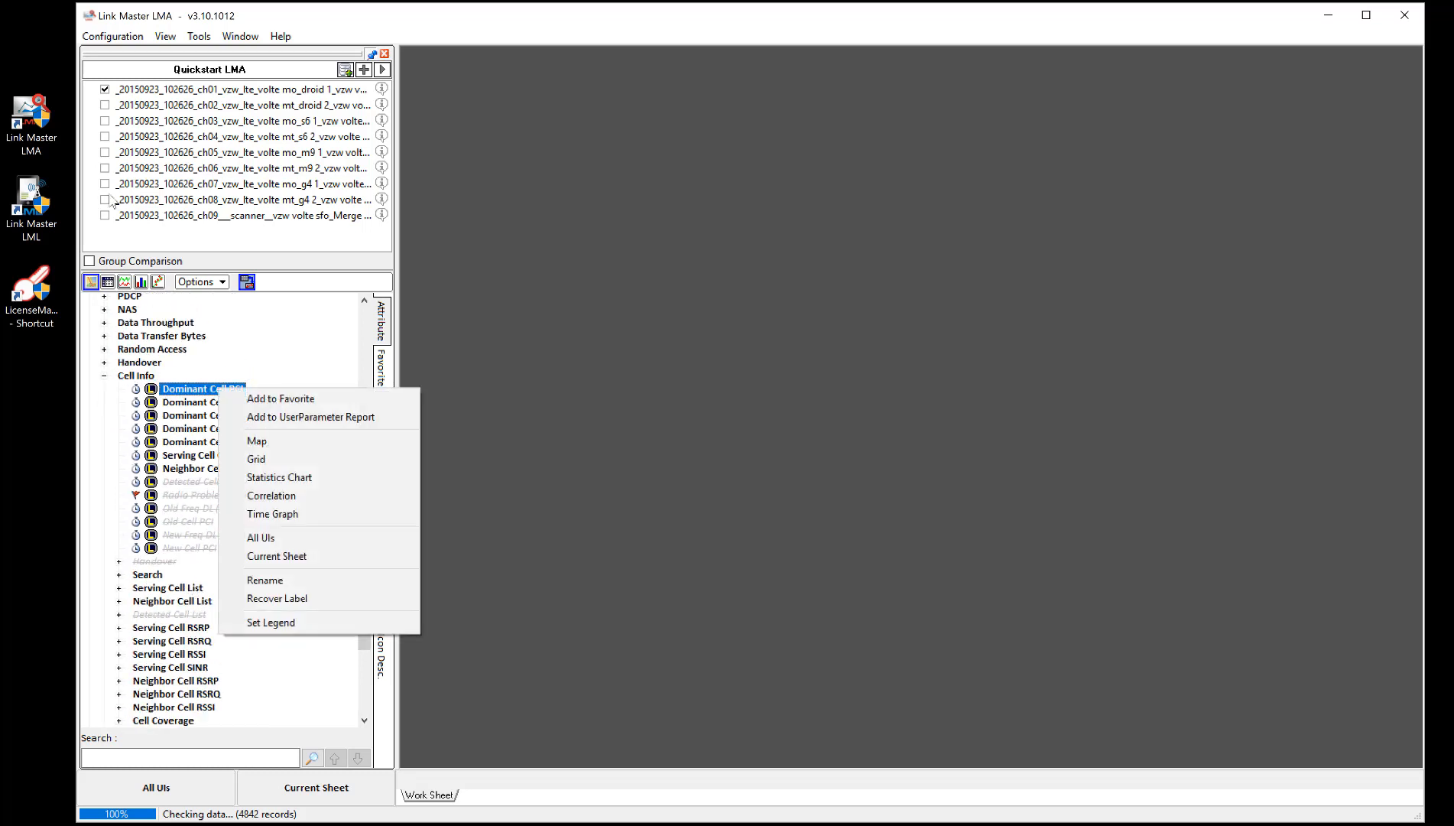
left_click(256, 459)
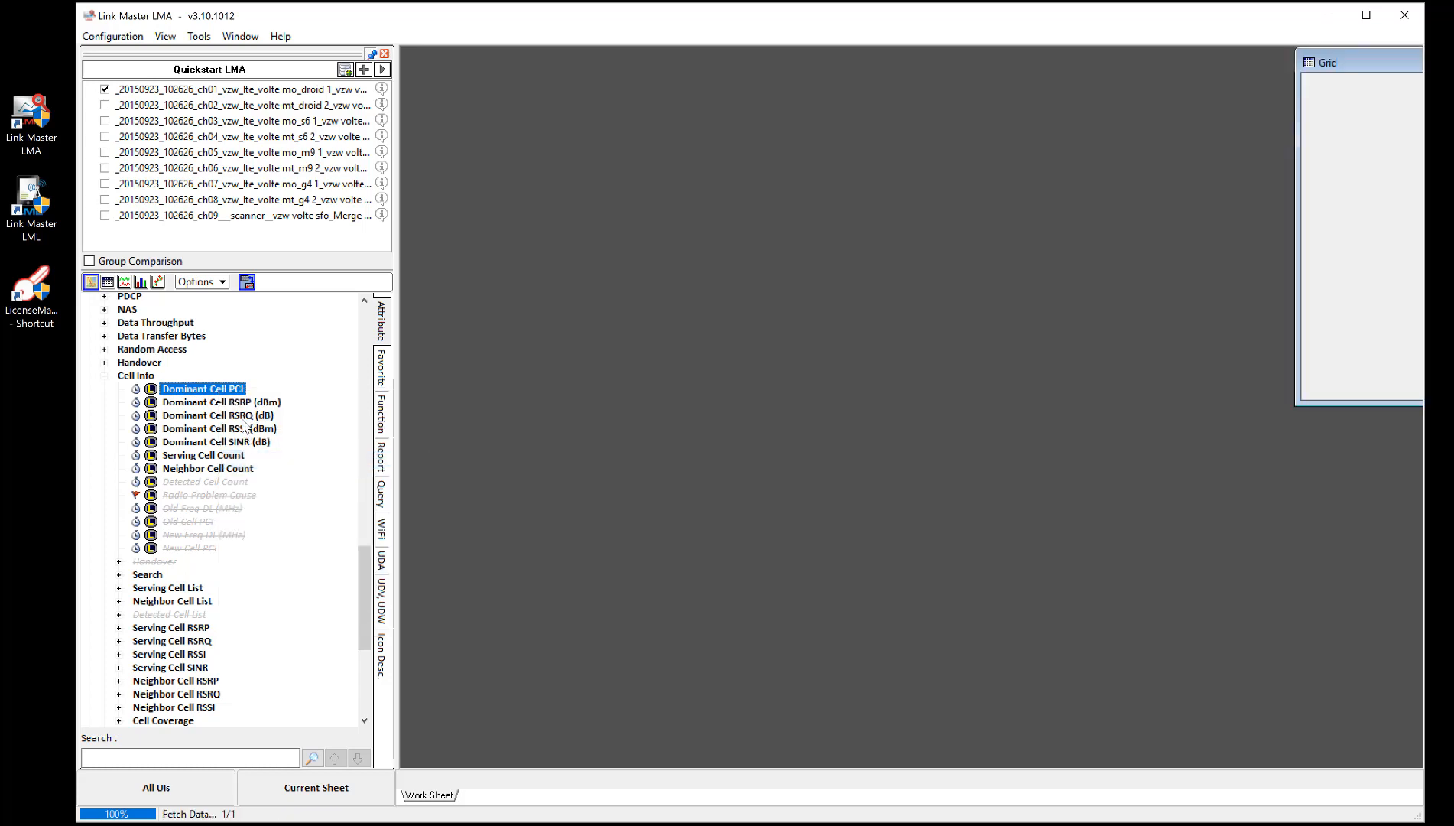
- Move and widen the grid window onto the work sheet and narrow its Measure column
left_click_drag(1353, 59, 497, 75)
left_click_drag(884, 180, 1301, 171)
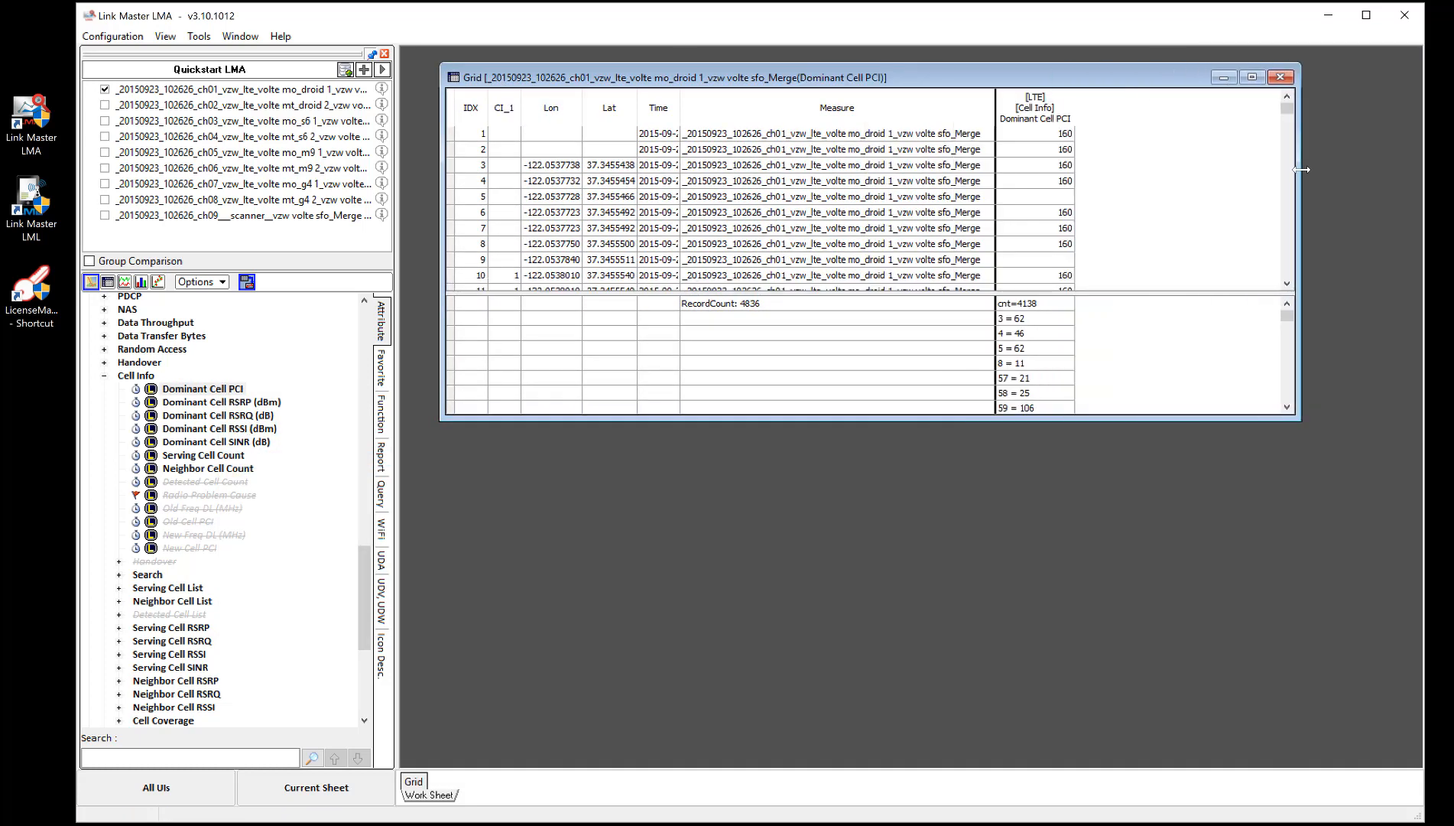
left_click_drag(995, 106, 742, 107)
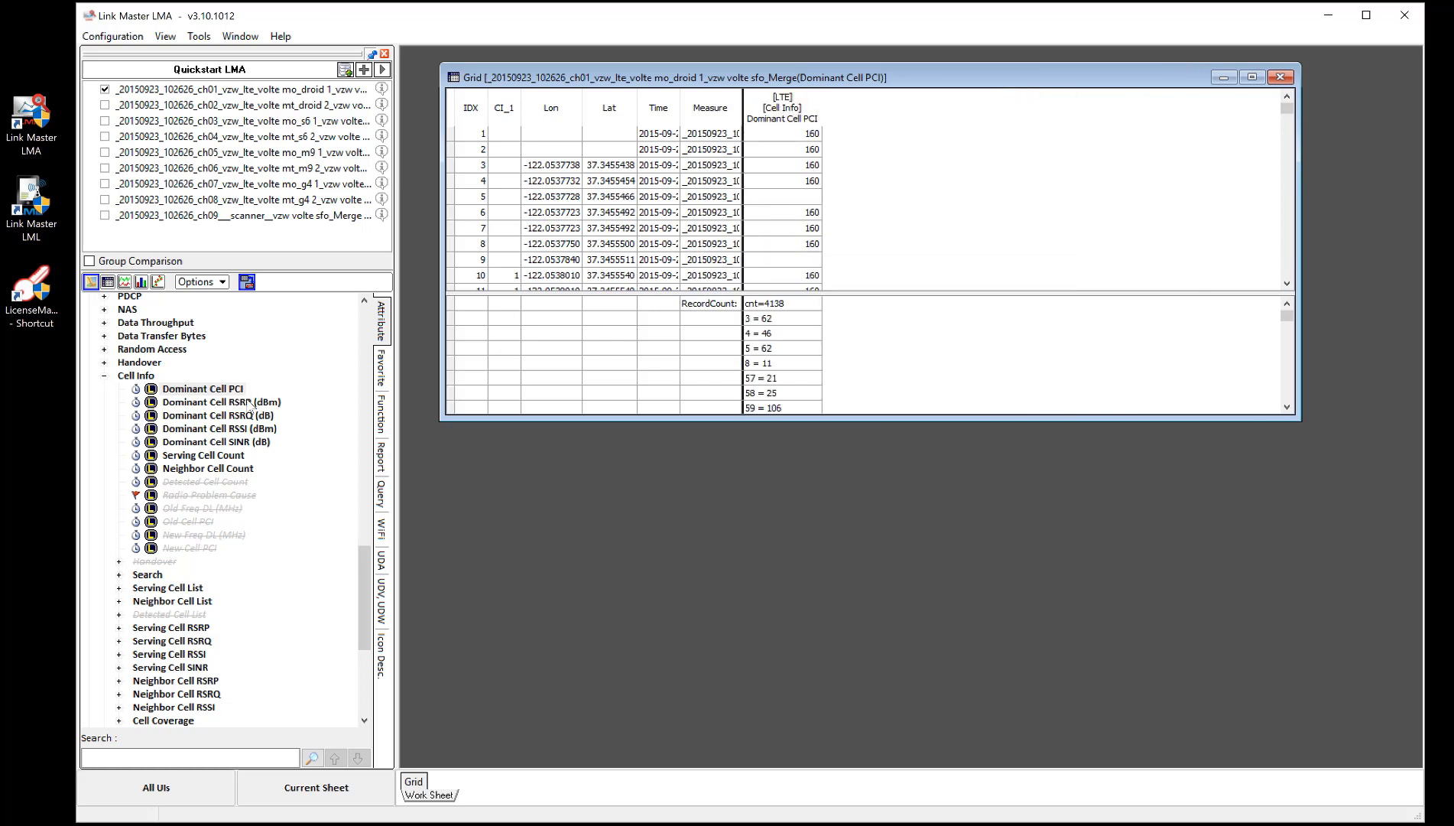
- Add Dominant Cell RSRP (dBm) to the grid as a second attribute column
left_click_drag(256, 402, 444, 134)
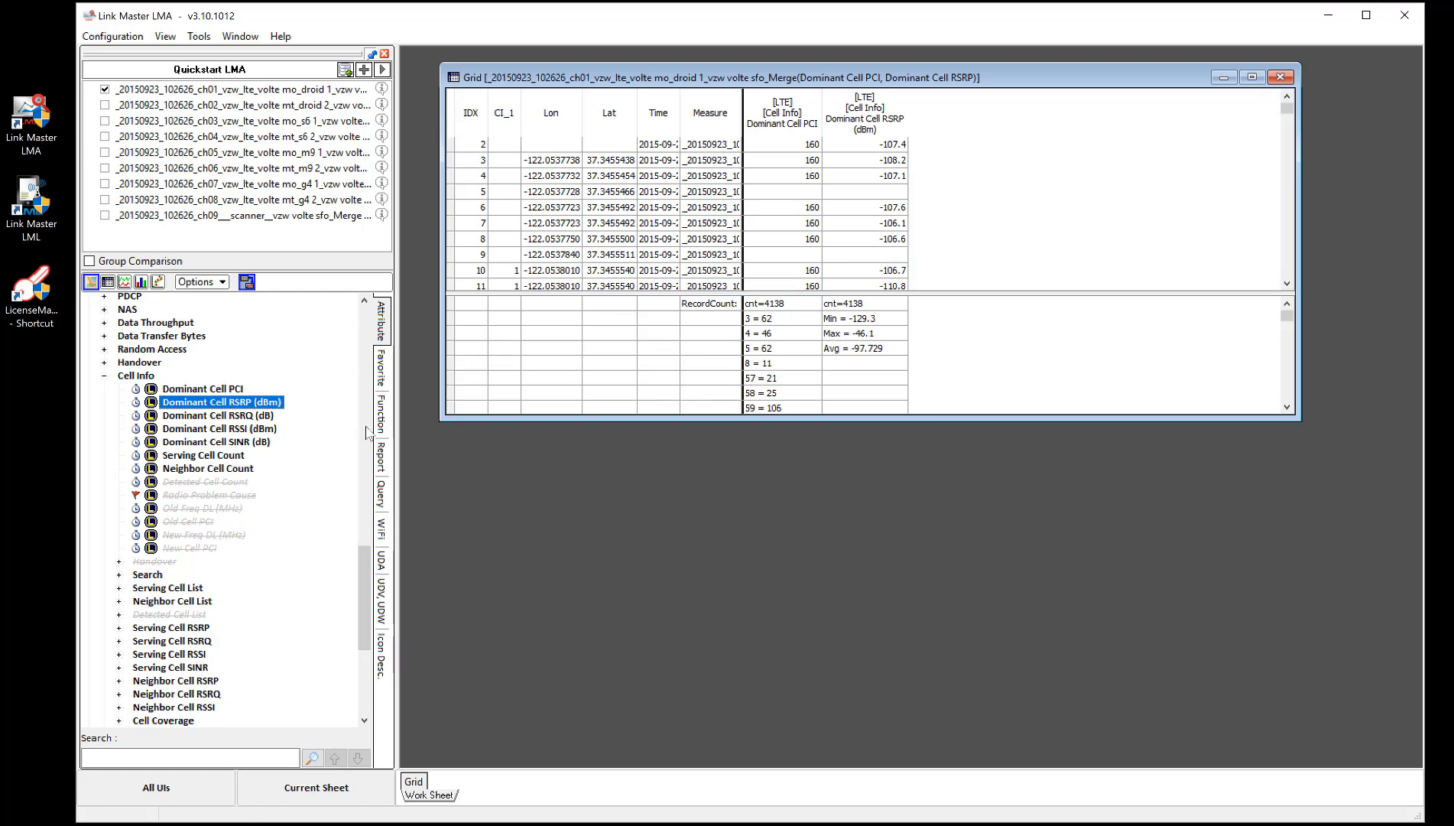
left_click(168, 601)
left_click_drag(361, 604, 364, 621)
left_click(175, 600)
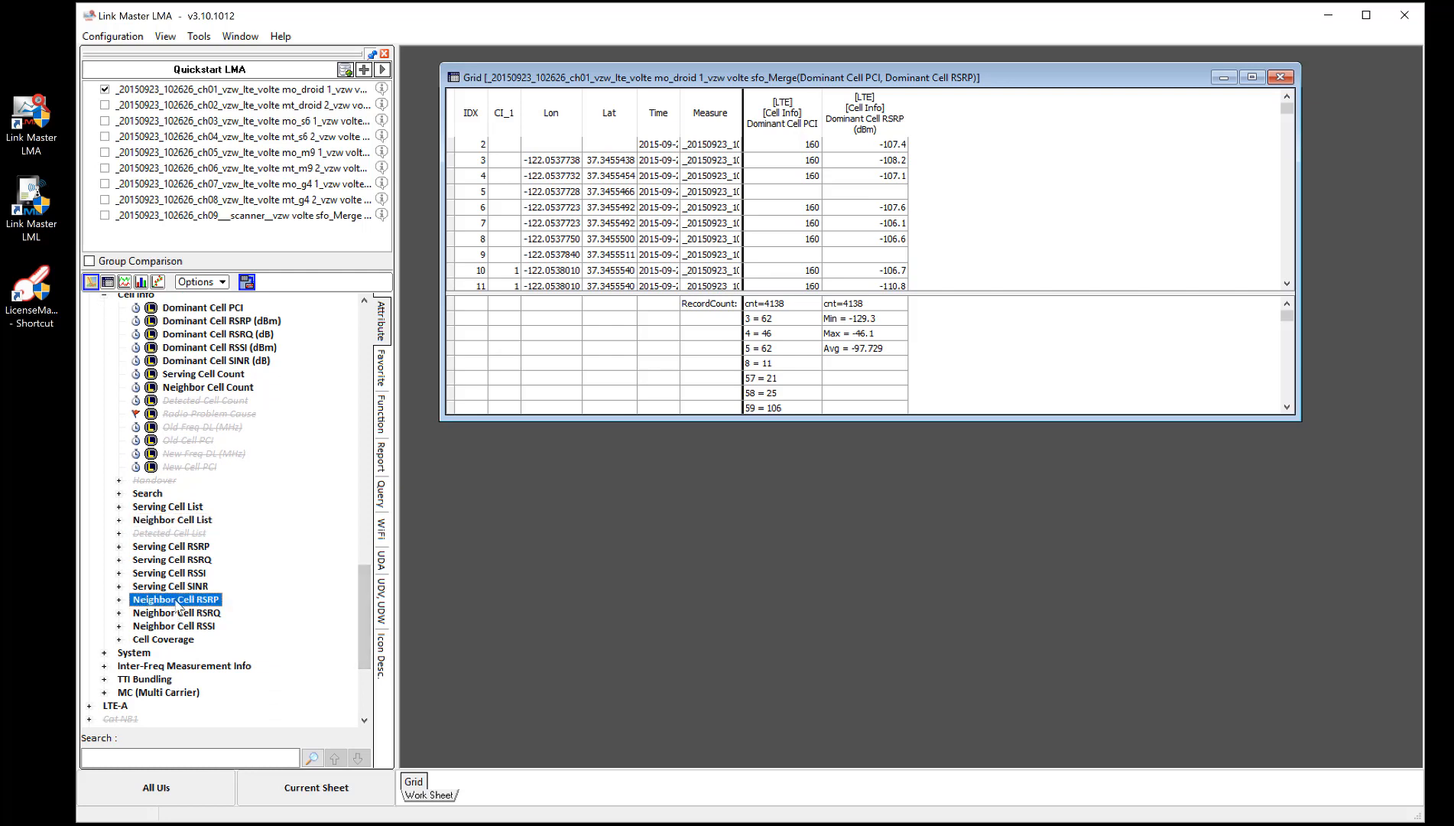
left_click(119, 600)
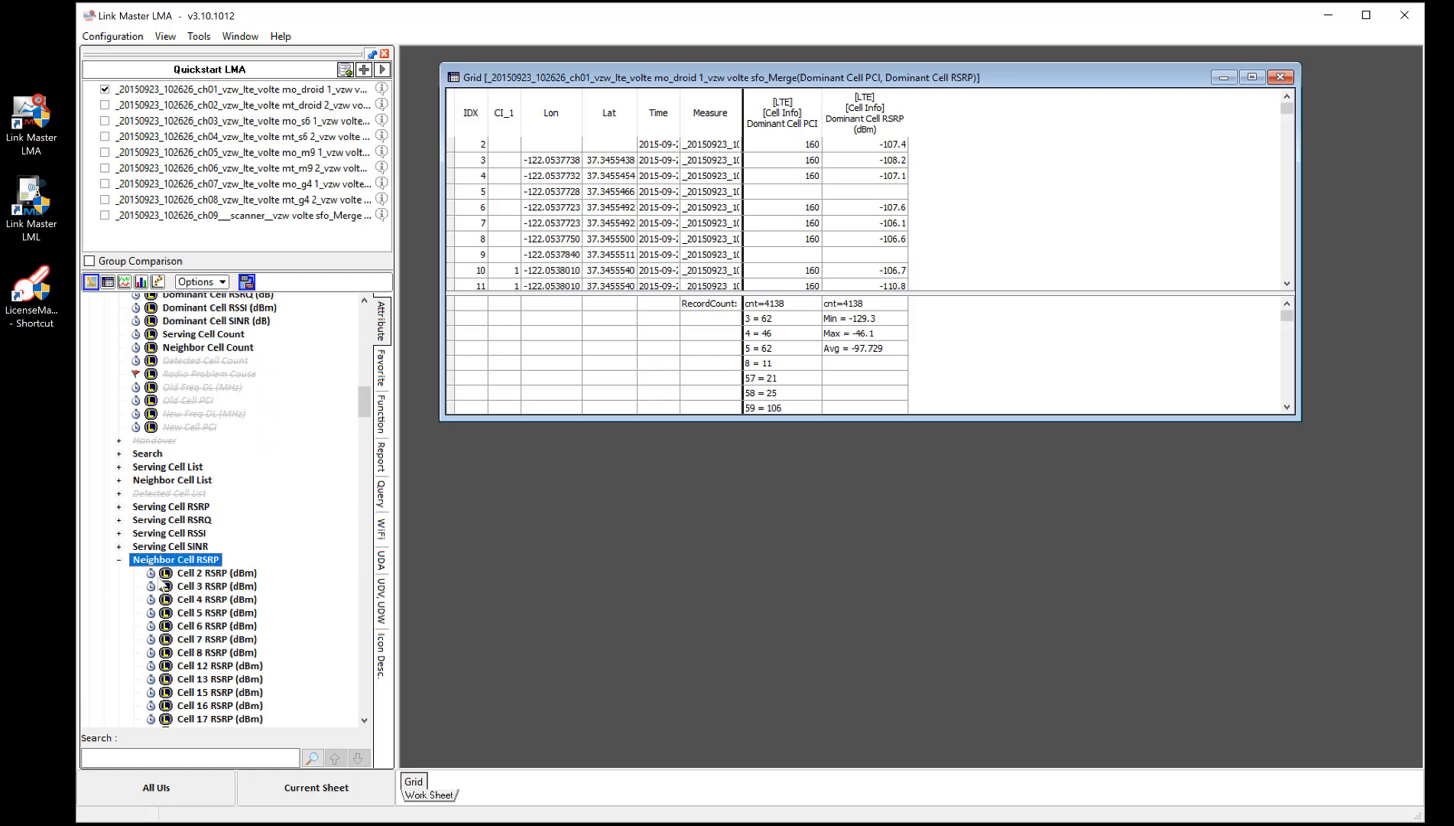
left_click(118, 560)
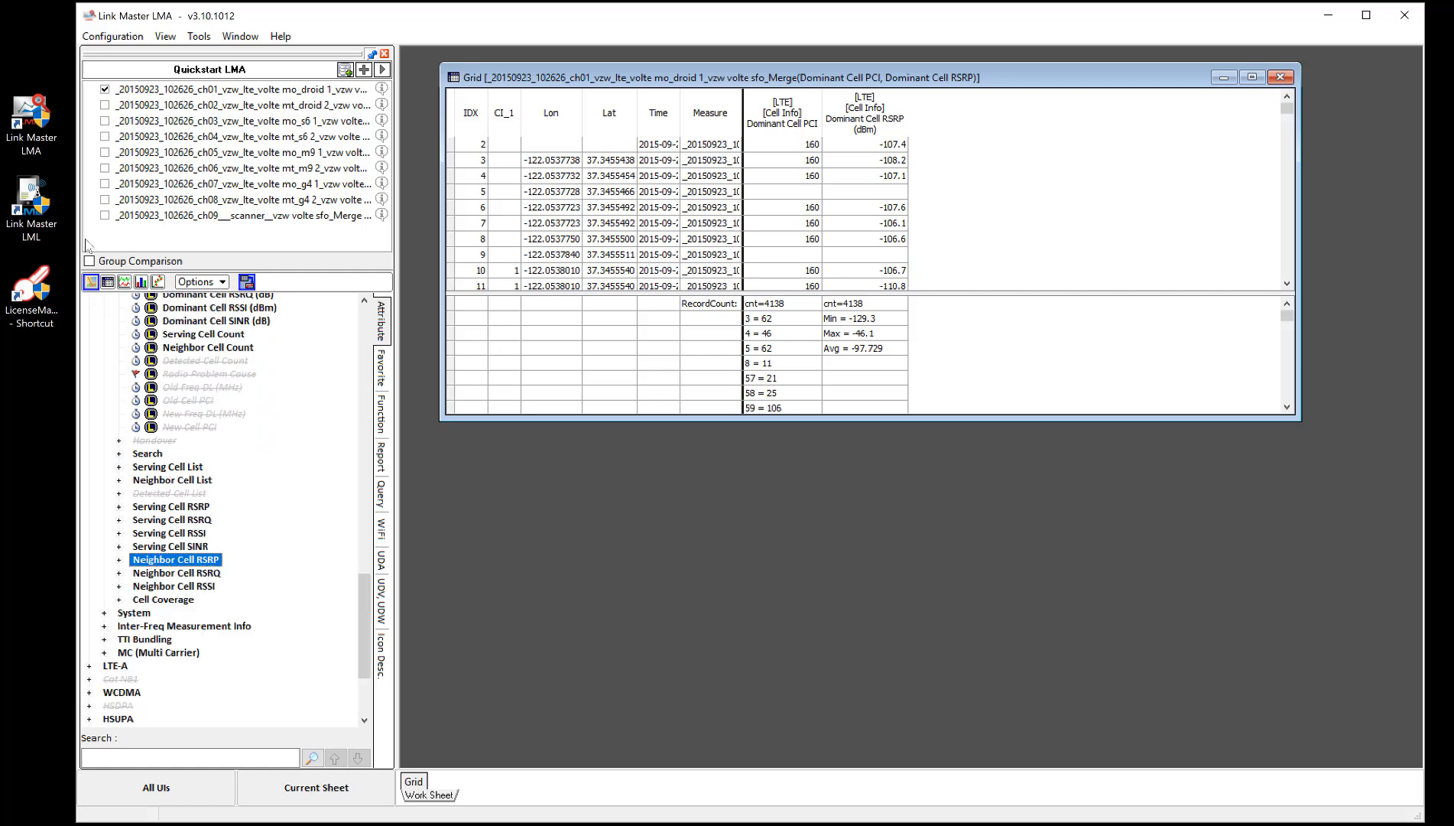
- Expand Neighbor Cell List and add Top1 Cell PCI and Top1 Cell RSRP (dBm) to the grid
left_click(173, 482)
left_click(119, 481)
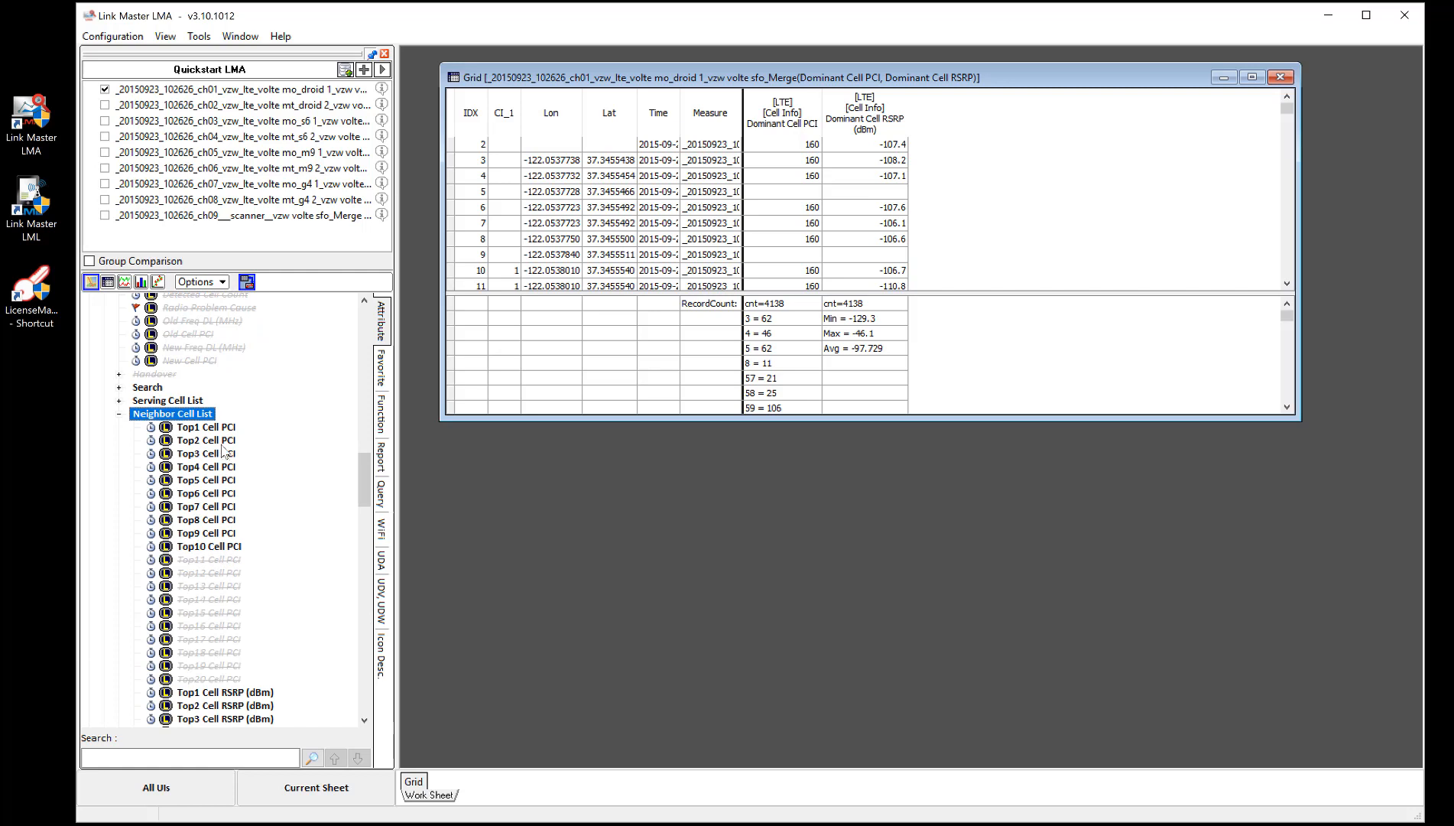
left_click_drag(218, 430, 932, 247)
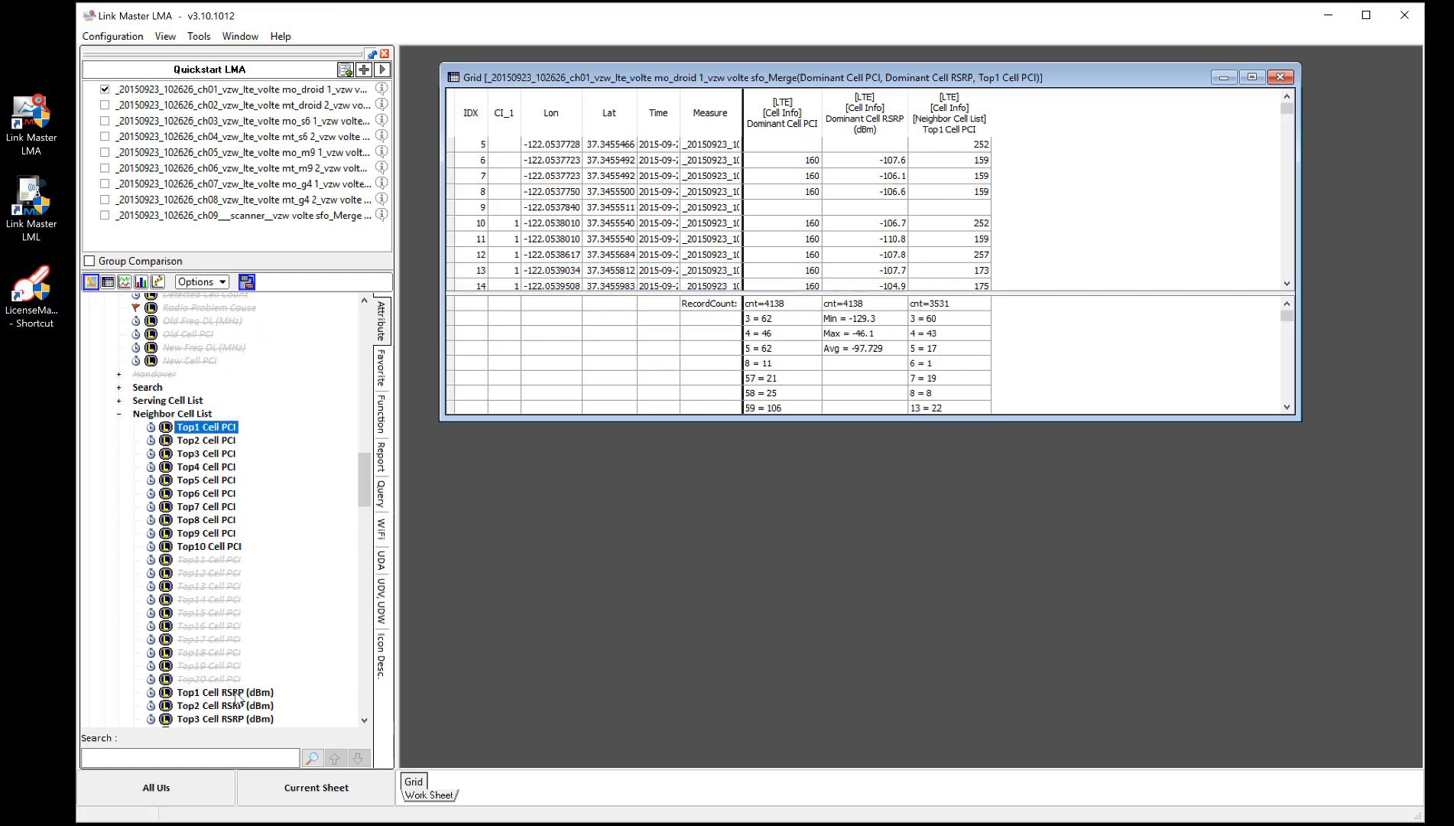
left_click_drag(237, 698, 538, 130)
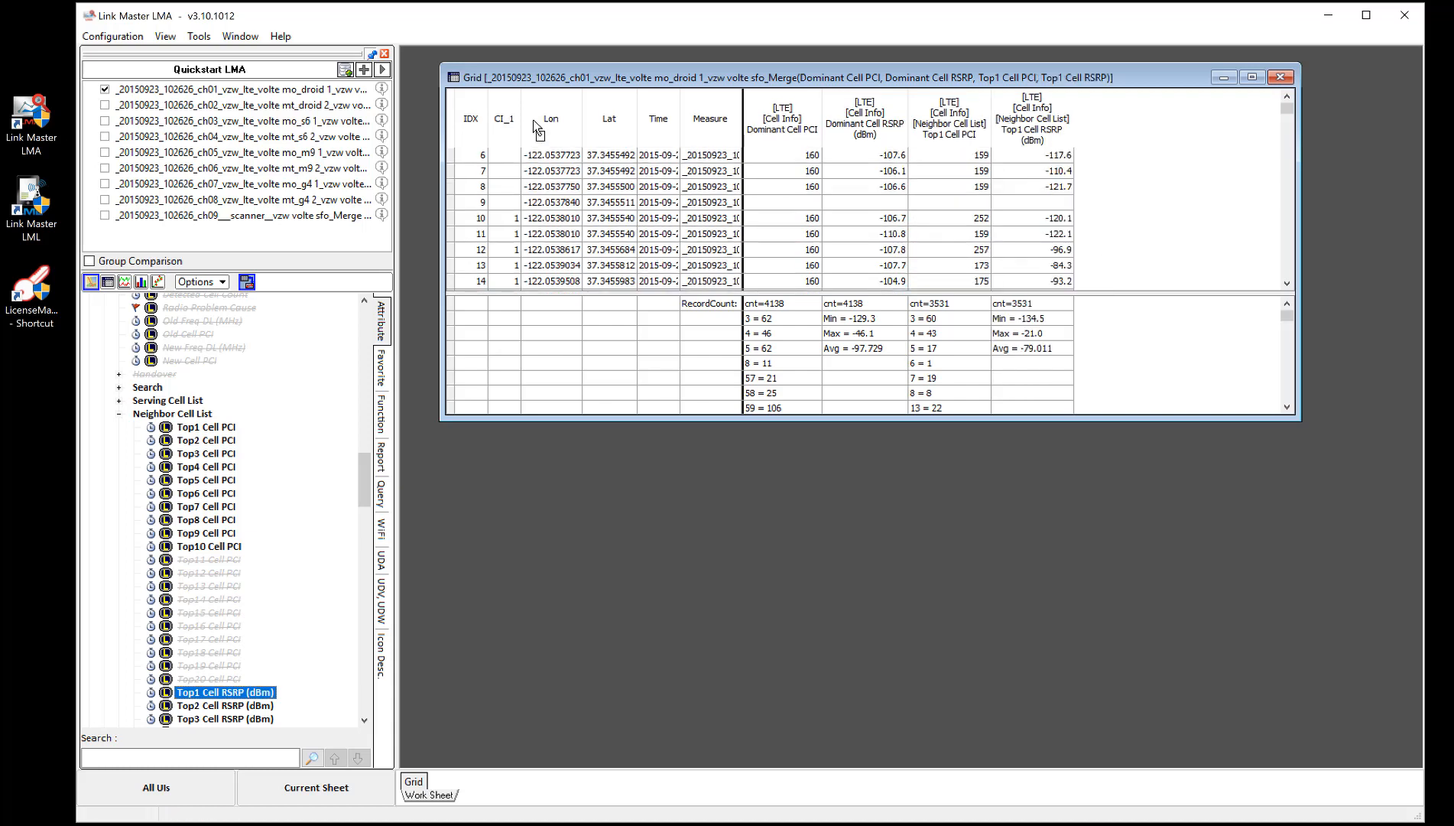
- Inspect grid rows 11 to 13 and extend the grid window's height downward
left_click(814, 237)
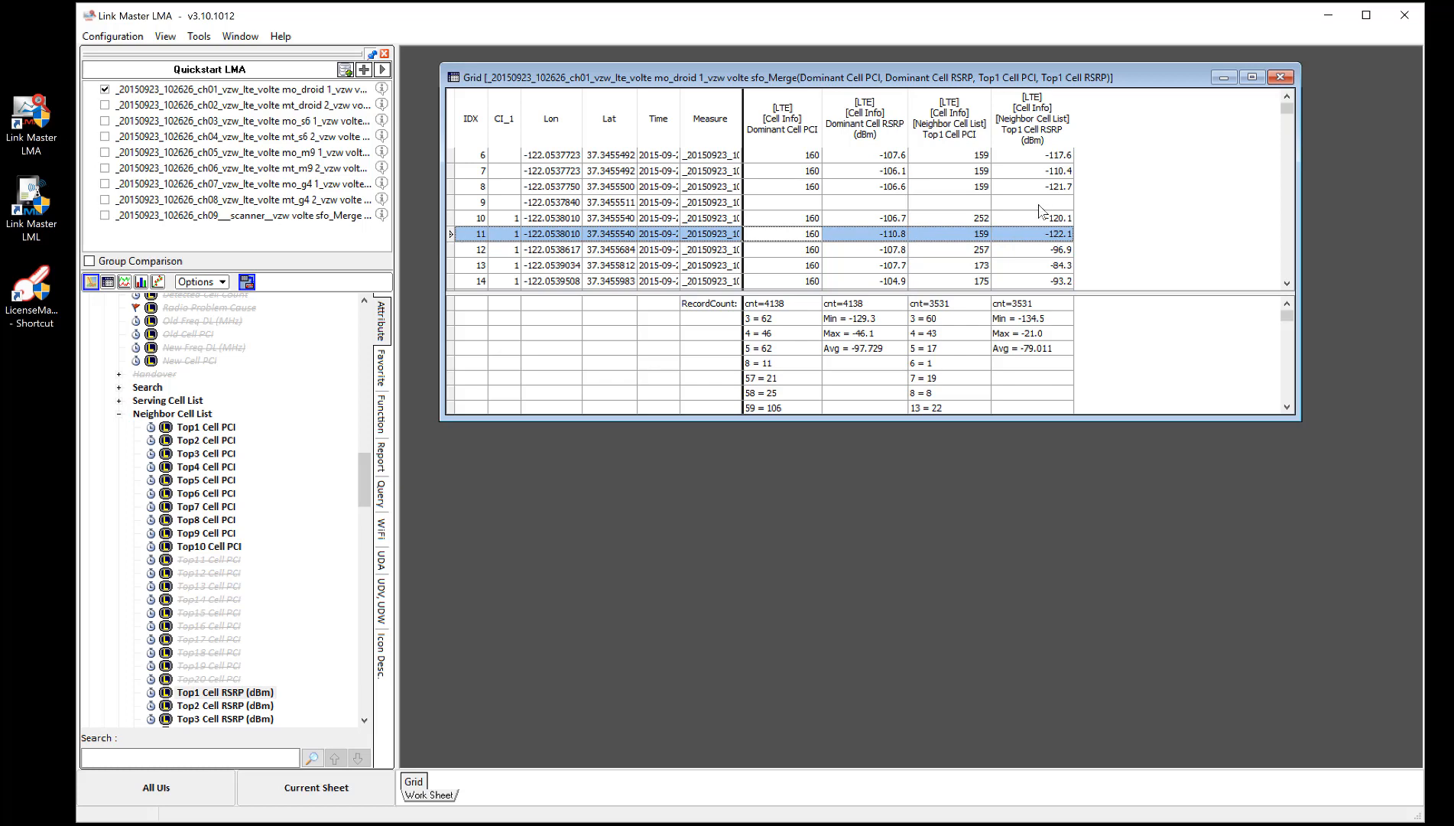
left_click(1045, 252)
left_click(1042, 265)
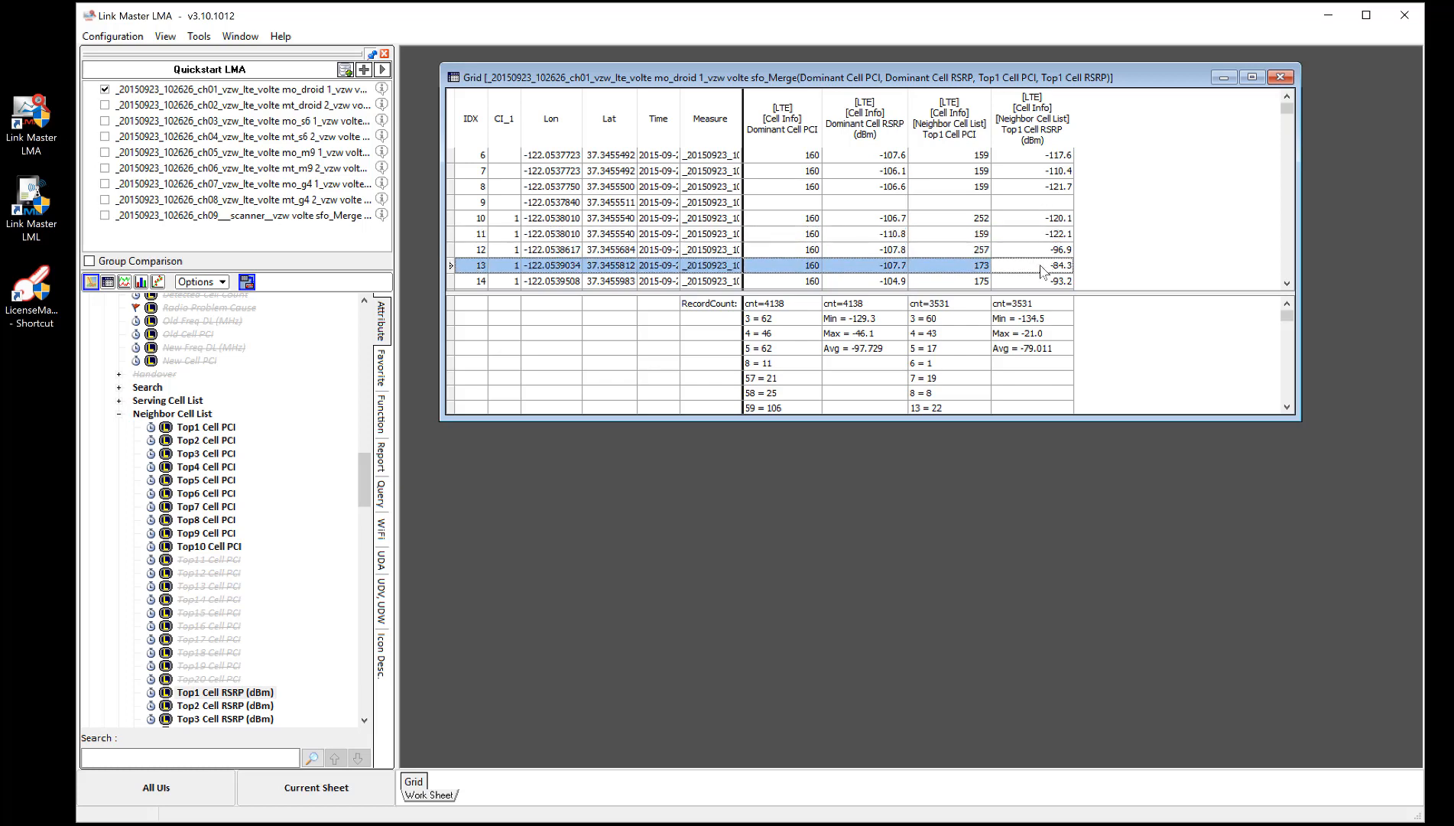
left_click(1046, 251)
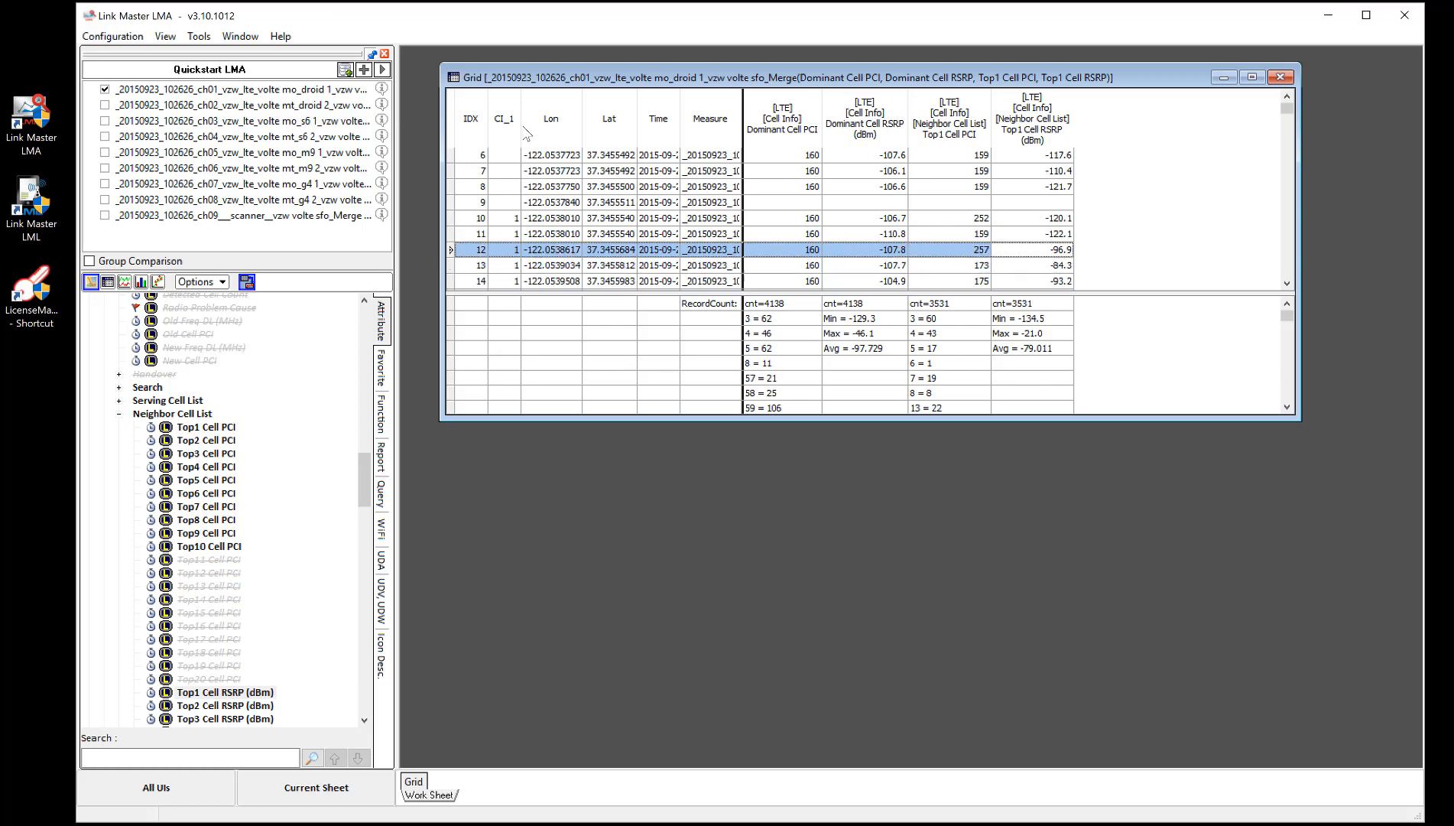
left_click(1049, 266)
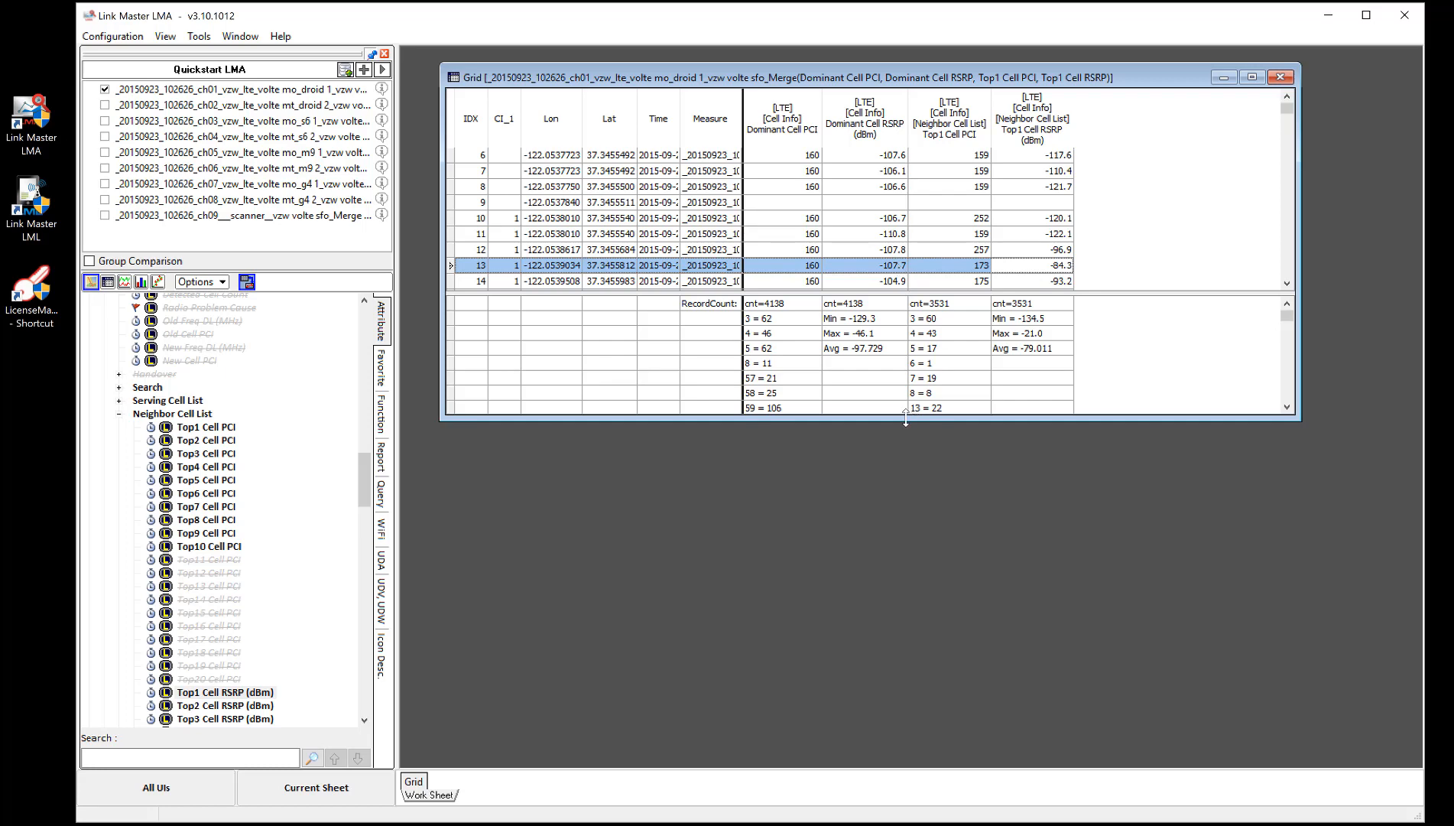
left_click_drag(912, 419, 898, 572)
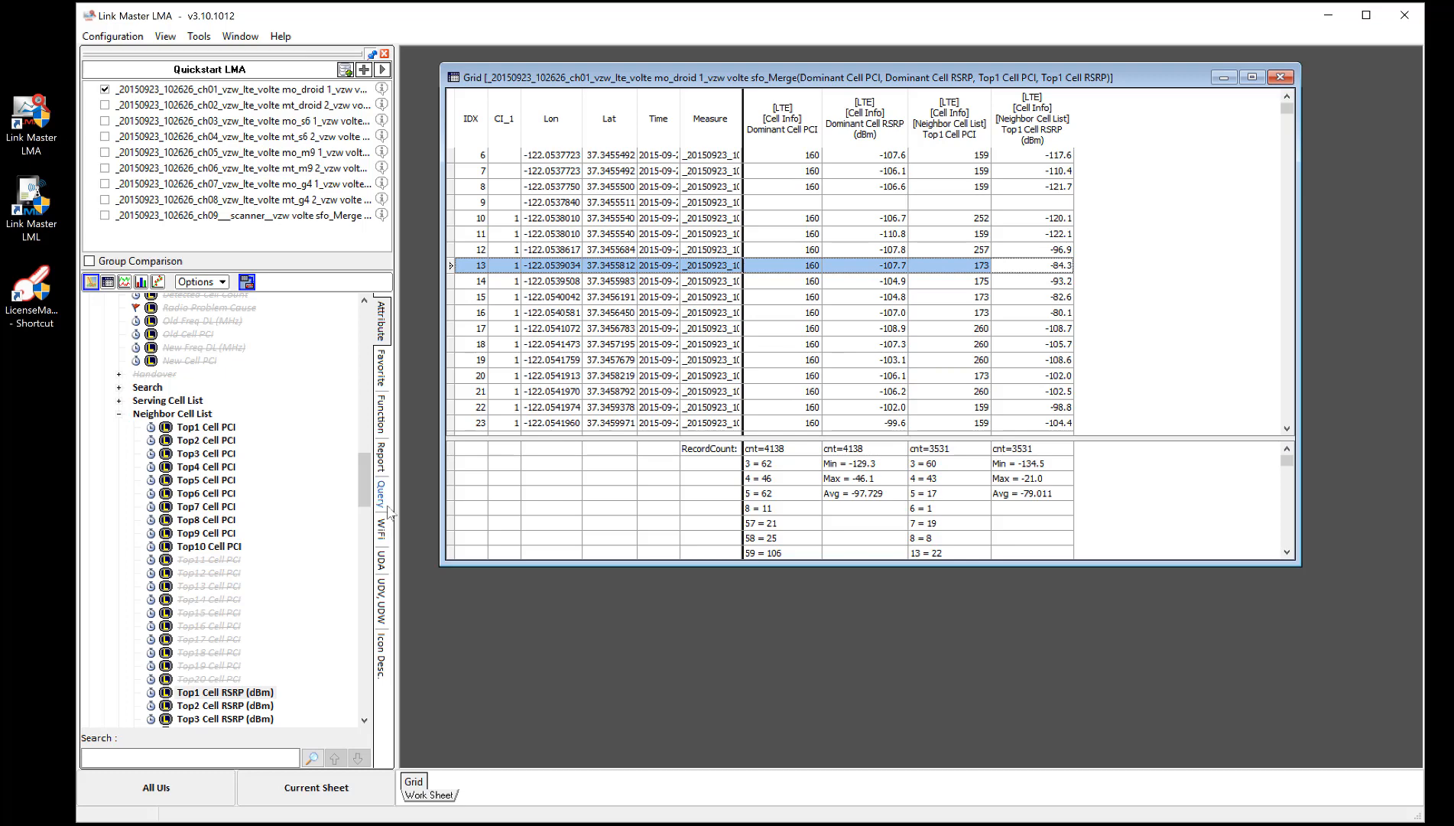
- Create a new UDA from the UDA tab and name it LMA Quickstart Test Dominance
left_click(380, 562)
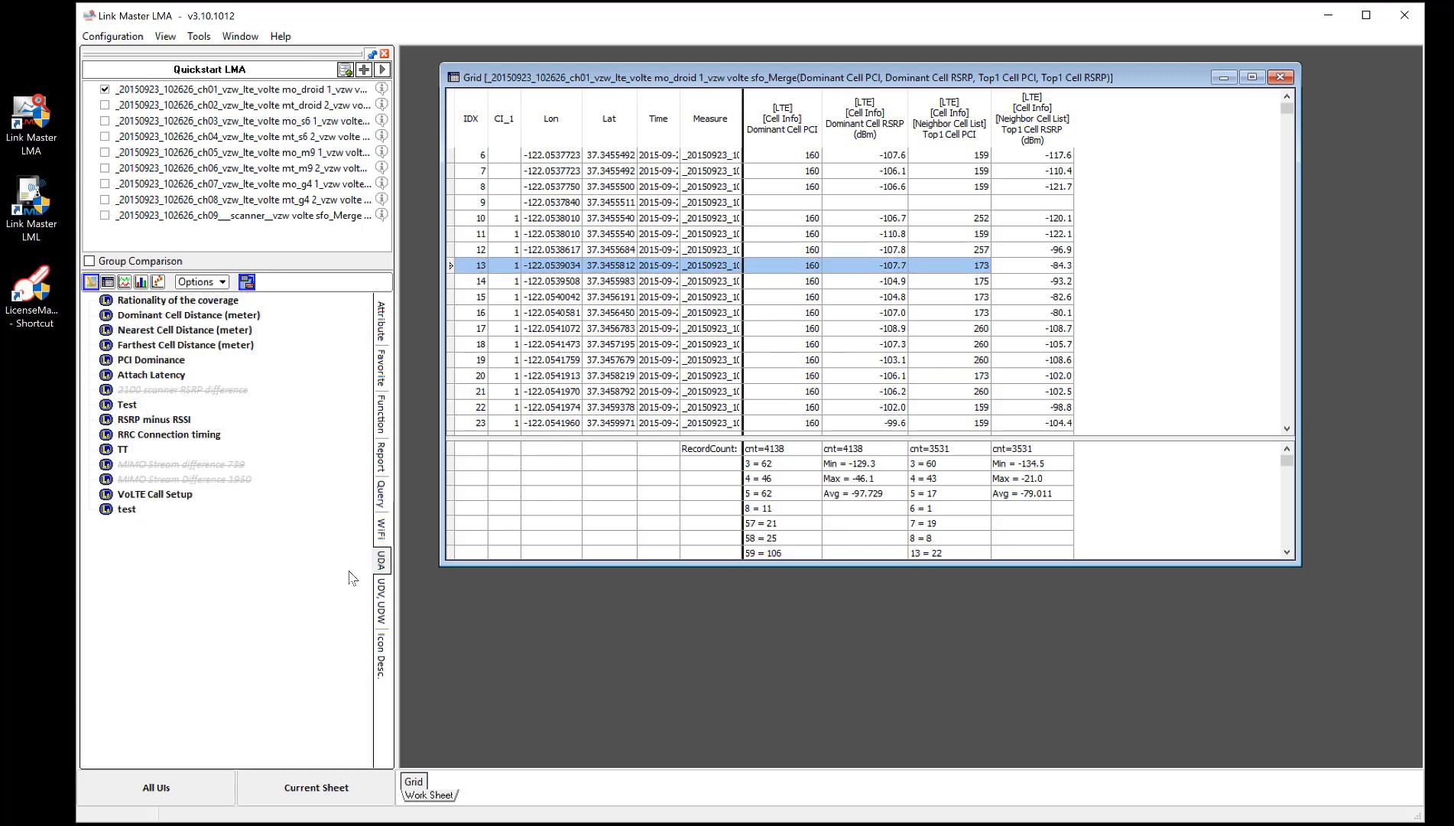
right_click(177, 556)
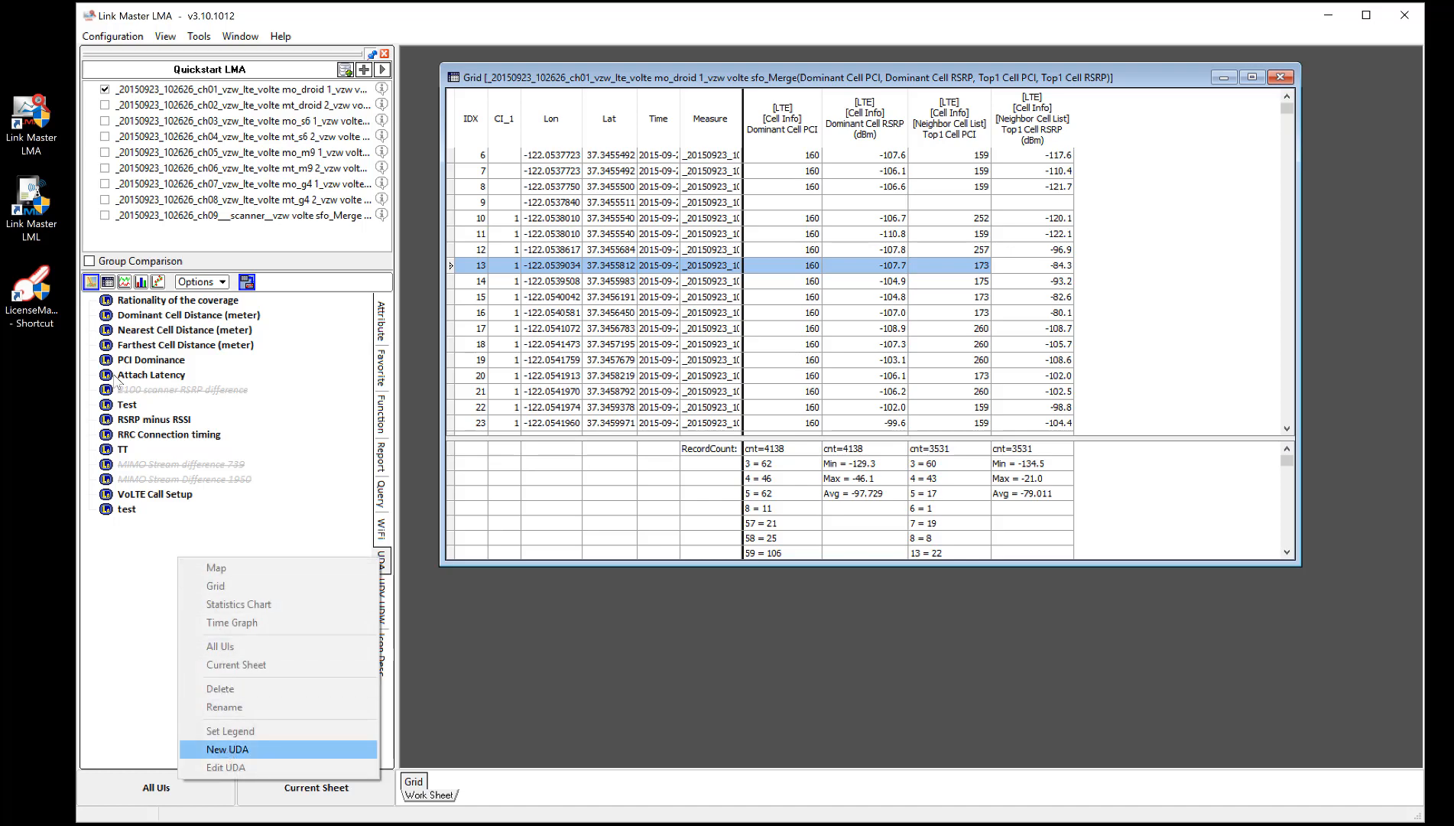
left_click(227, 751)
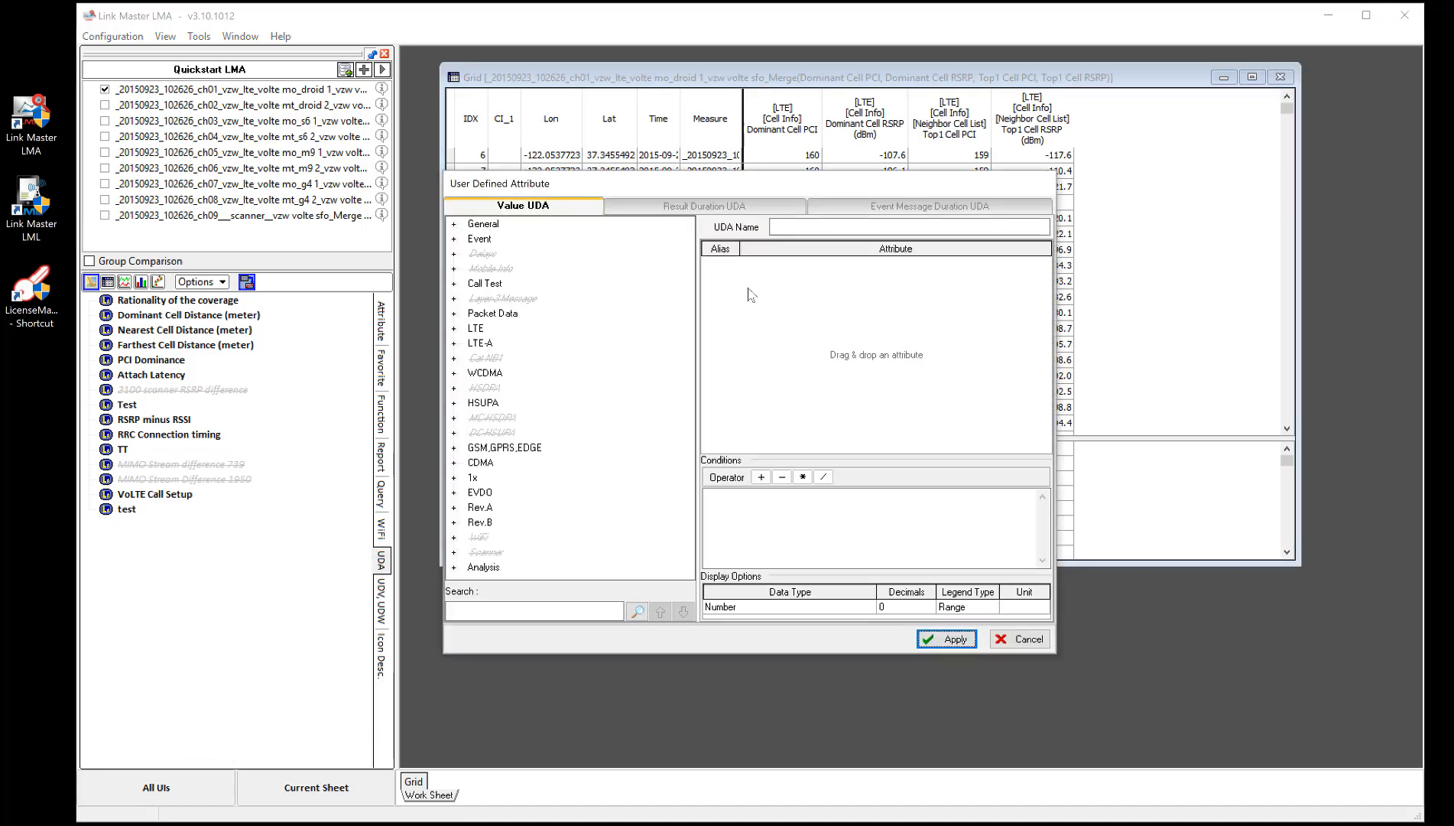
left_click(807, 228)
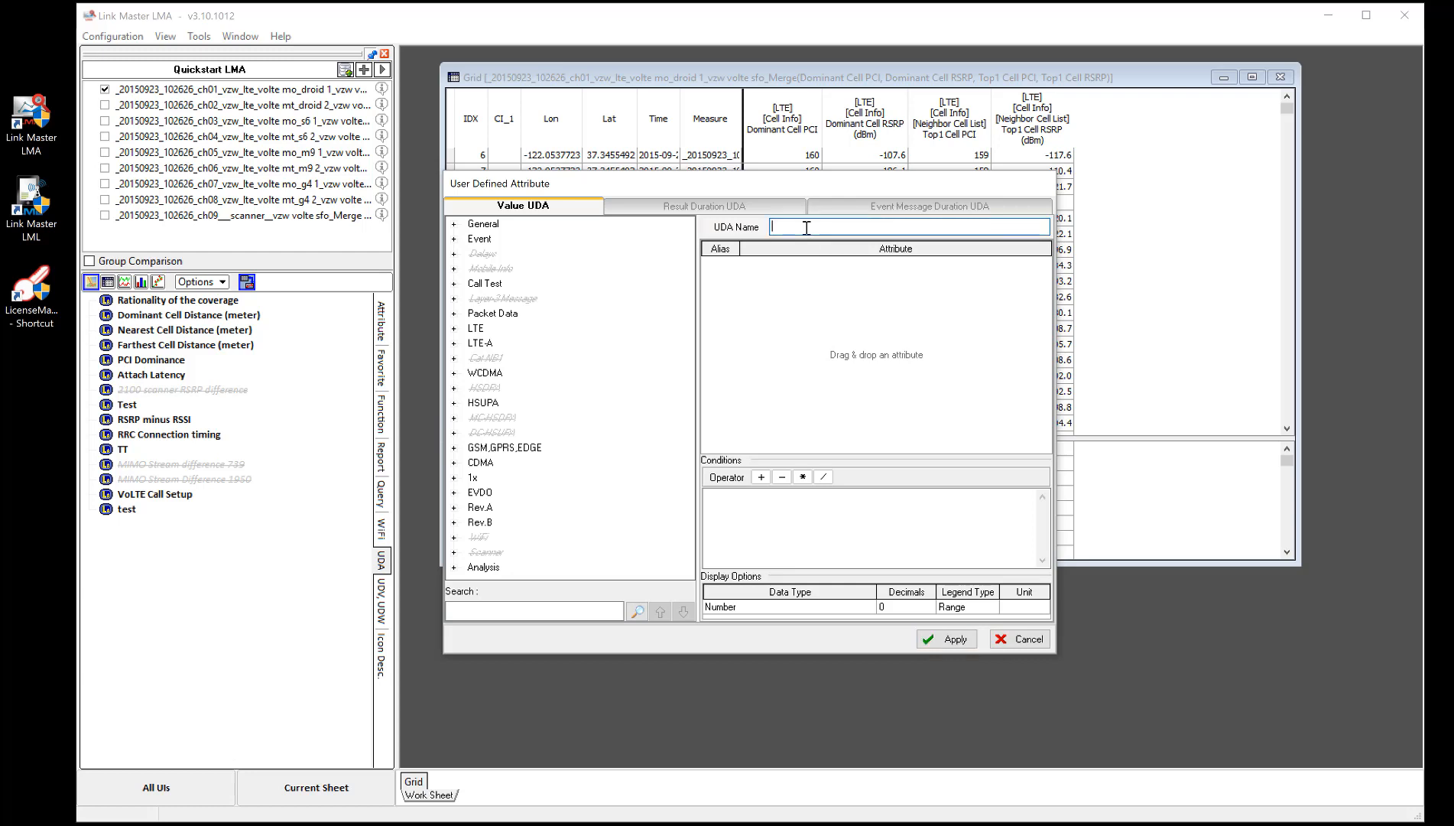
type("LMA Quickstart Test Dominance")
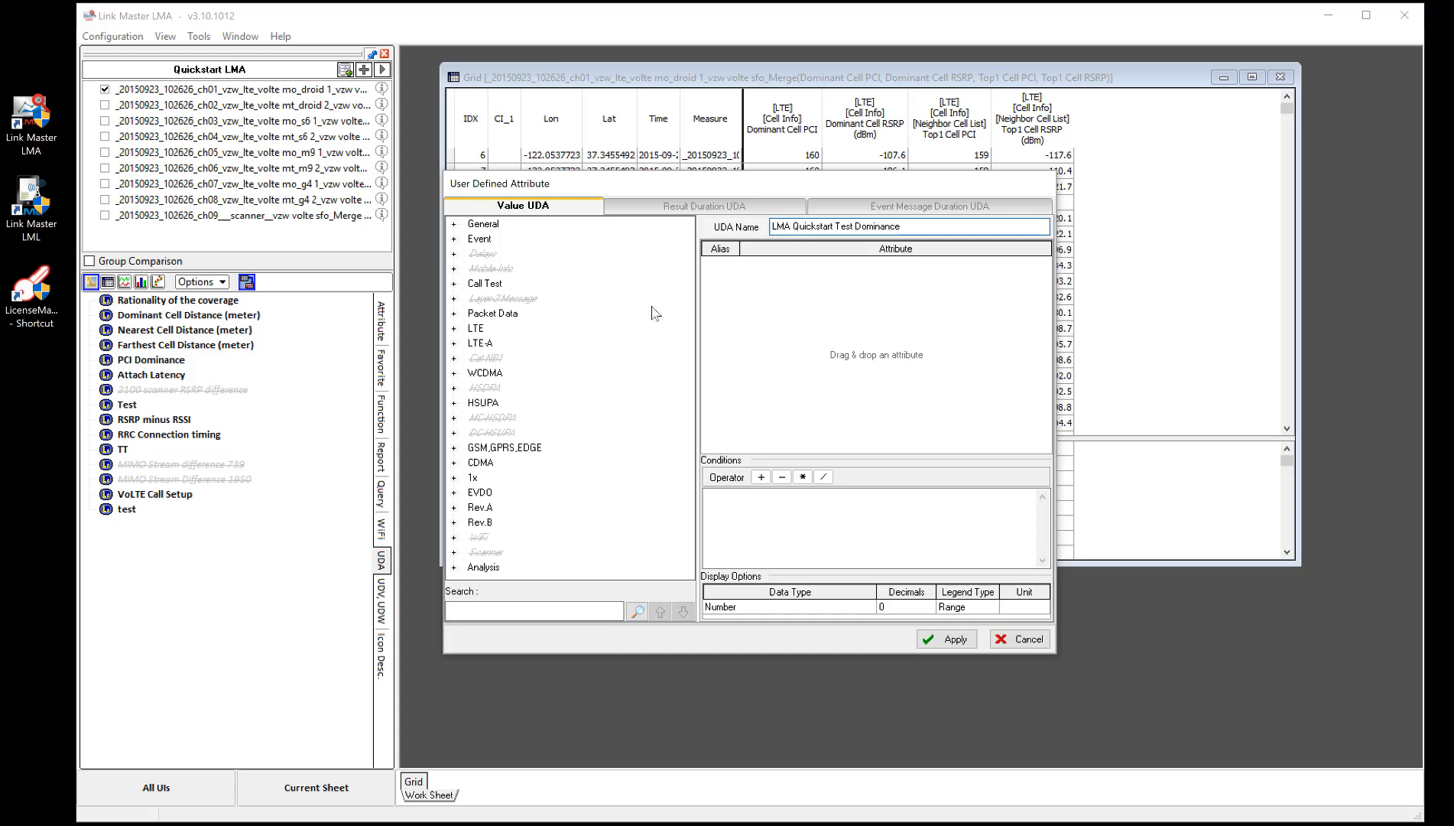
- Add Dominant Cell RSRP (dBm) from LTE Cell Info to the UDA as attribute A
left_click(455, 328)
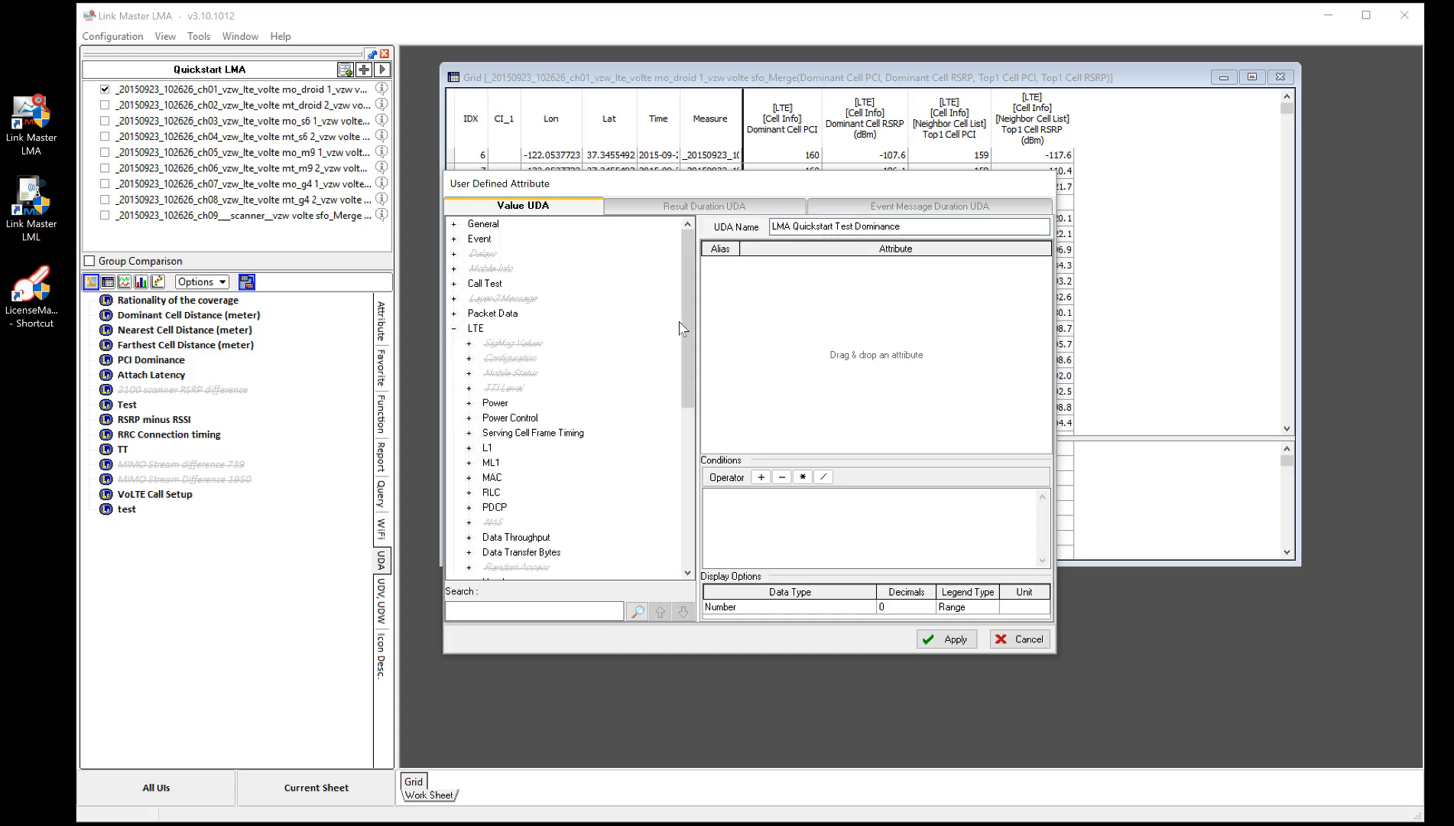
left_click_drag(683, 329, 680, 454)
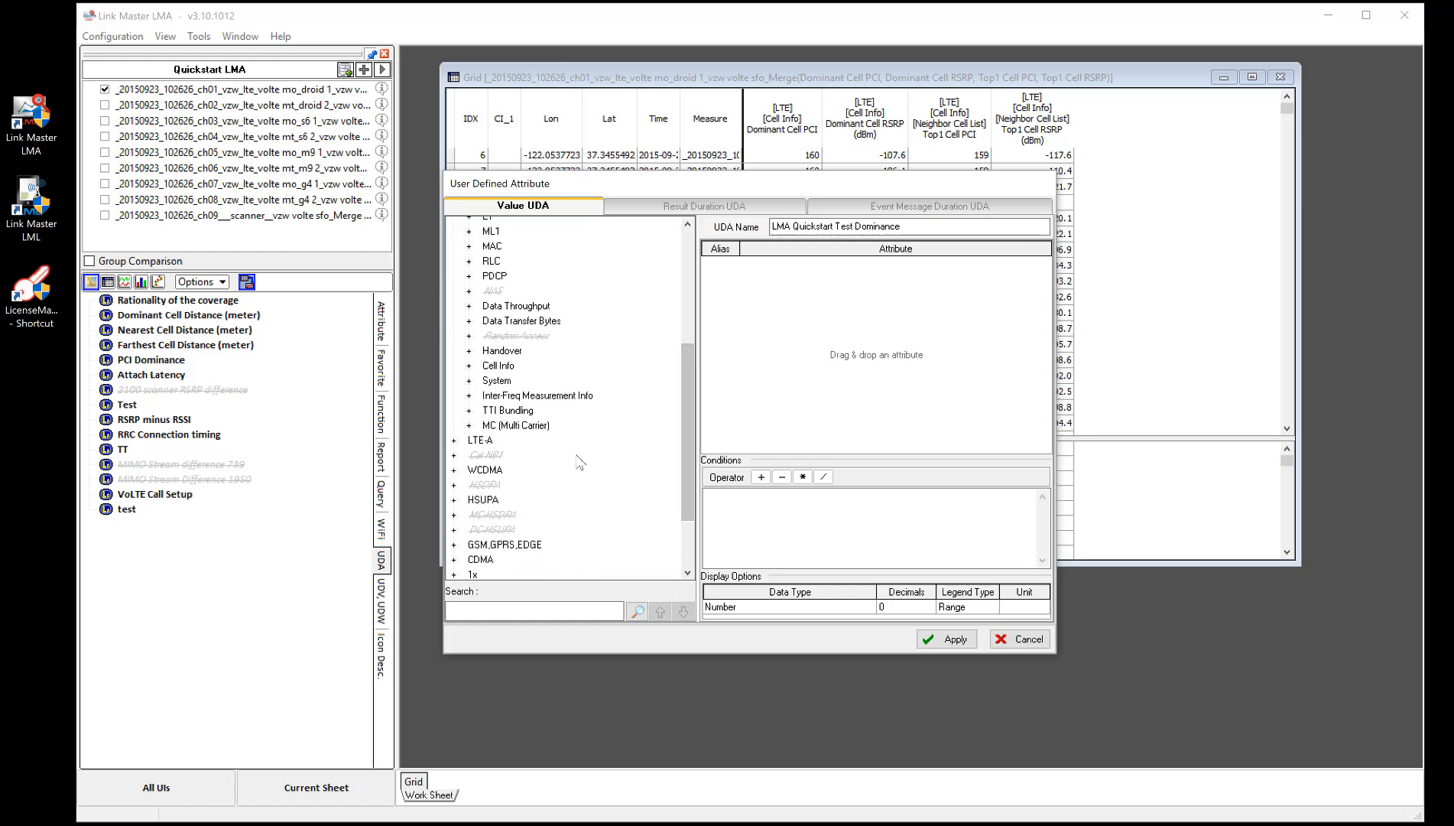
left_click(470, 366)
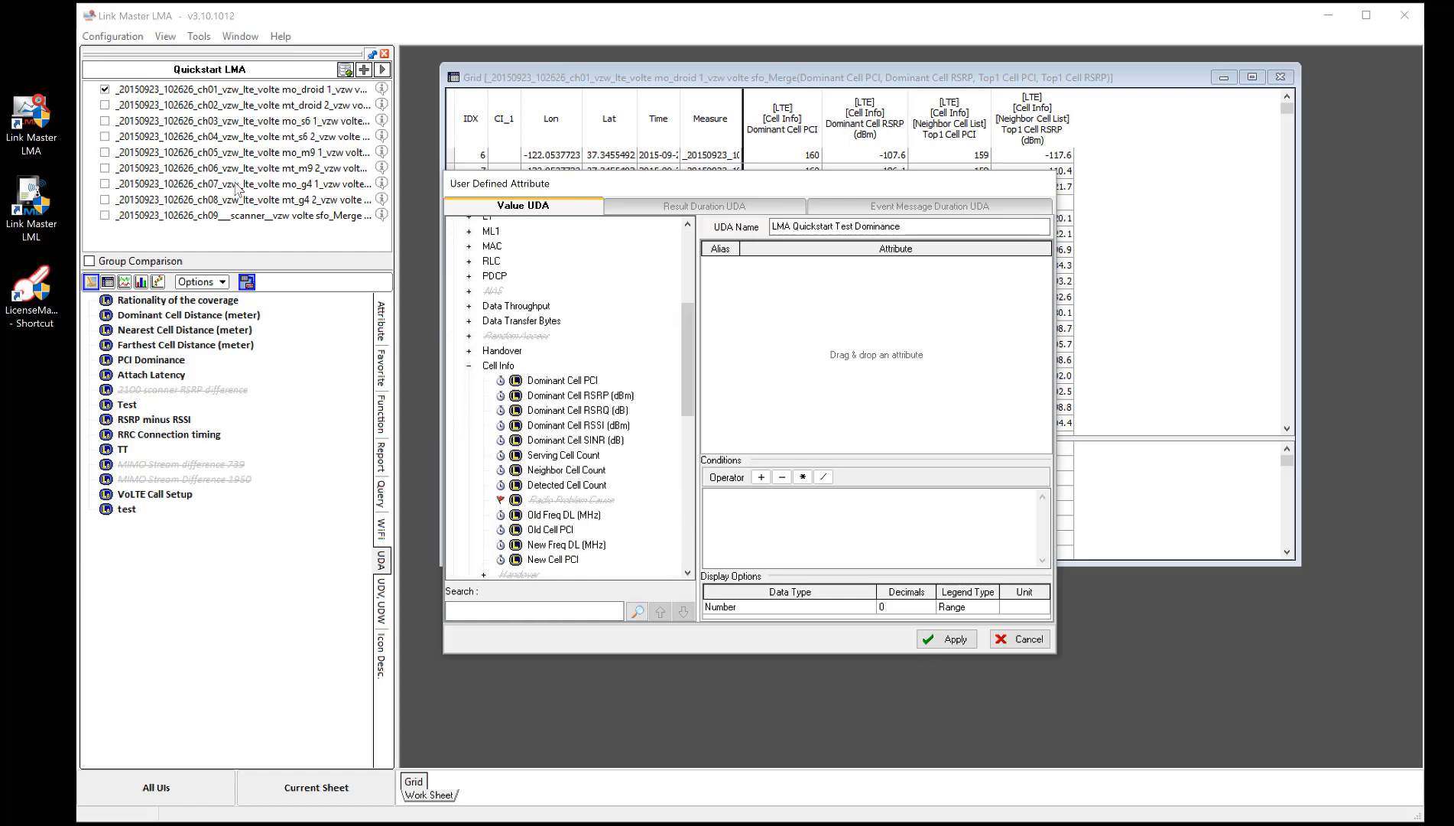
left_click_drag(682, 355, 682, 391)
left_click_drag(601, 288, 743, 309)
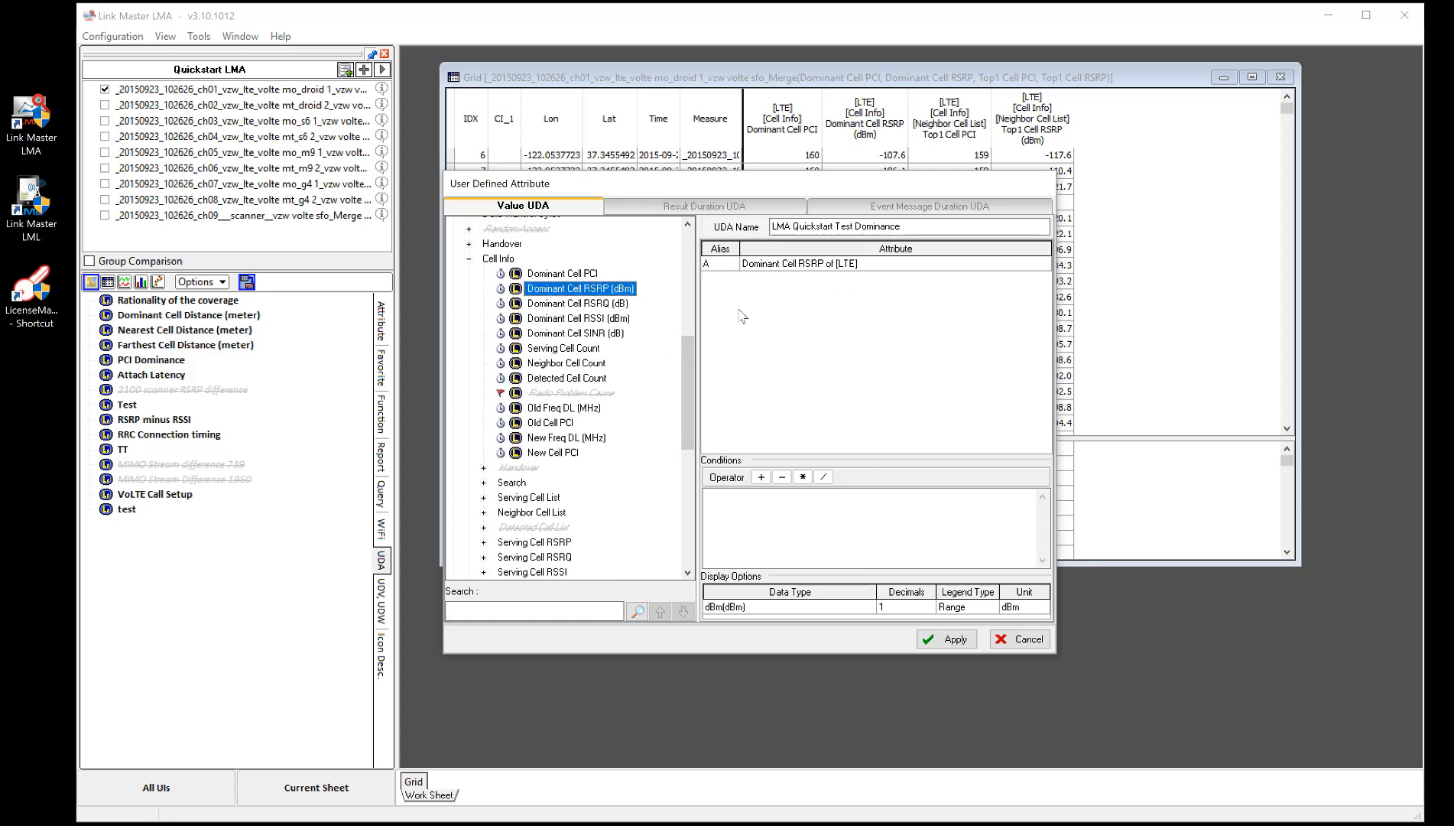
- Expand Neighbor Cell List and add Top1 Cell RSRP (dBm) to the UDA as attribute B
left_click(526, 514)
left_click(484, 512)
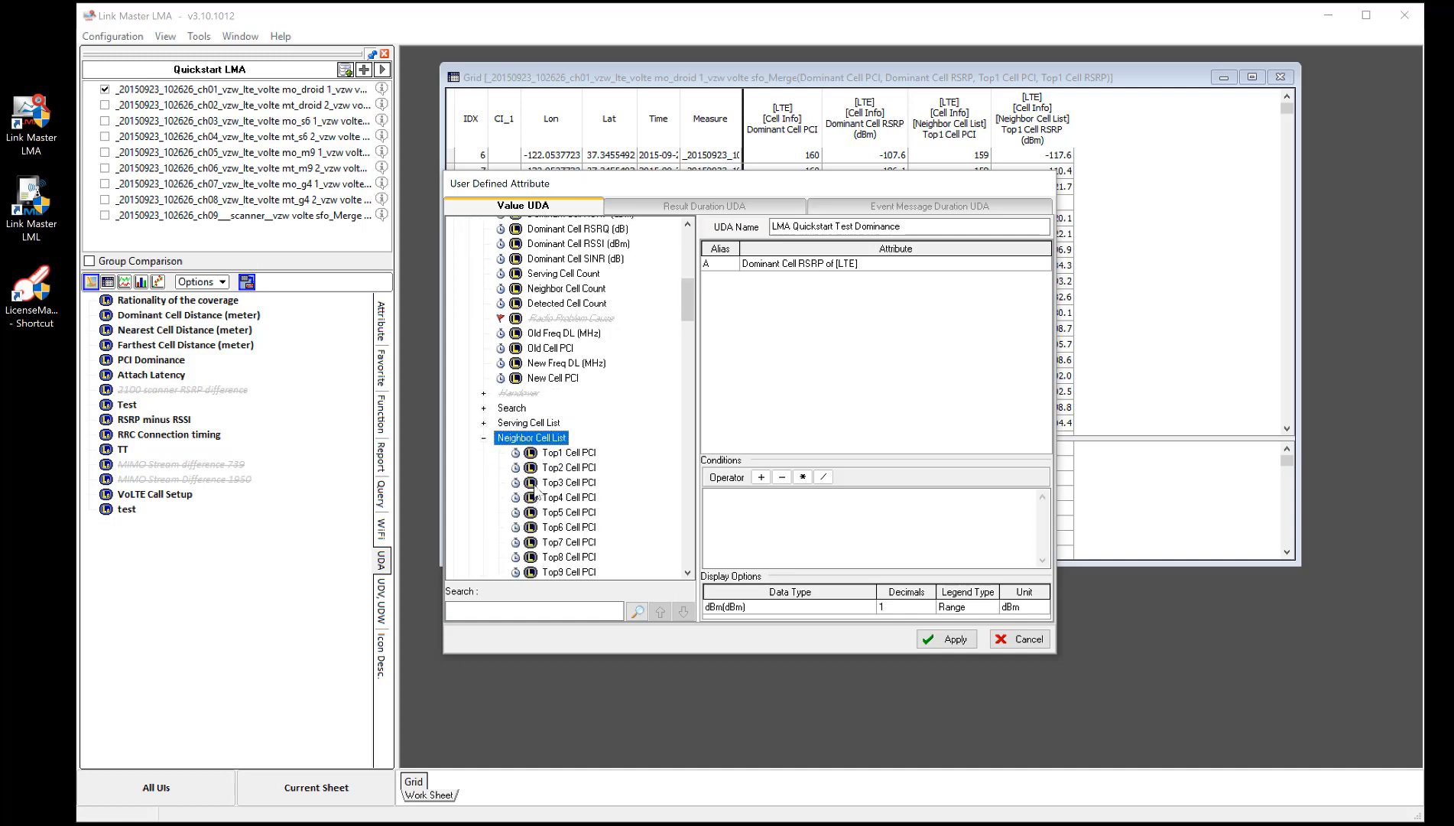
scroll(535, 496, "down", 6)
left_click_drag(556, 467, 812, 361)
- Set the UDA expression to A-B with 2 decimals and apply the new UDA
left_click(763, 501)
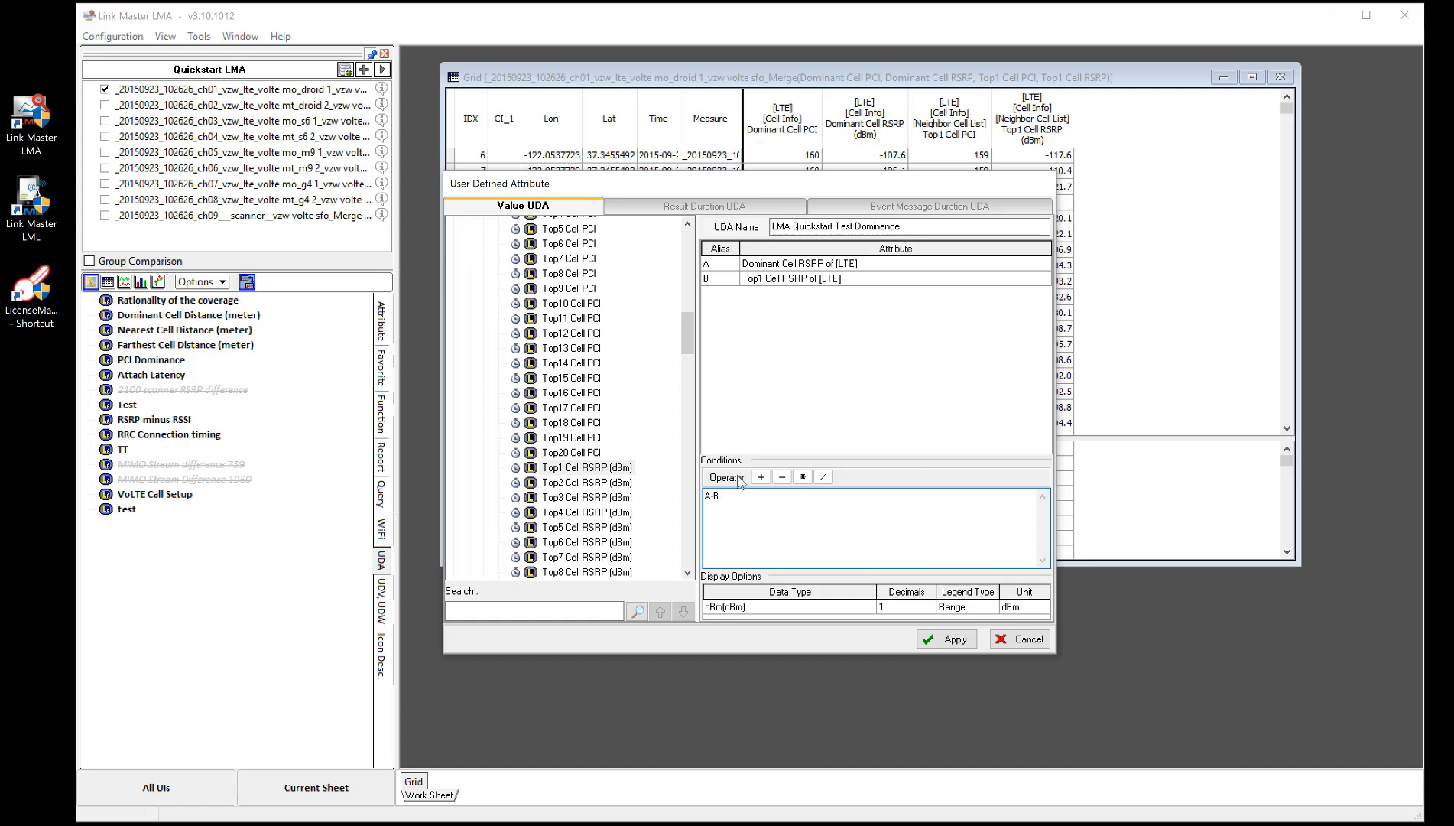
left_click(927, 604)
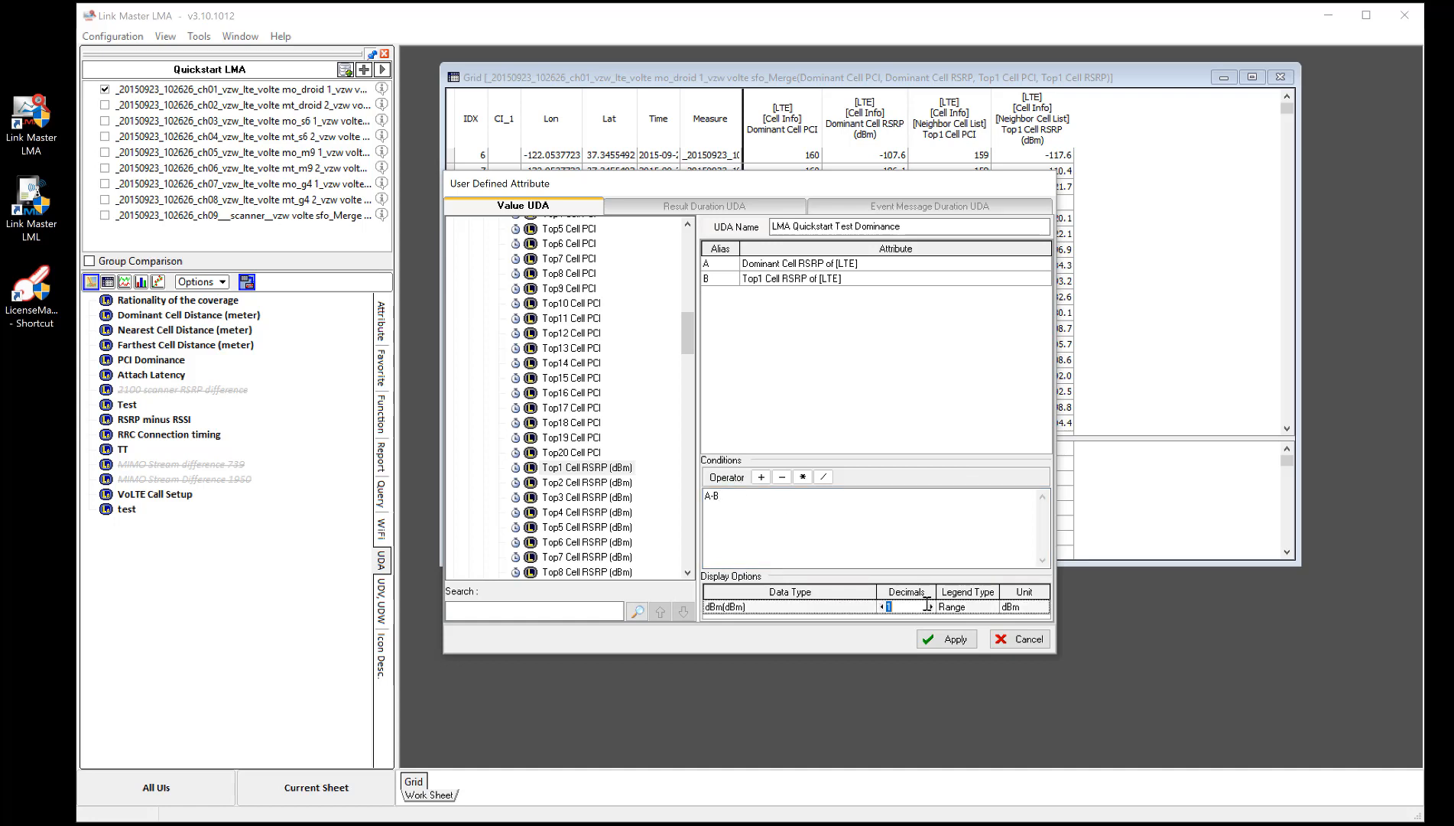
left_click(930, 606)
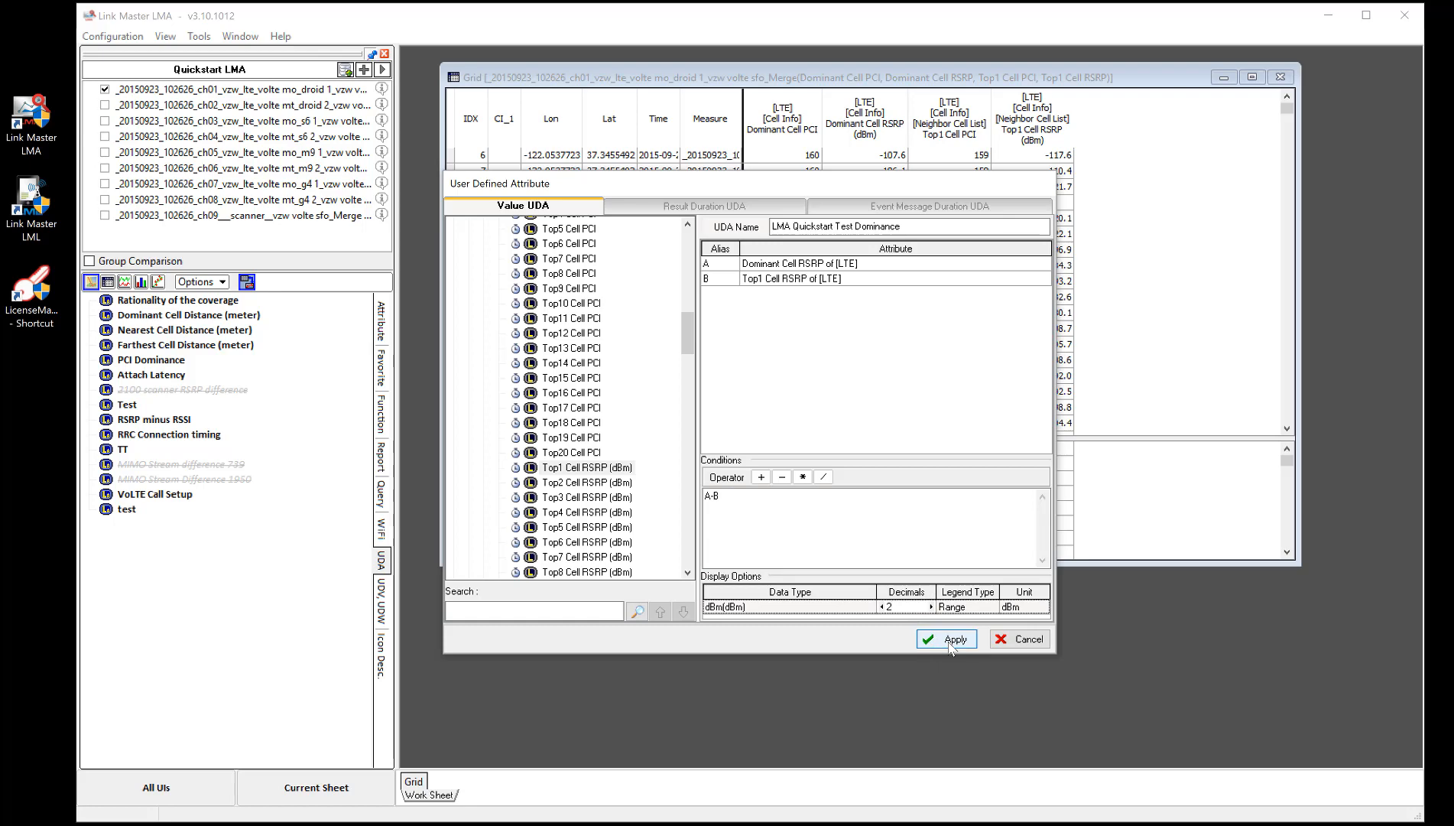
left_click(952, 645)
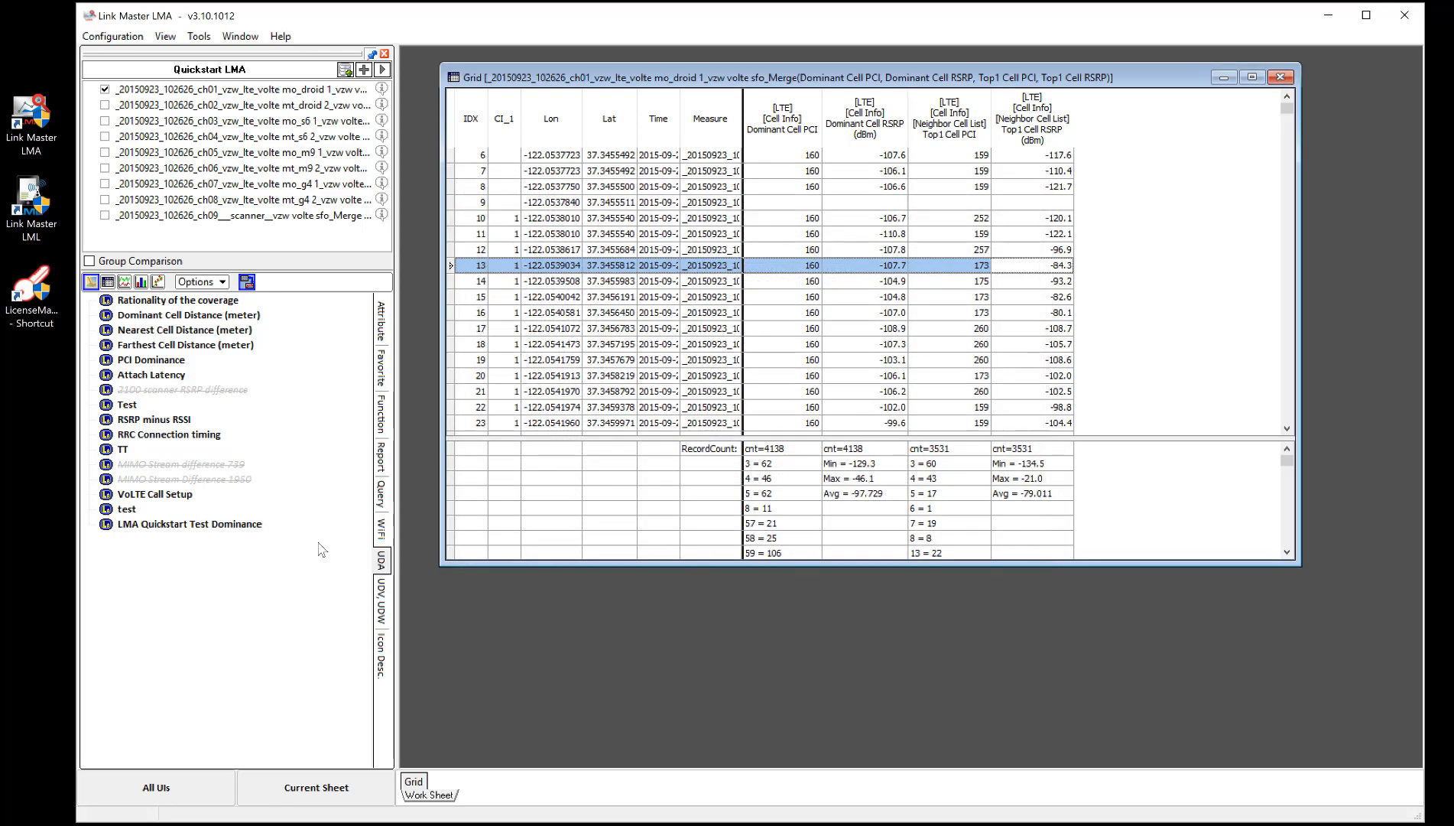
- Add the LMA Quickstart Test Dominance UDA to the grid as a new column and browse its values
left_click(197, 526)
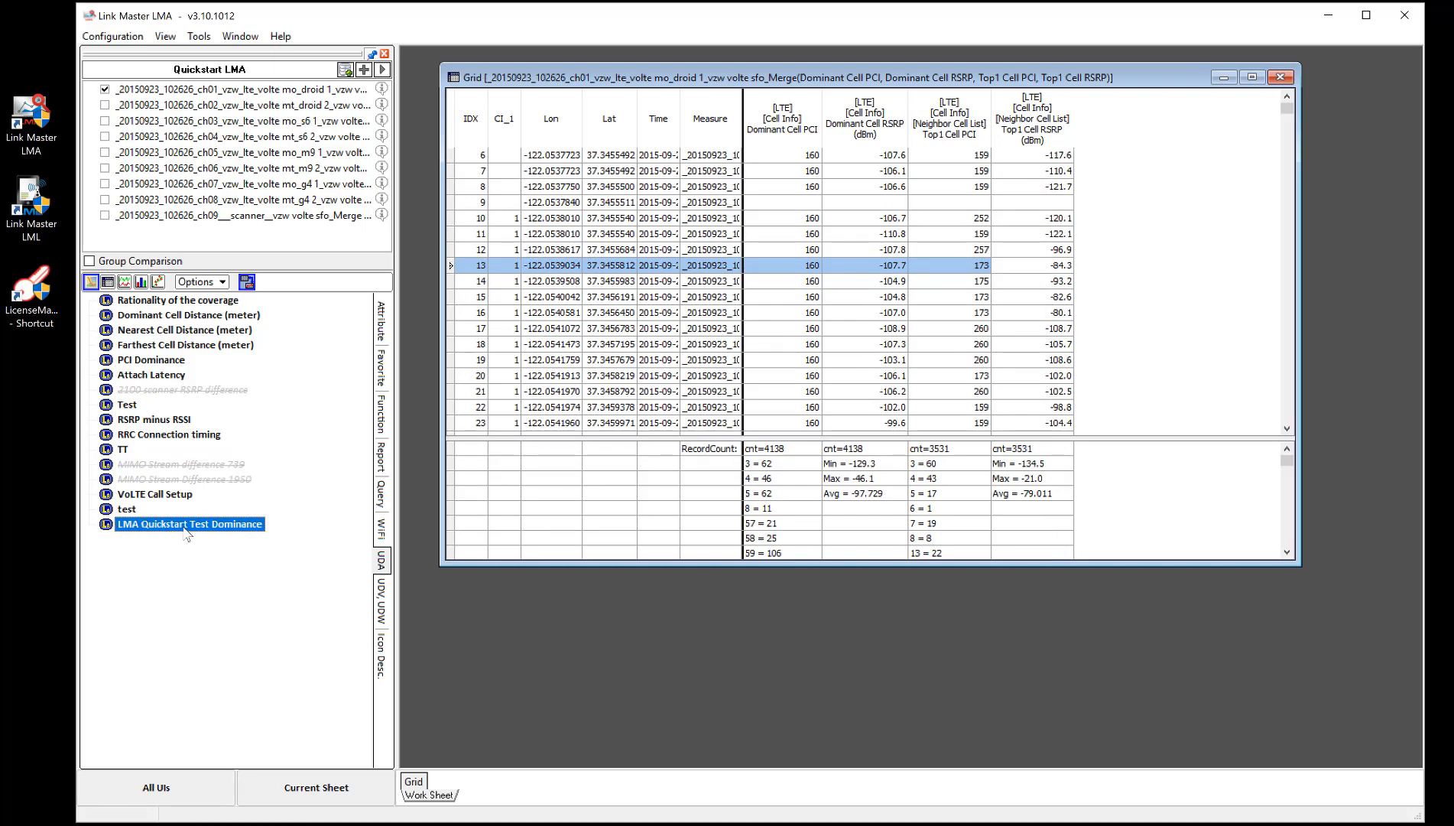
scroll(941, 382, "down", 1)
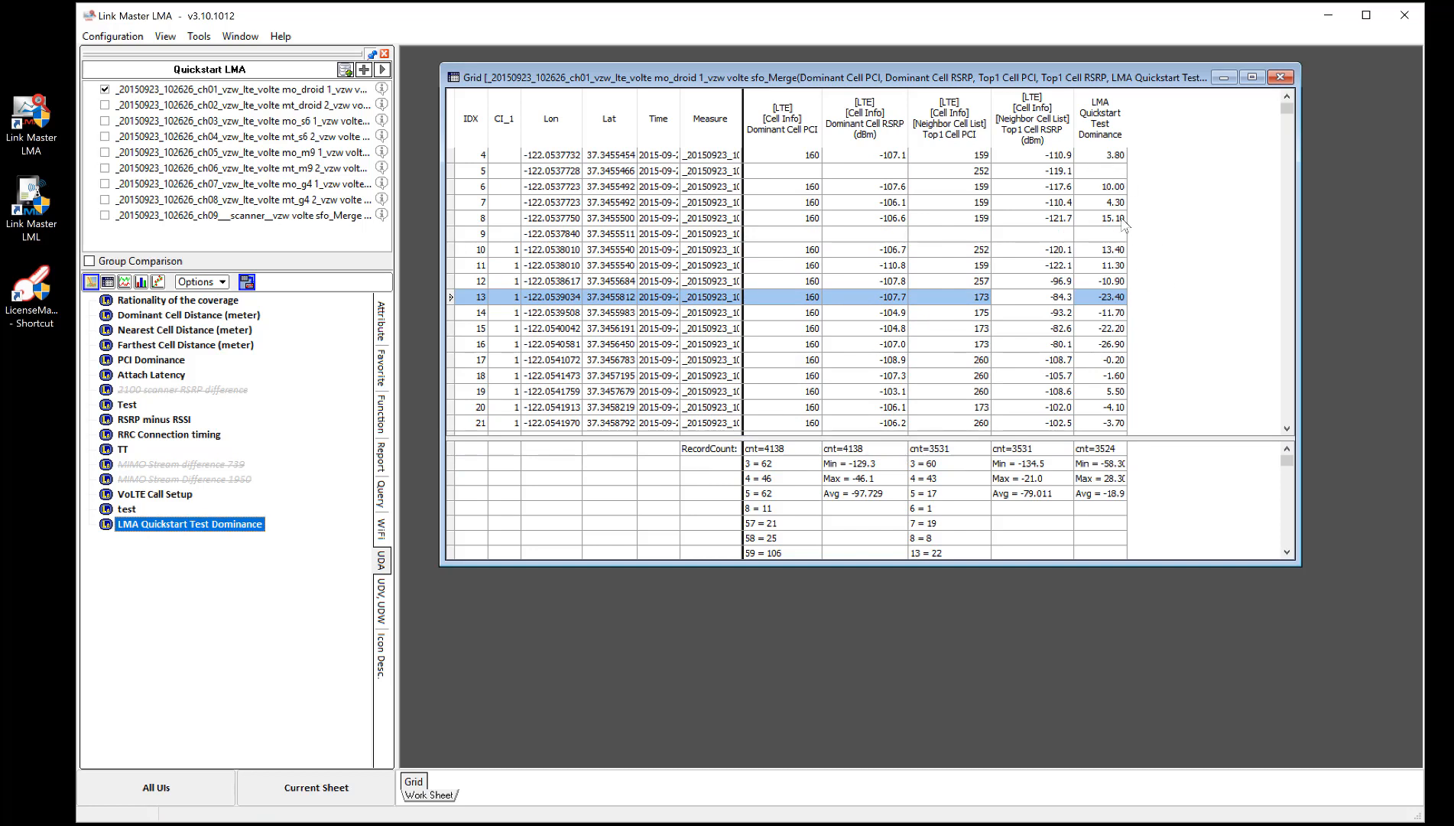
left_click(1106, 374)
scroll(1153, 355, "down", 3)
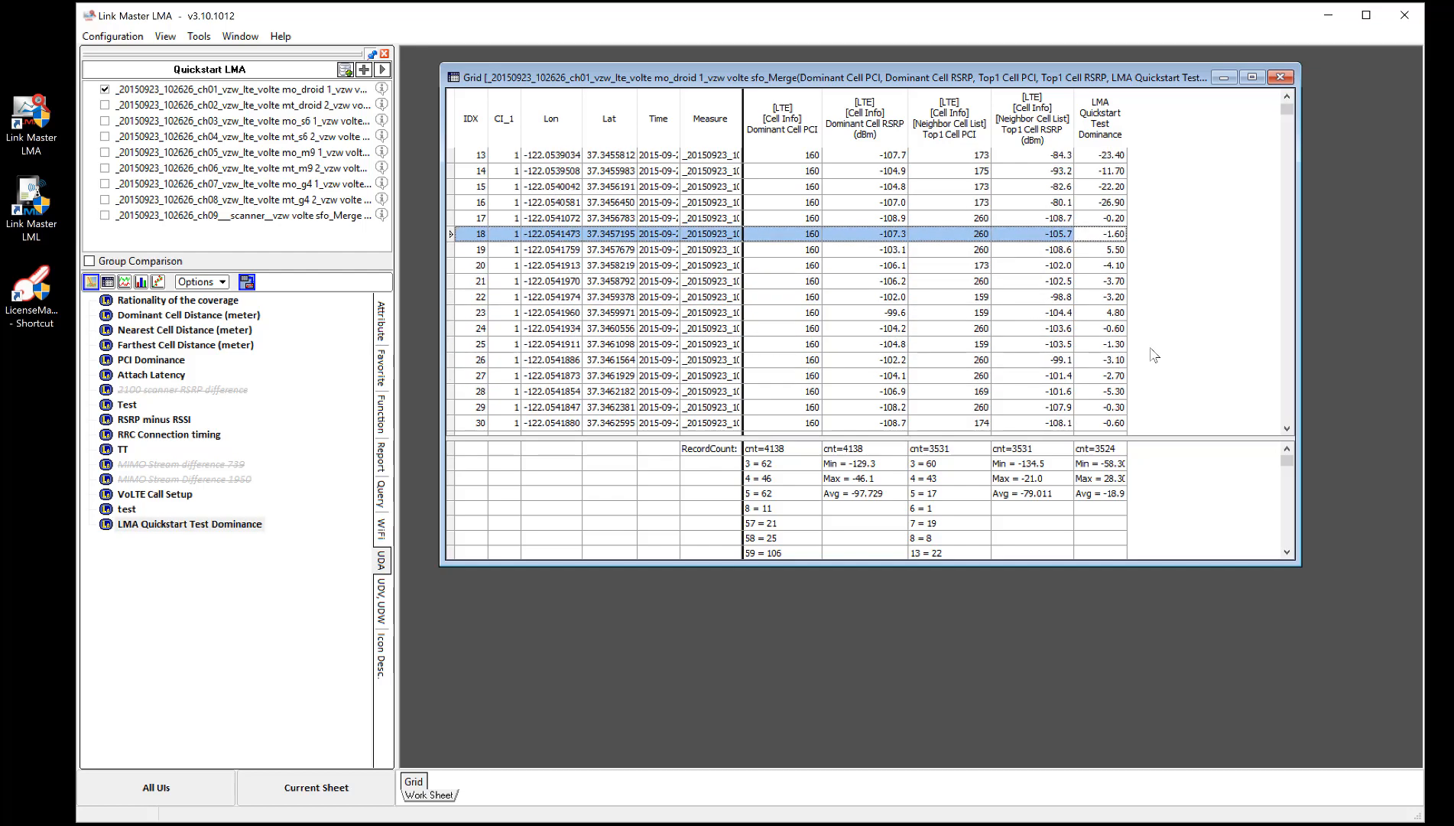
scroll(1154, 355, "up", 3)
scroll(1154, 354, "down", 1)
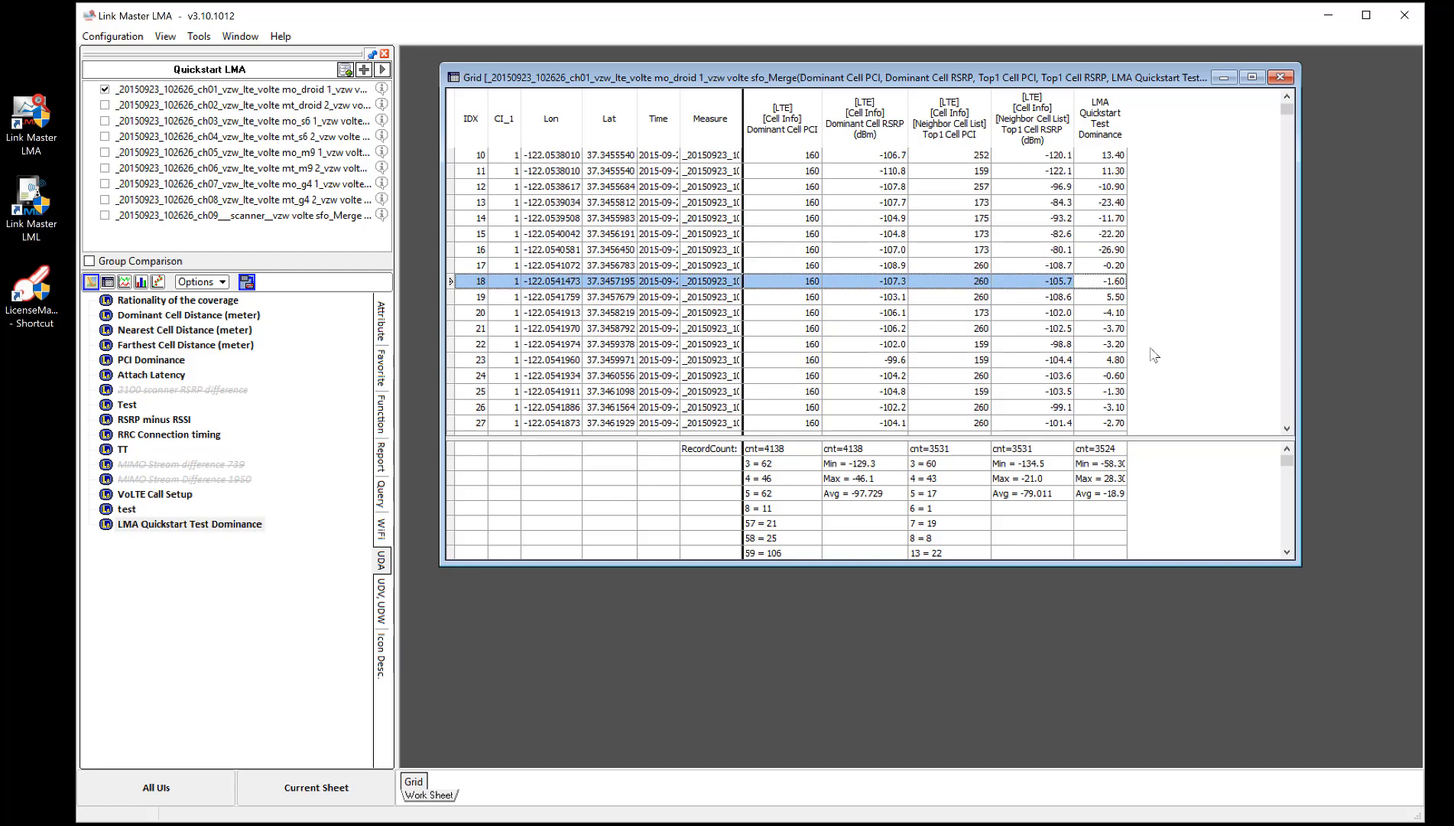
left_click(1107, 363)
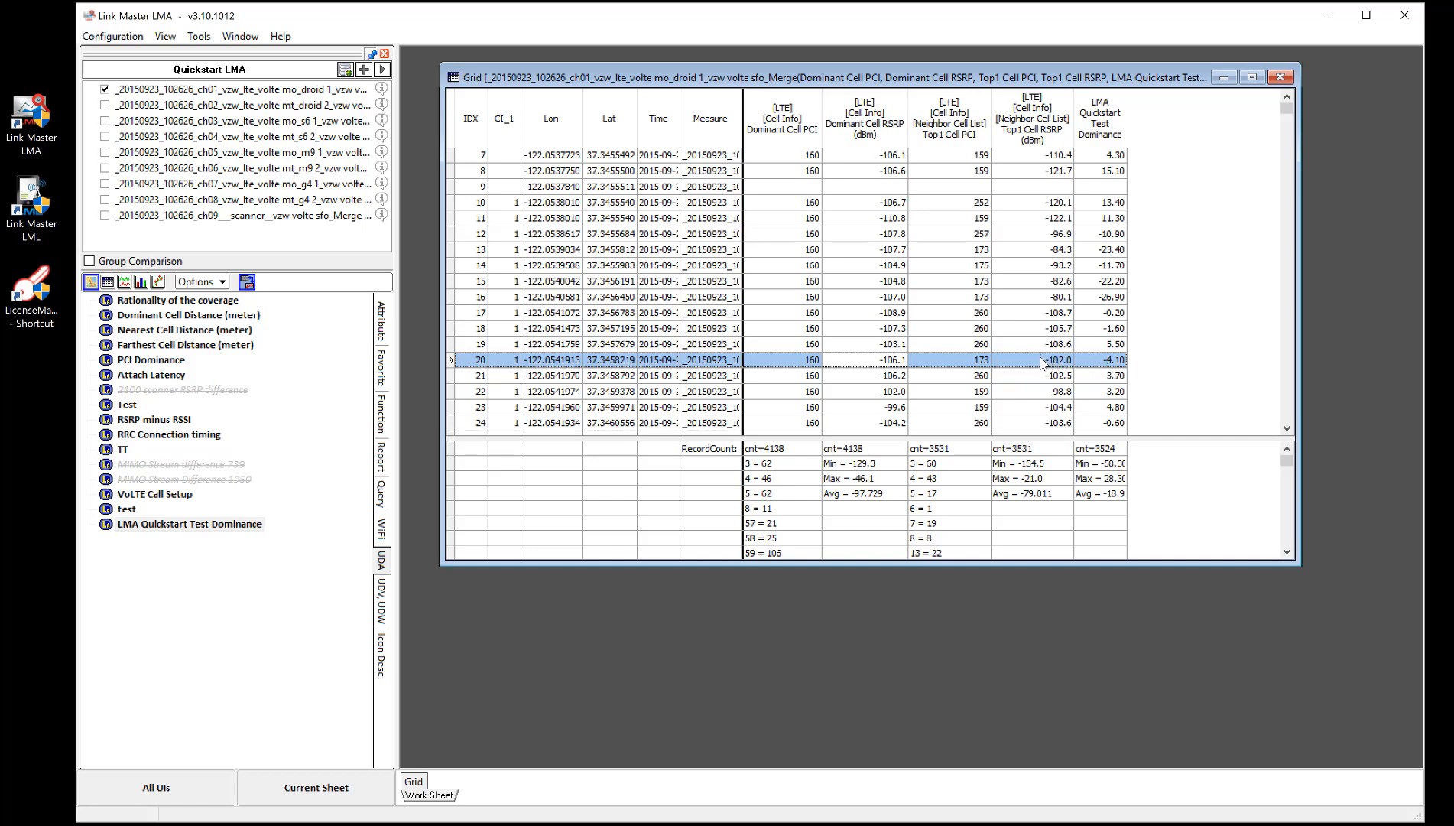
- Open the legend settings for LMA Quickstart Test Dominance and add five legend sections
left_click(217, 528)
right_click(221, 522)
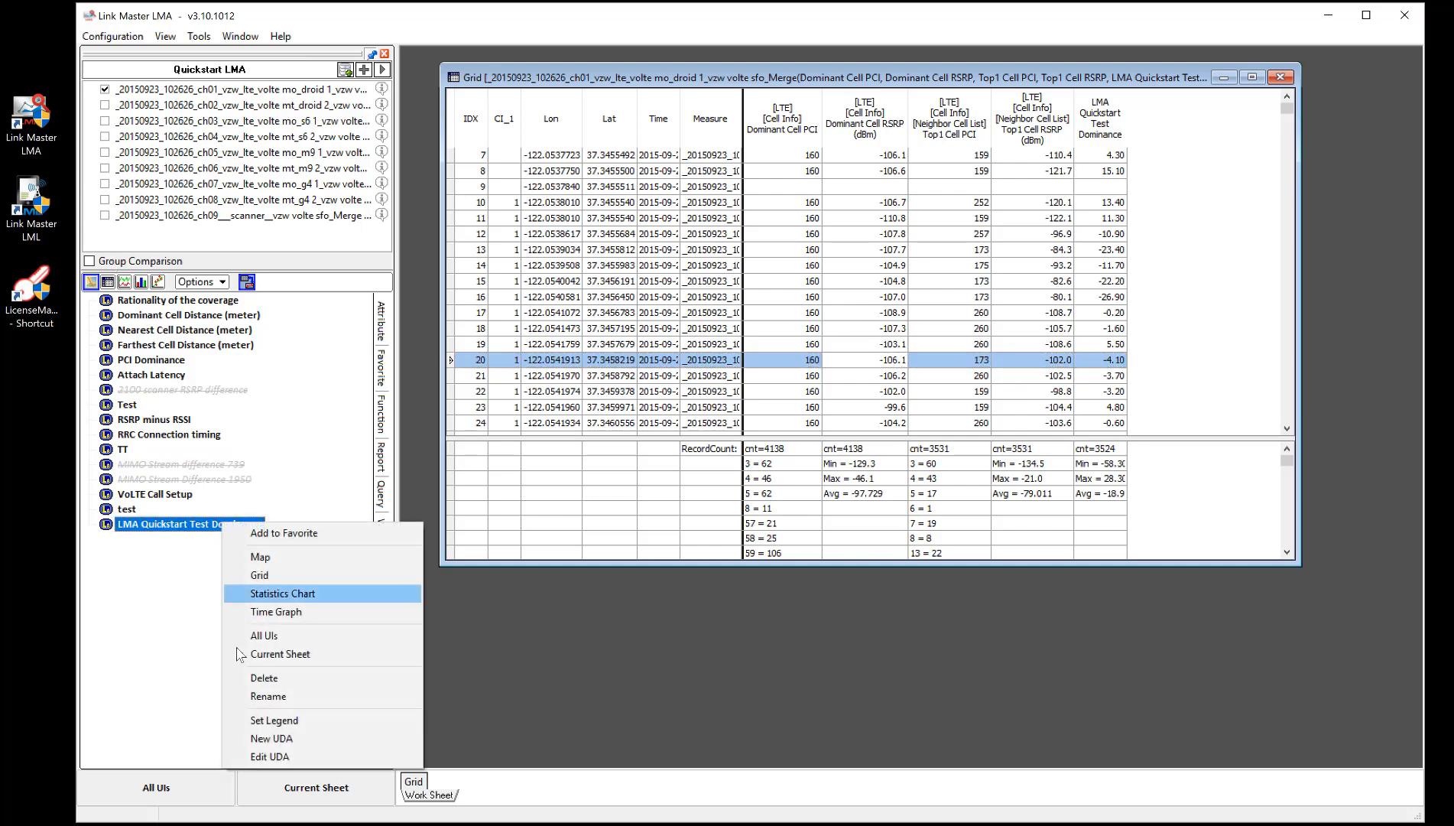
left_click(264, 720)
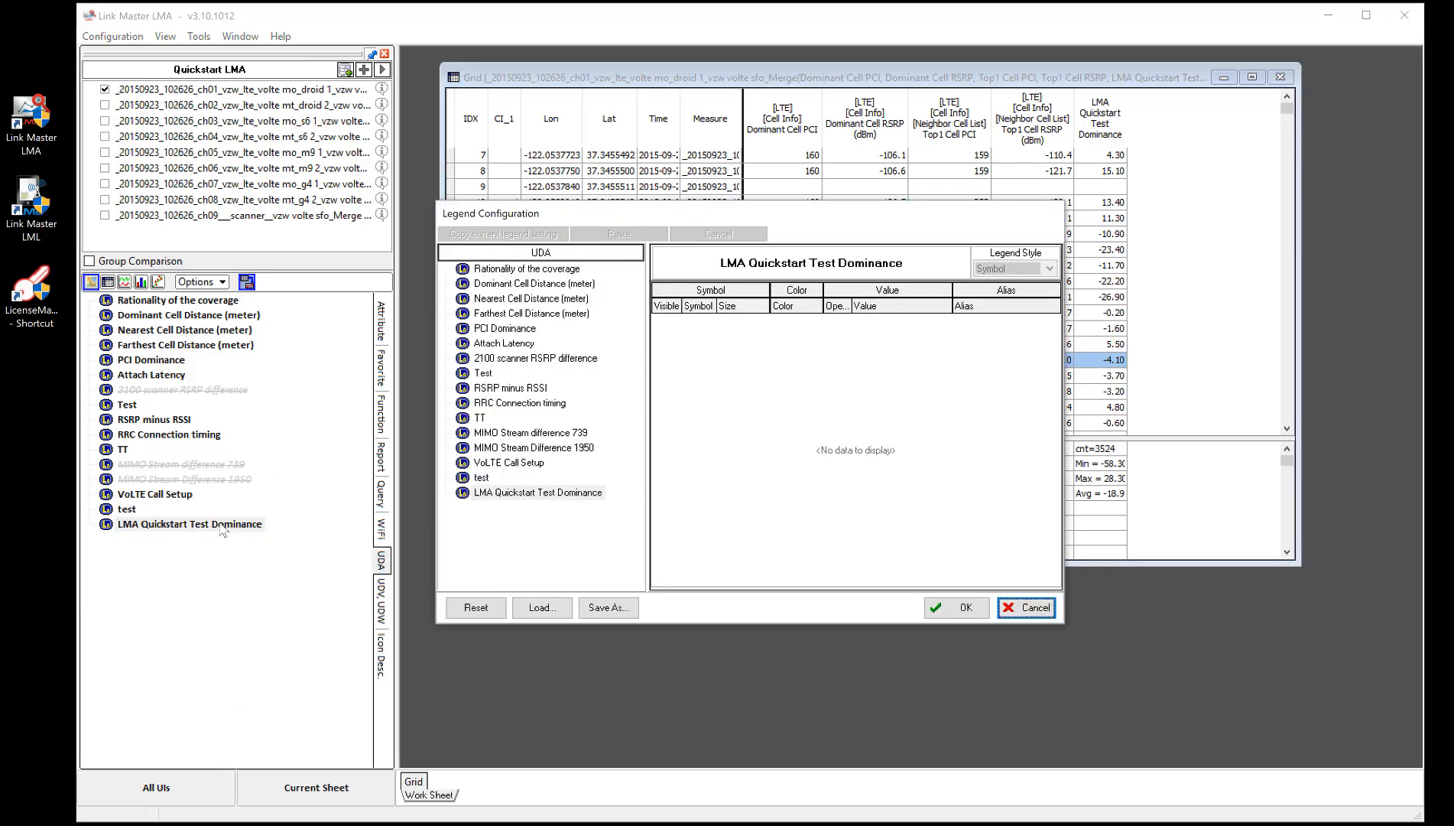
right_click(747, 354)
left_click(802, 365)
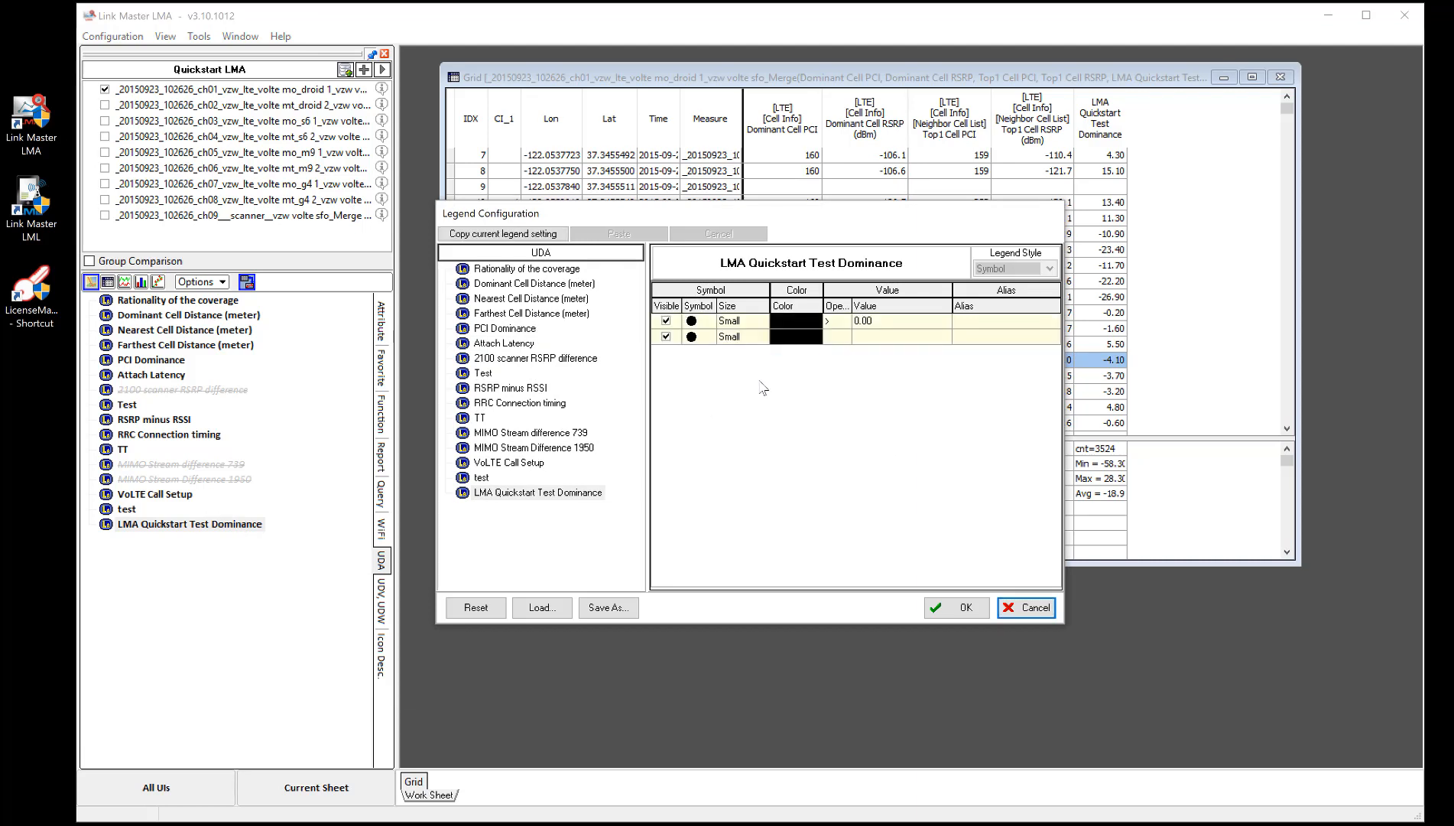
right_click(759, 379)
left_click(810, 390)
right_click(779, 404)
left_click(803, 417)
right_click(798, 426)
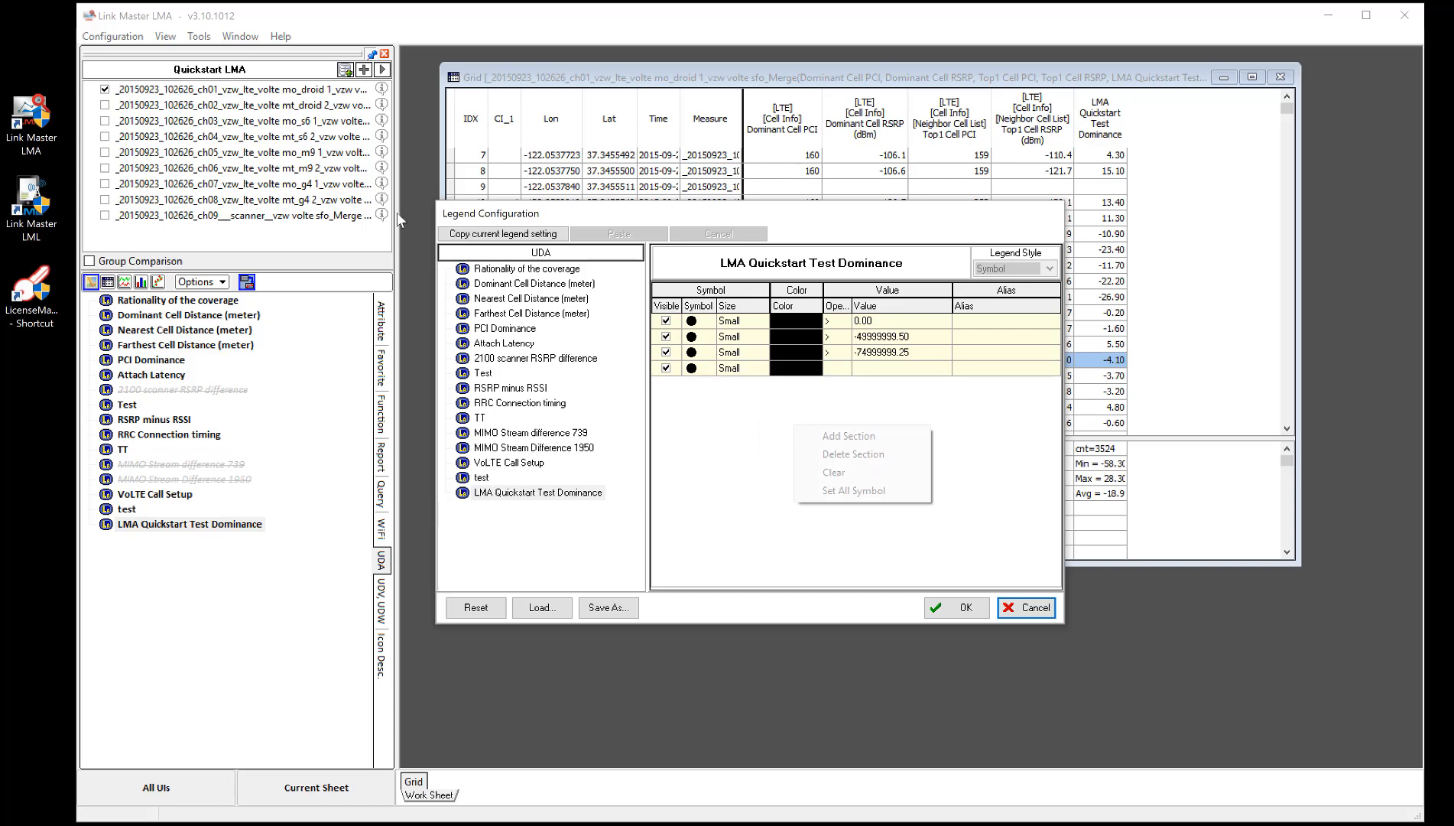
left_click(812, 437)
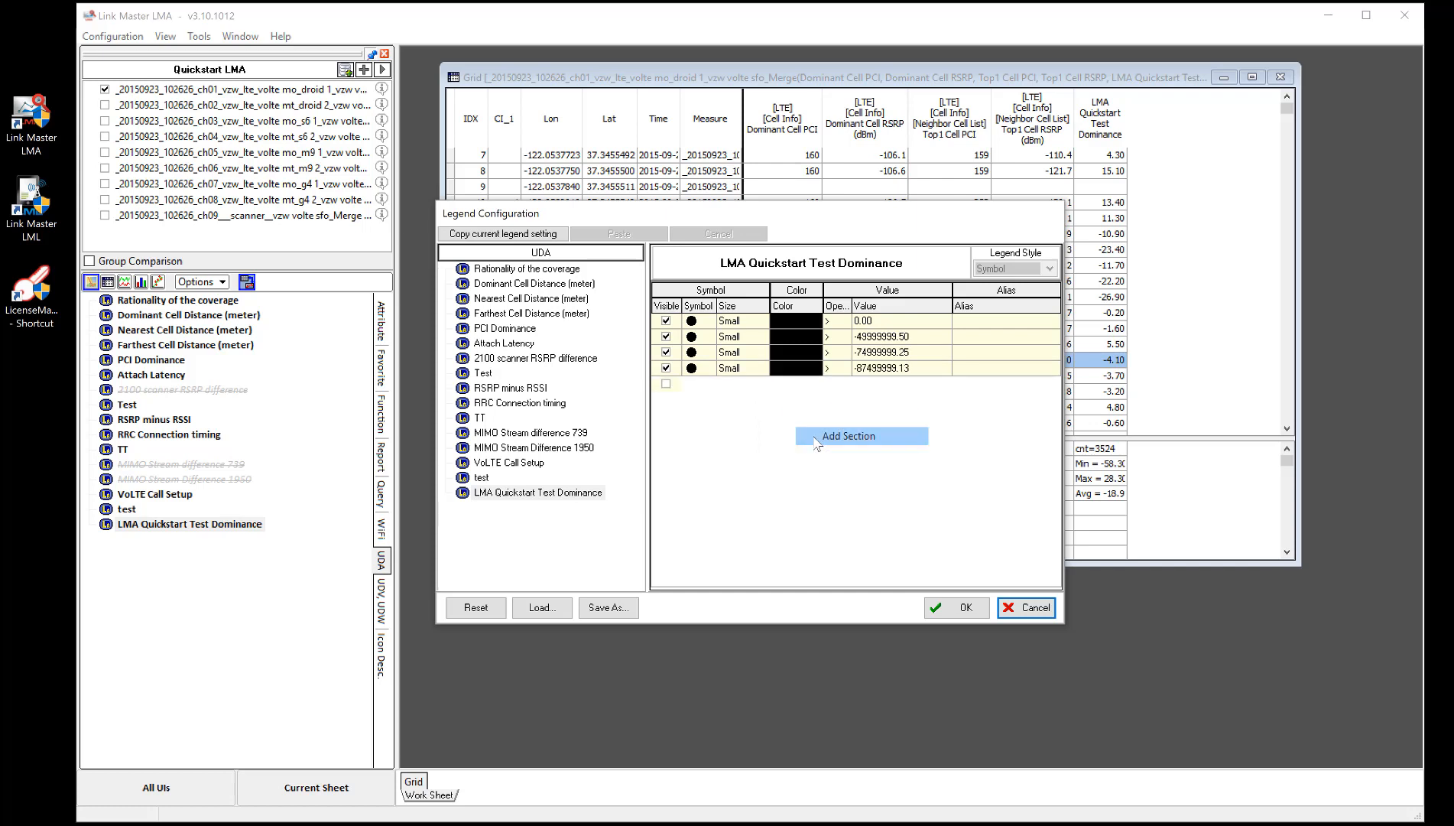
- Set the legend section thresholds to 2, 4 and 6
left_click(881, 333)
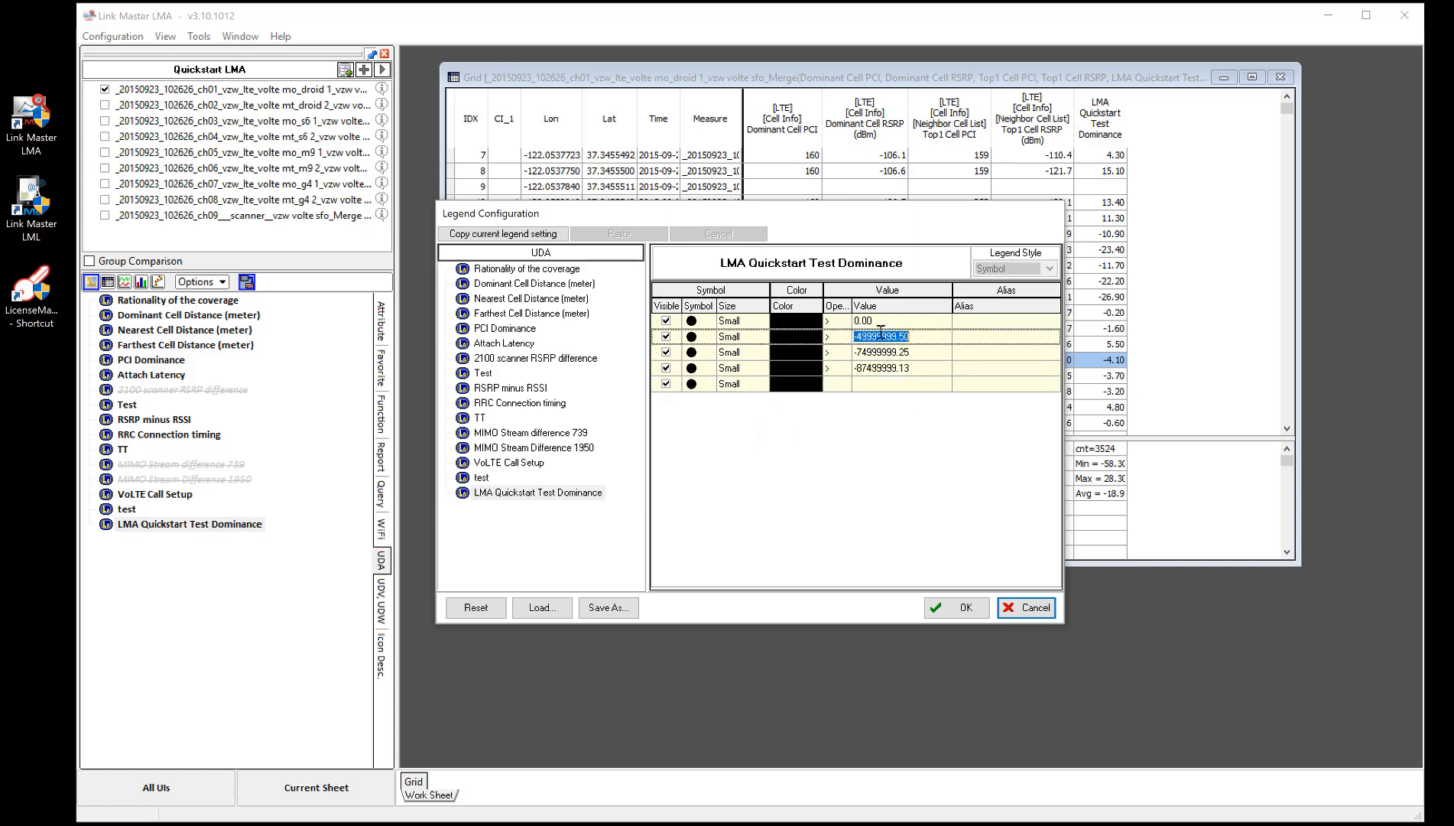
type("2")
key("Return")
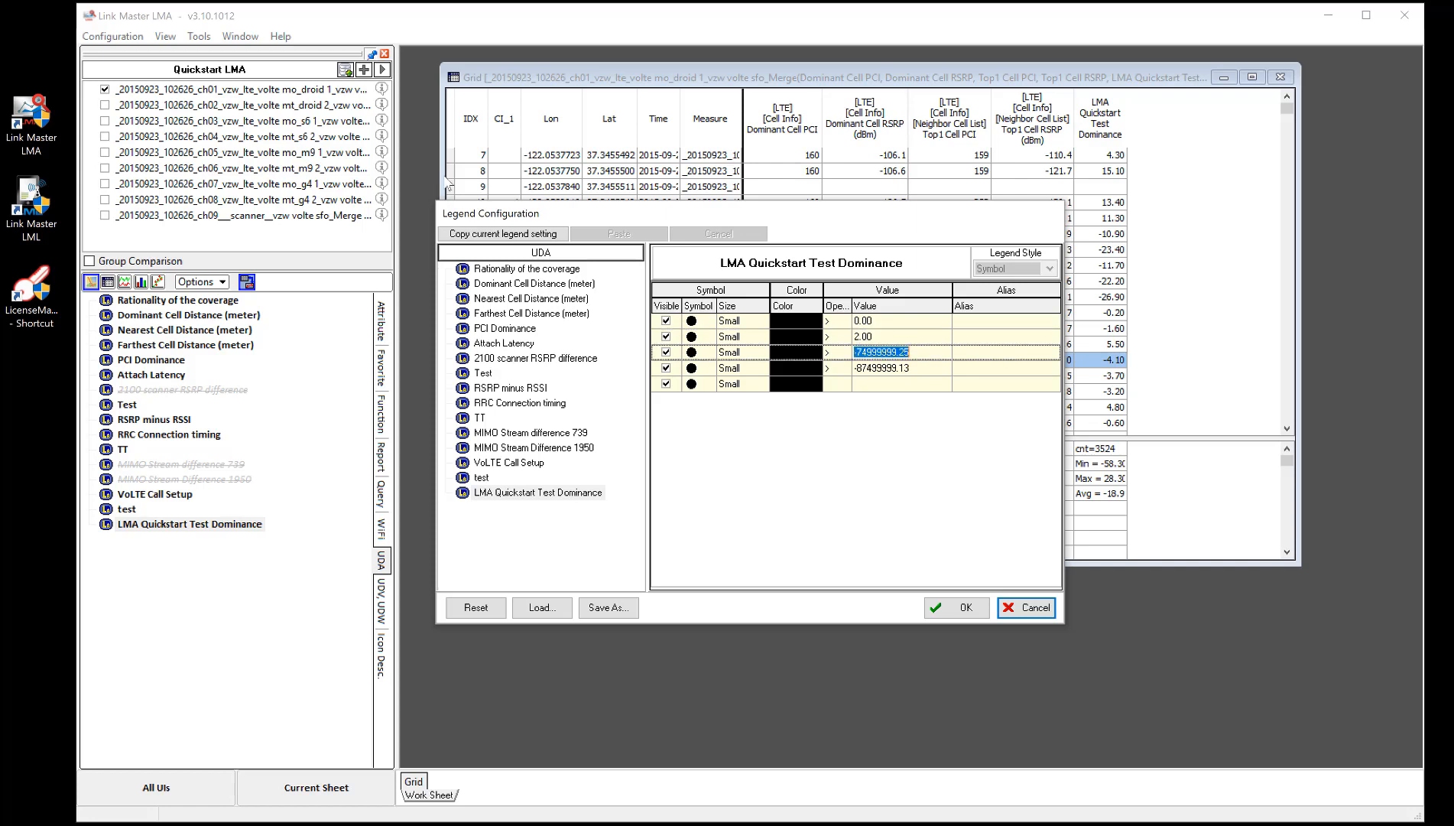
type("4")
key("Return")
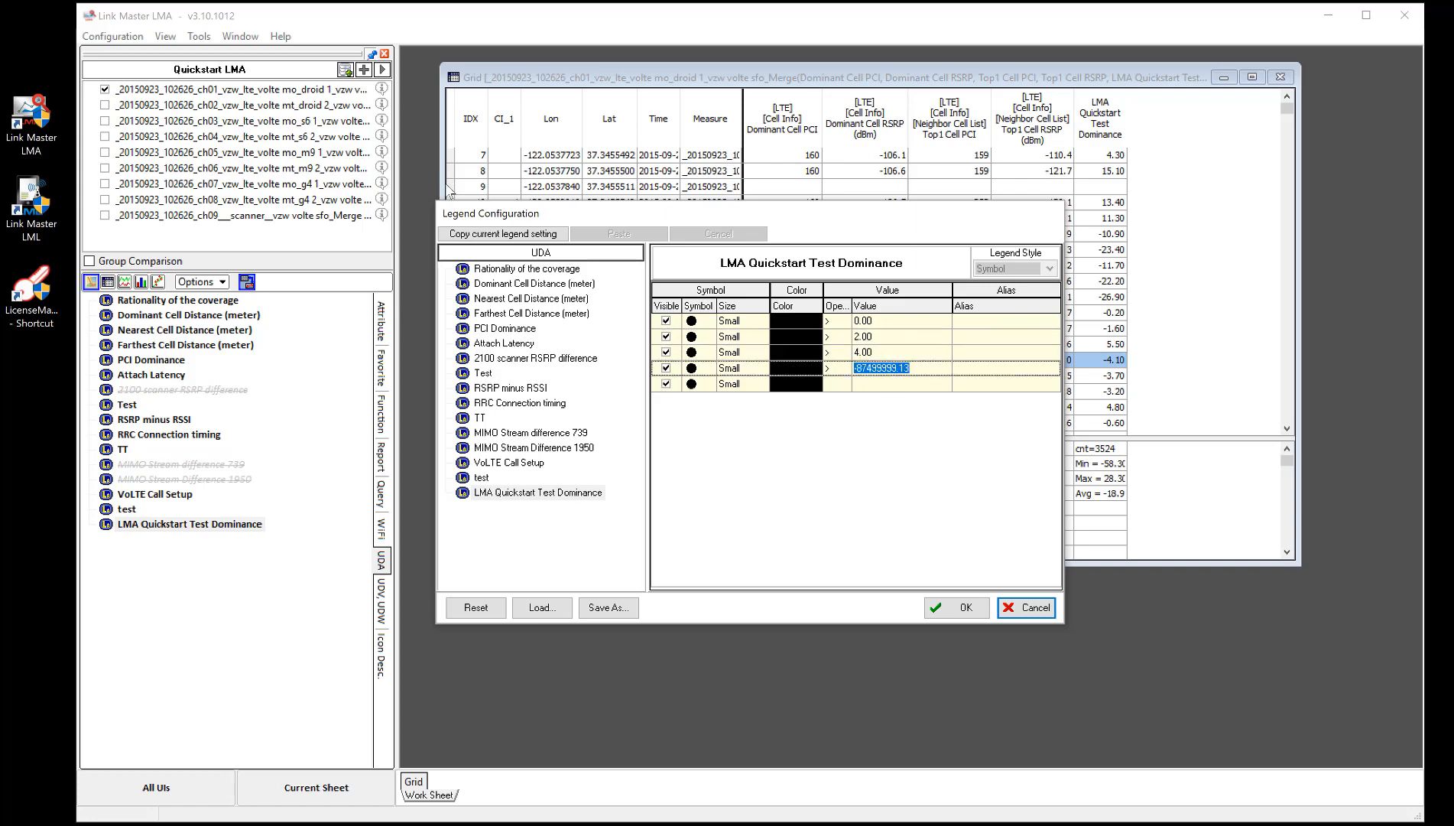
type("6")
- Color the five legend sections red, orange, slate blue, green and red, then confirm the legend
left_click(819, 323)
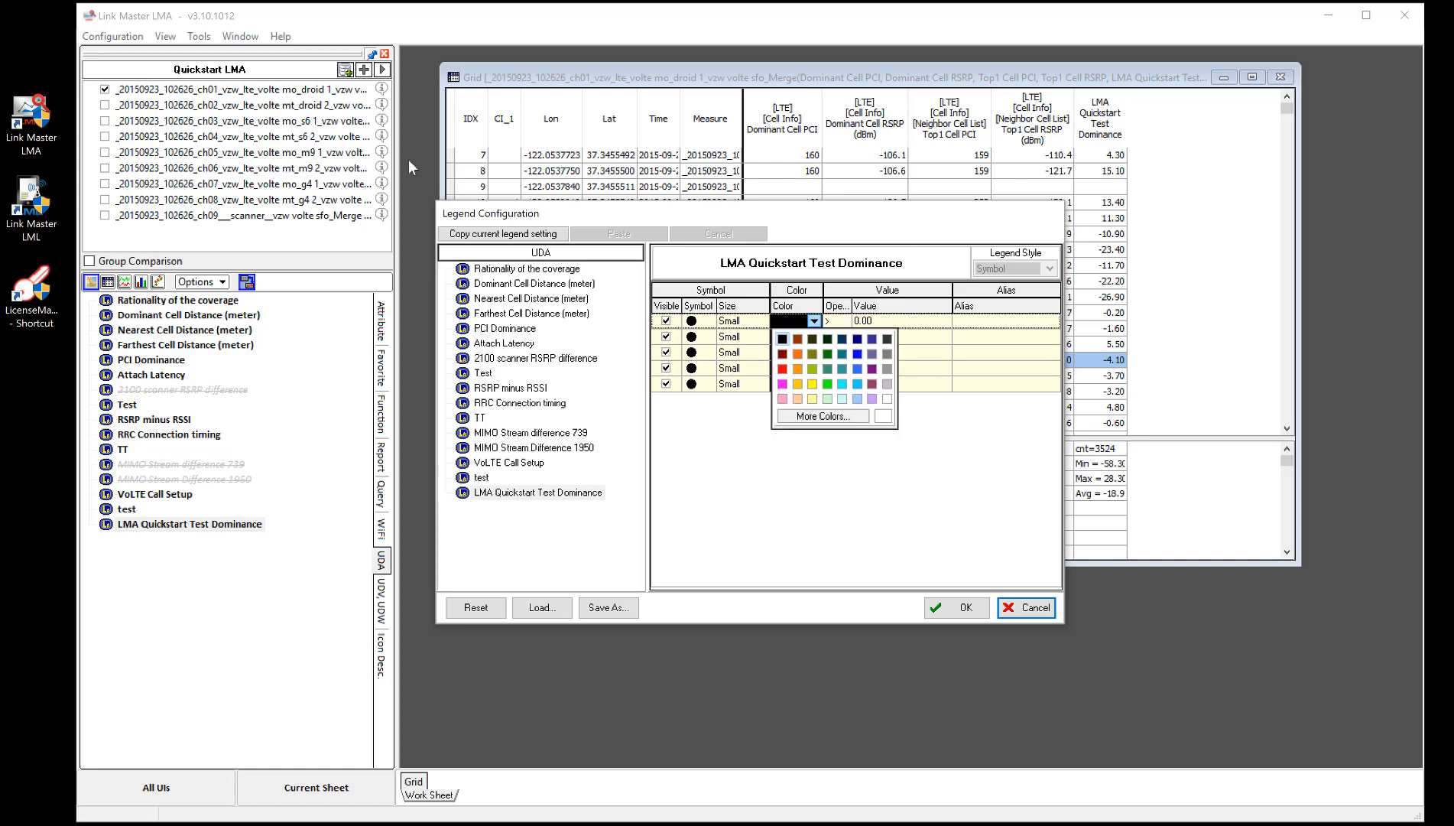
left_click(784, 369)
left_click(810, 336)
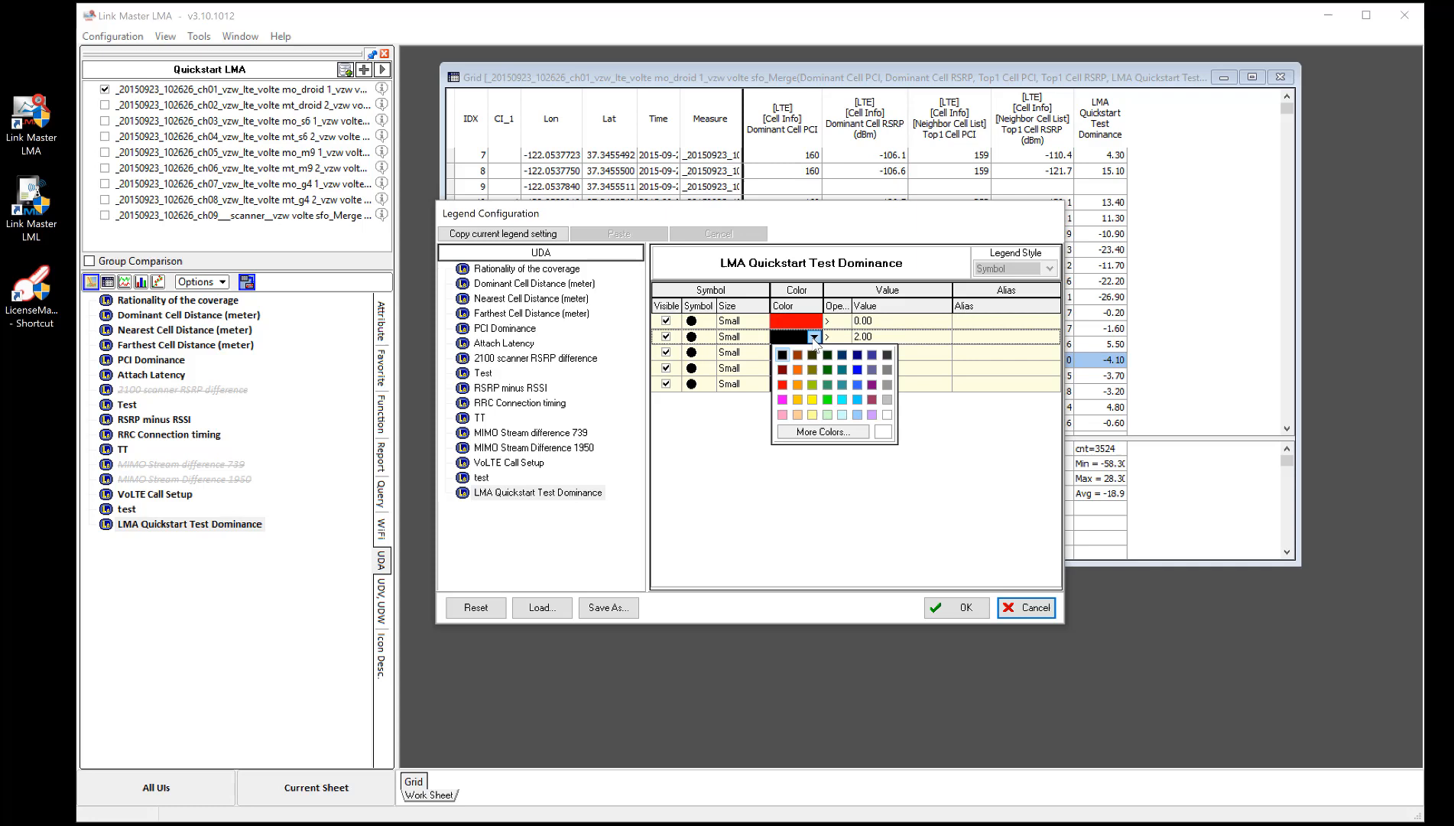
left_click(798, 385)
left_click(810, 352)
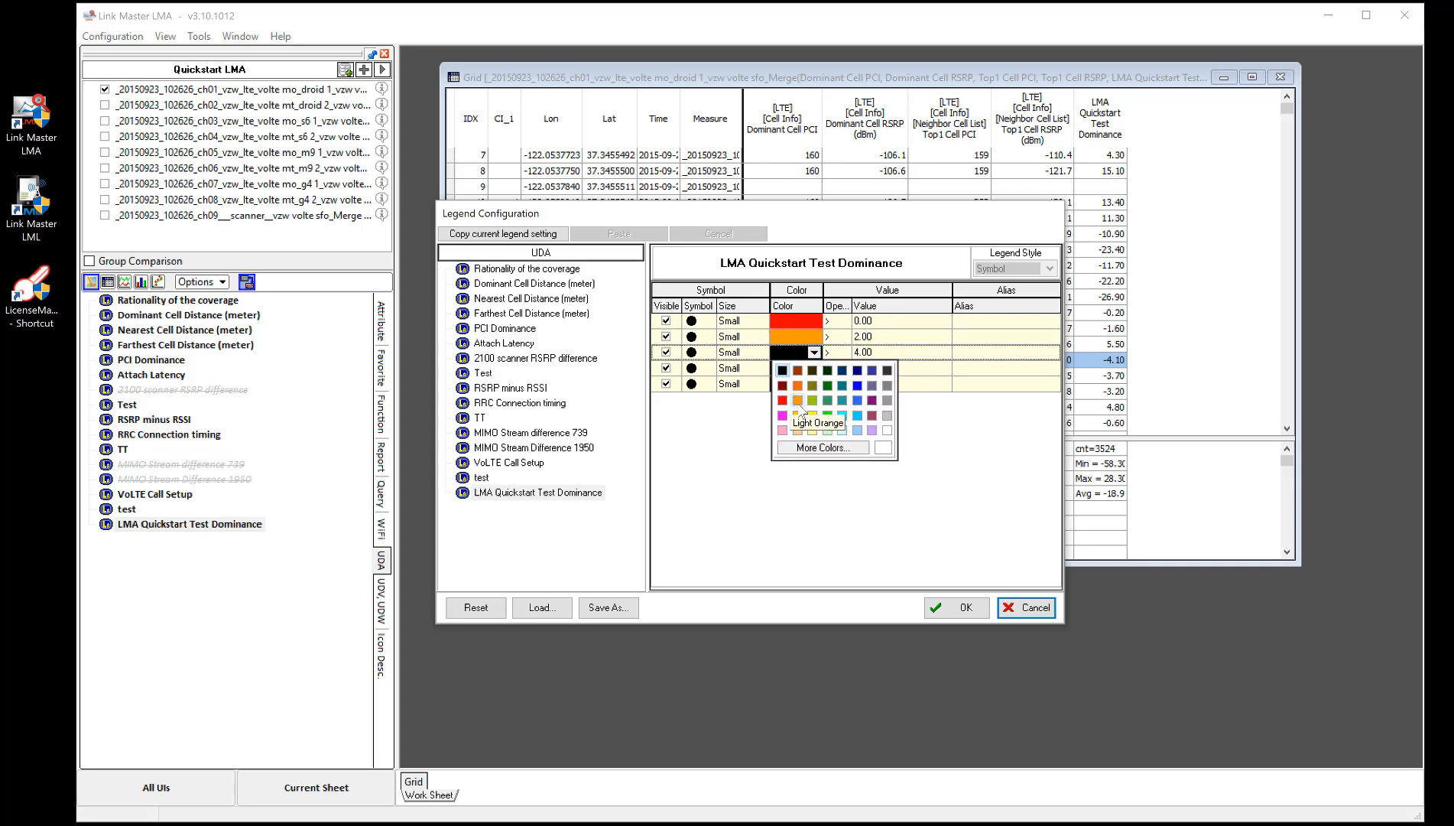
left_click(871, 384)
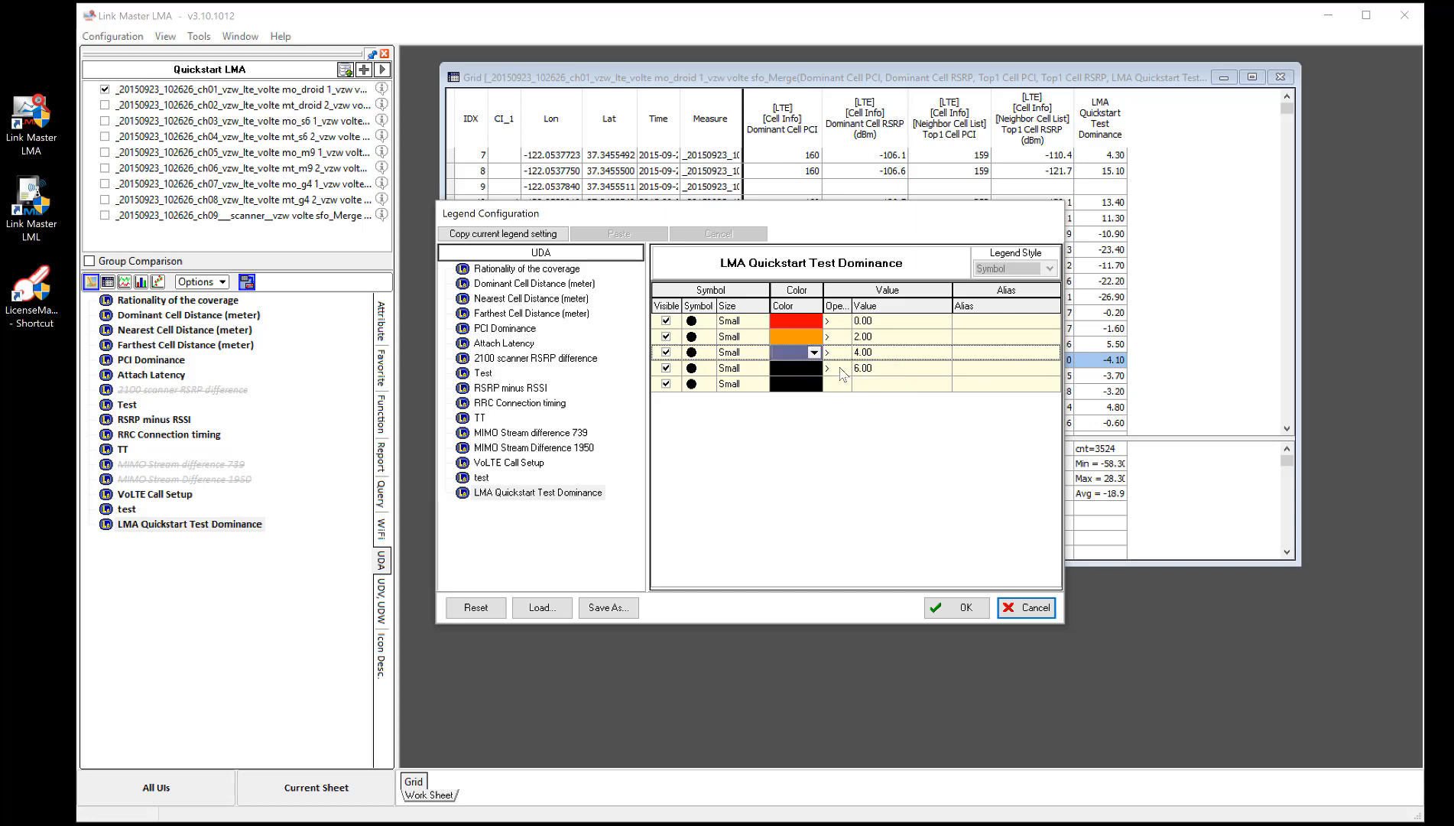
left_click(810, 368)
left_click(823, 432)
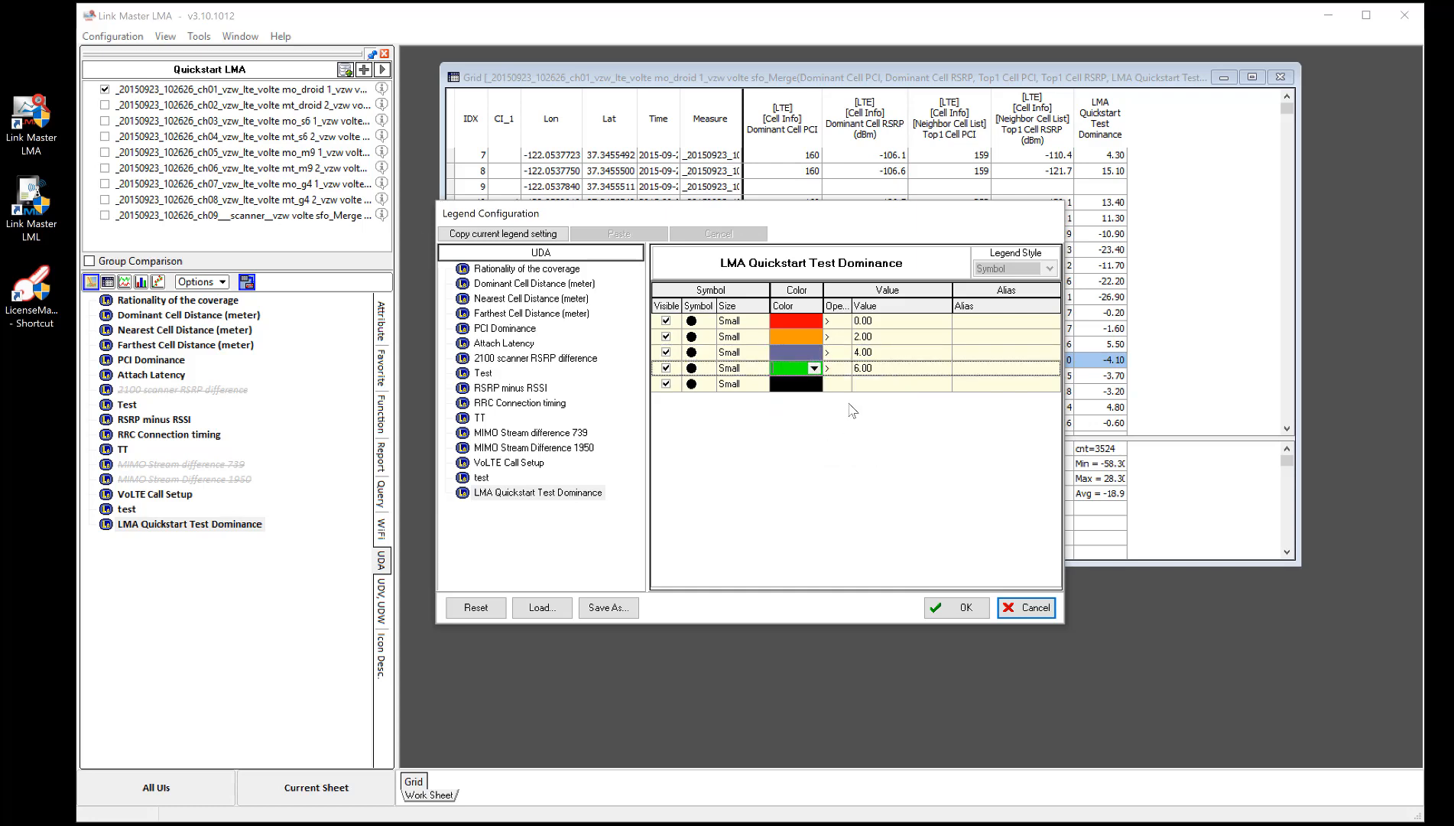
left_click(818, 386)
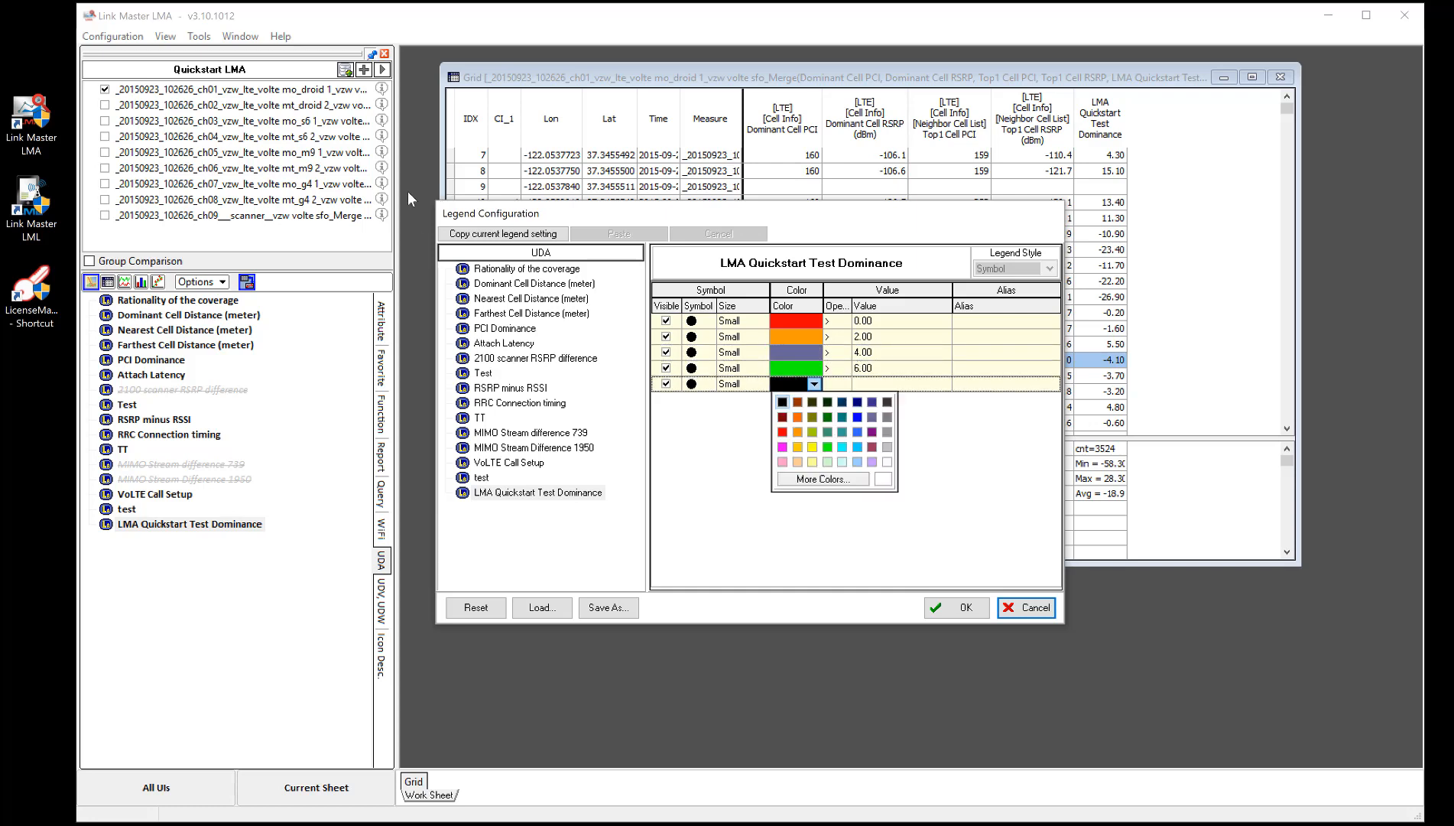
left_click(783, 432)
left_click(958, 608)
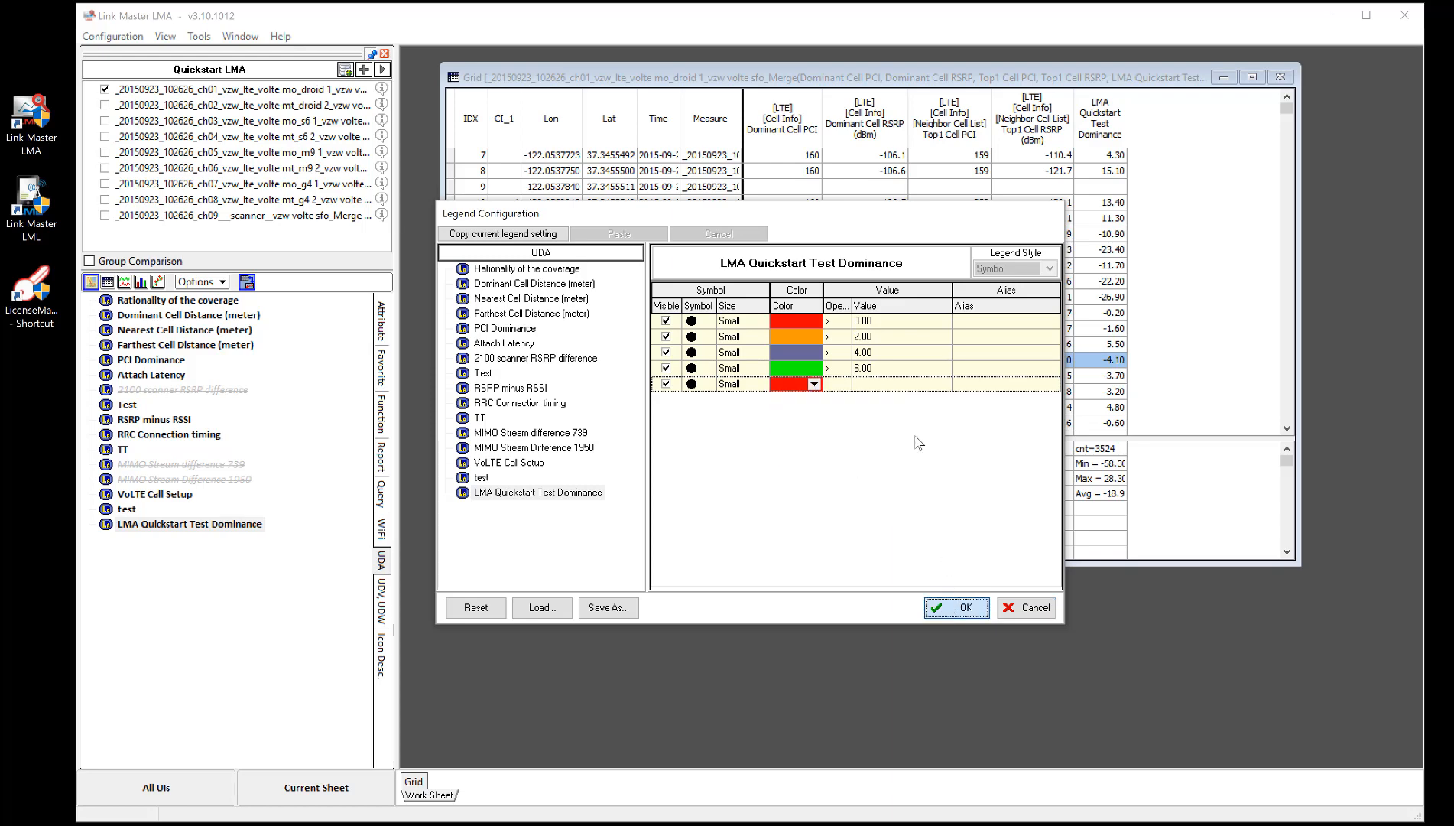
- Open a time graph of LMA Quickstart Test Dominance and reposition its window over the grid
left_click(249, 525)
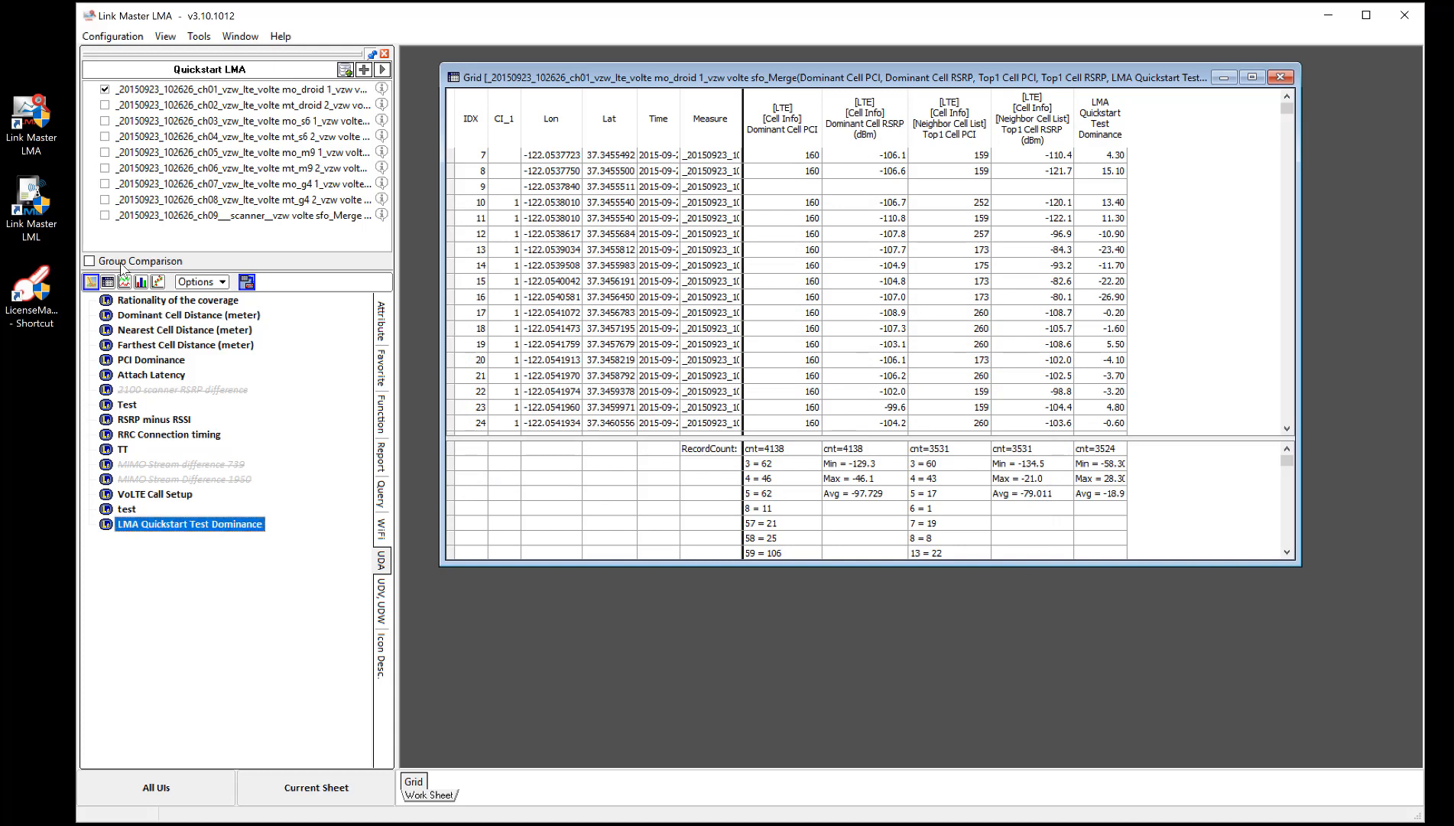
double_click(225, 527)
right_click(225, 527)
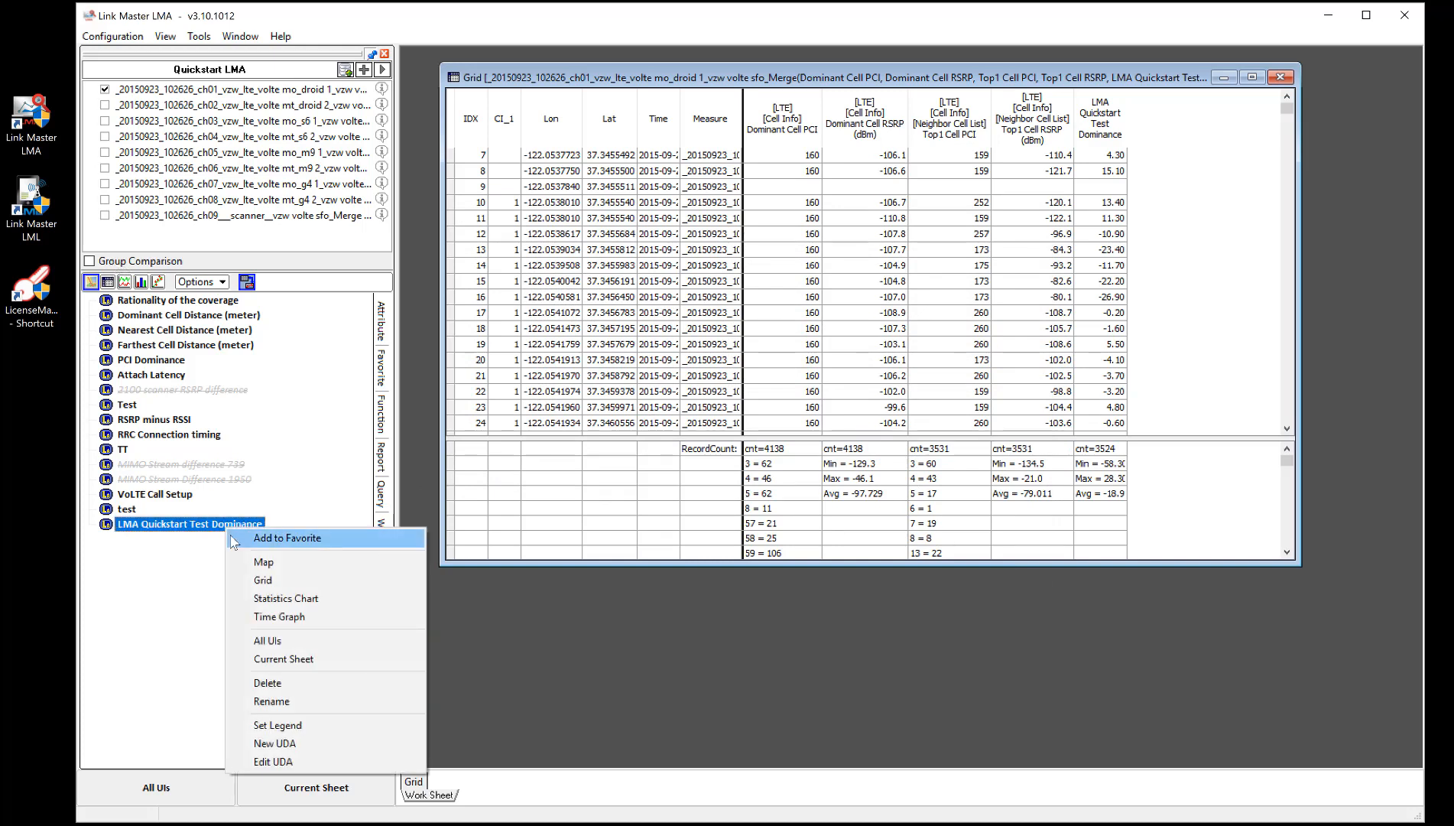
left_click(279, 616)
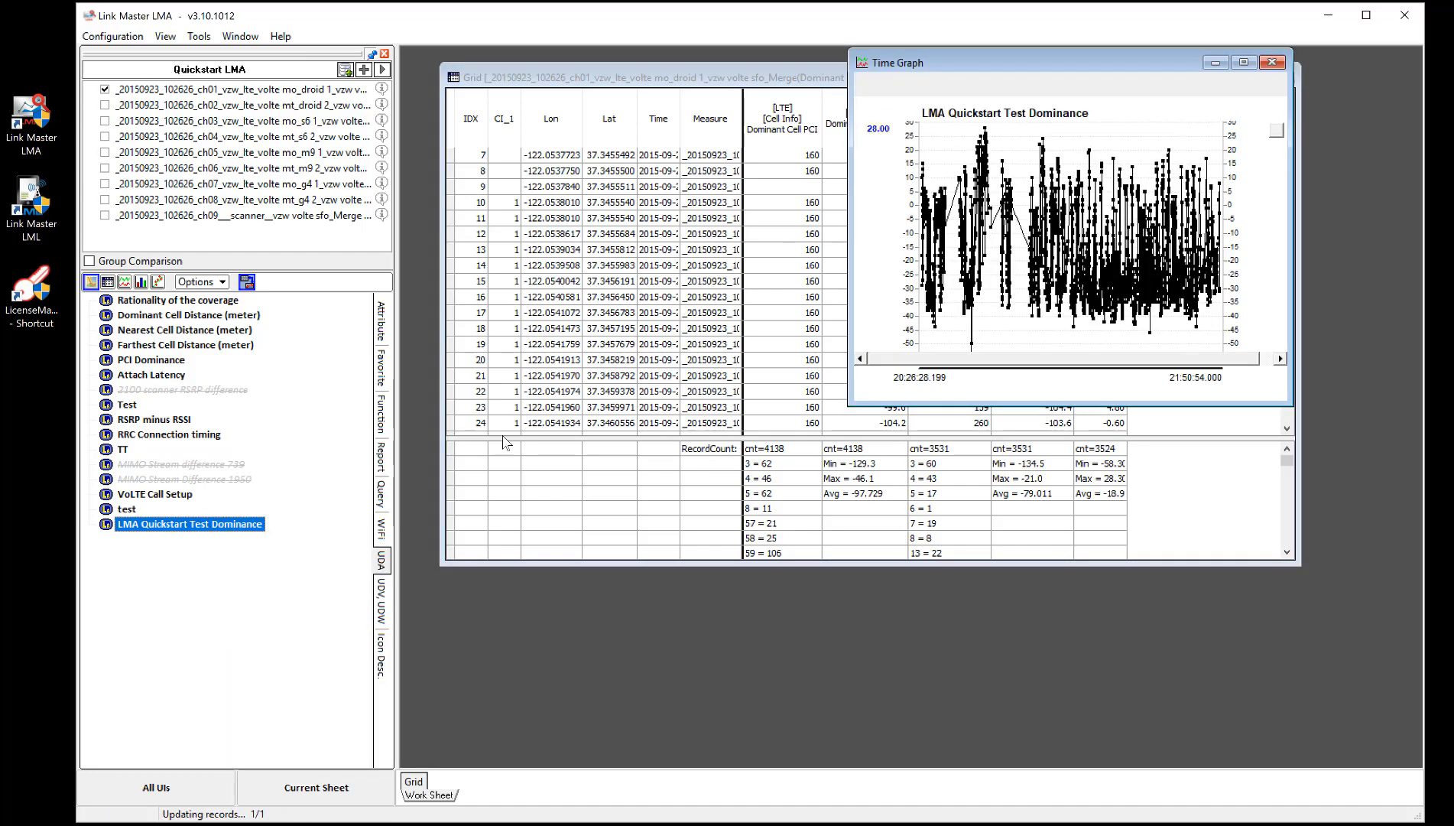
left_click_drag(849, 297, 510, 304)
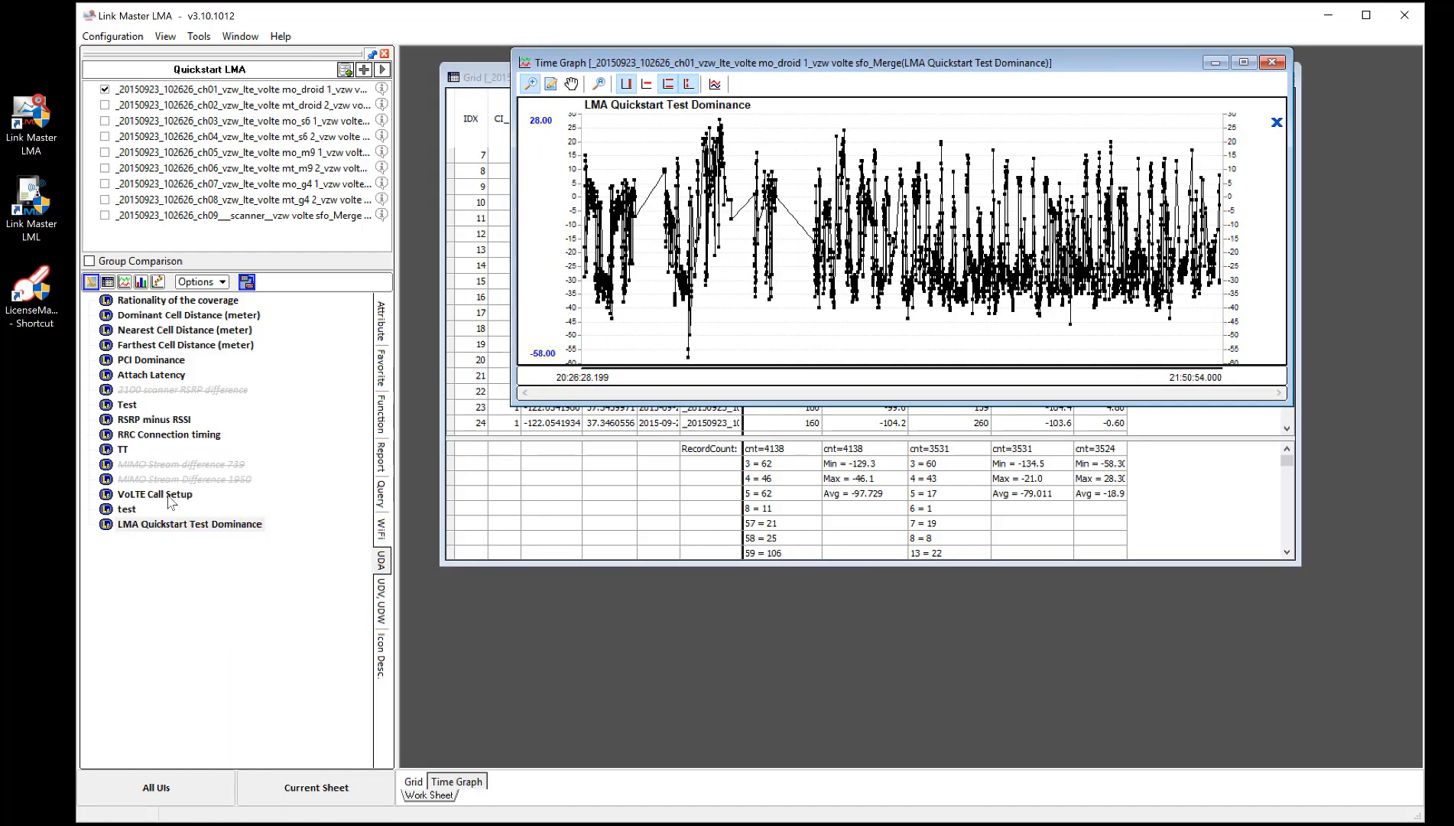
- Display LMA Quickstart Test Dominance on a map
right_click(164, 524)
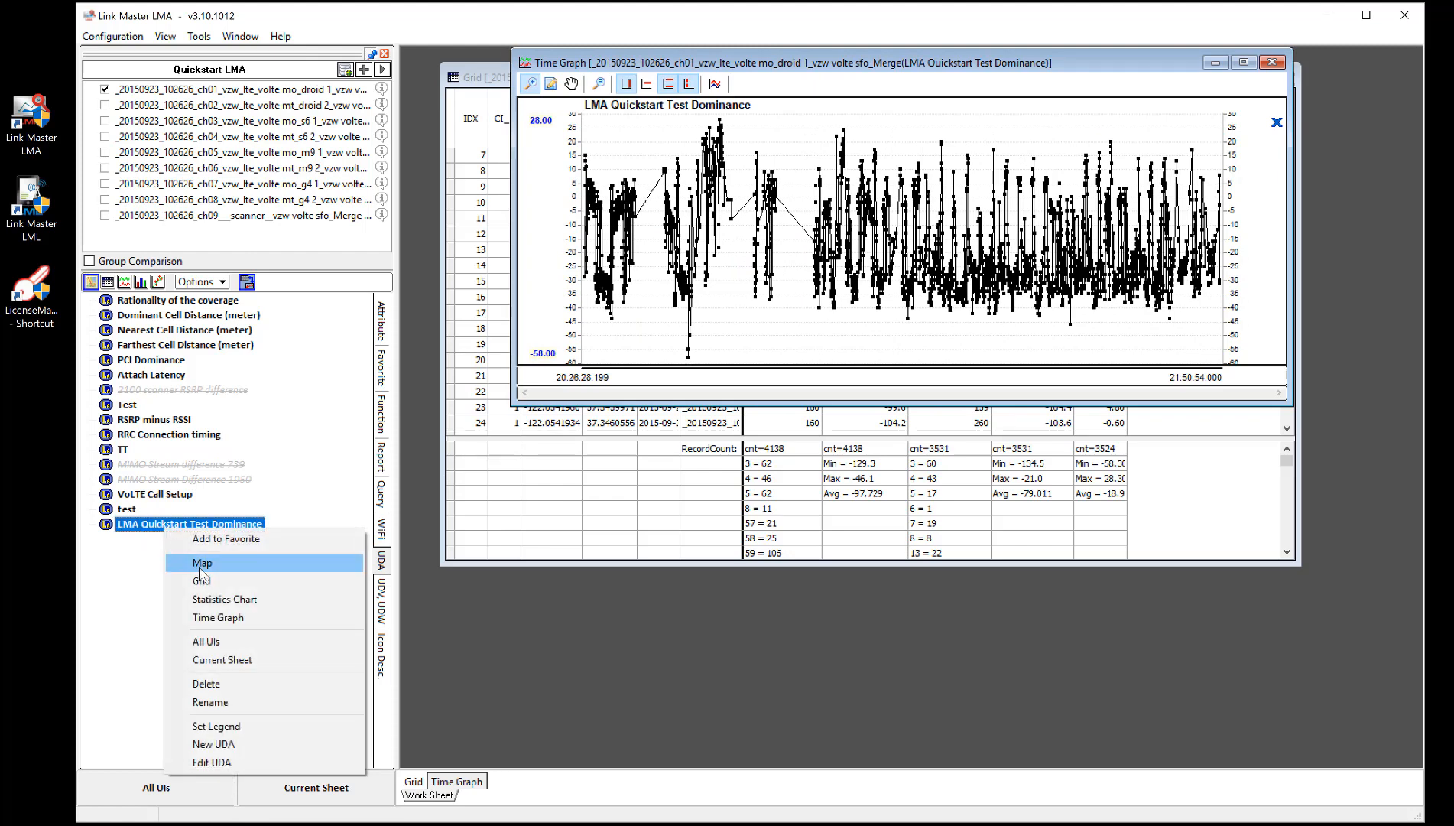
left_click(200, 571)
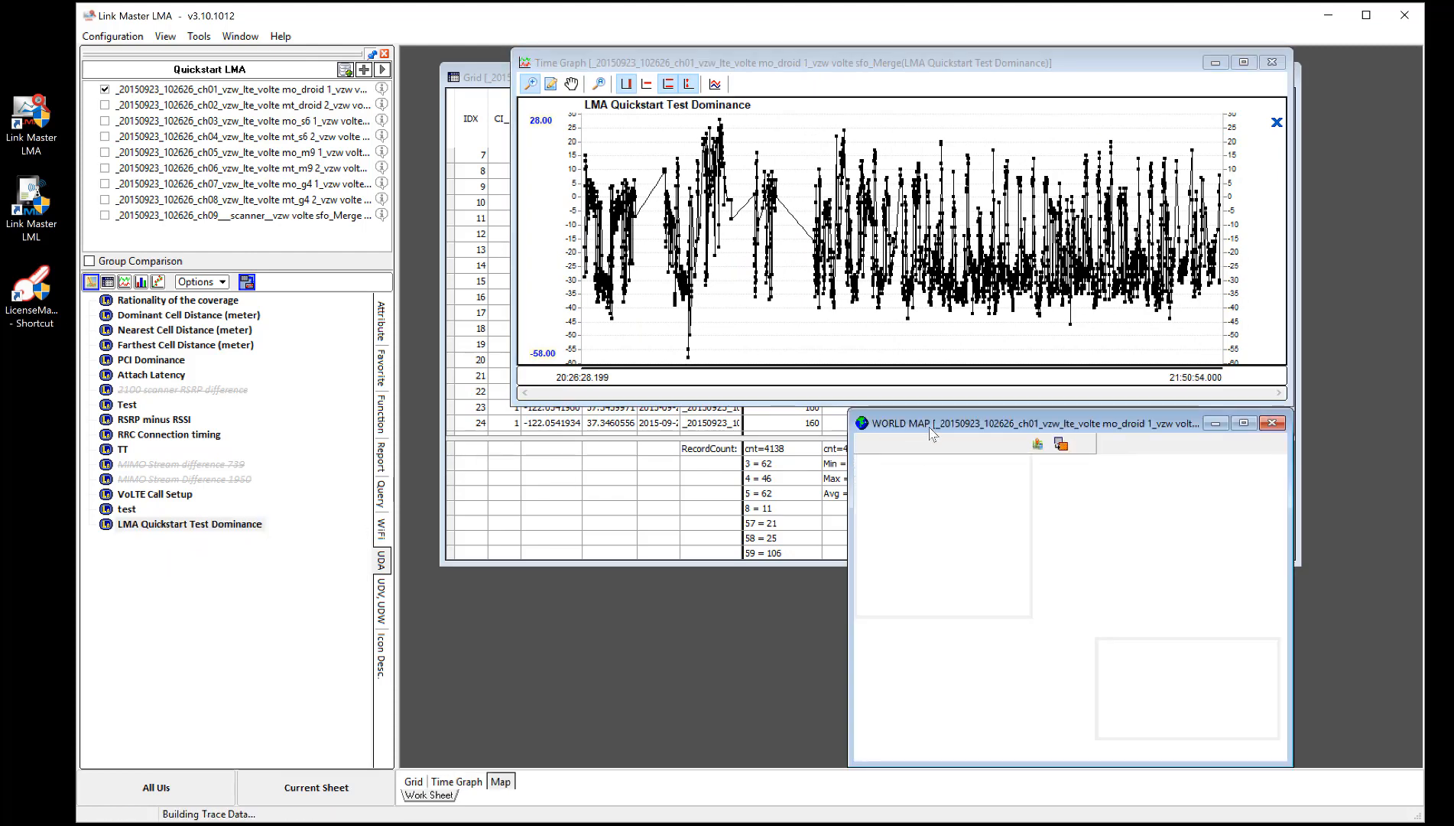
- Close the map and time graph windows, leaving only the grid open
left_click_drag(932, 434, 774, 299)
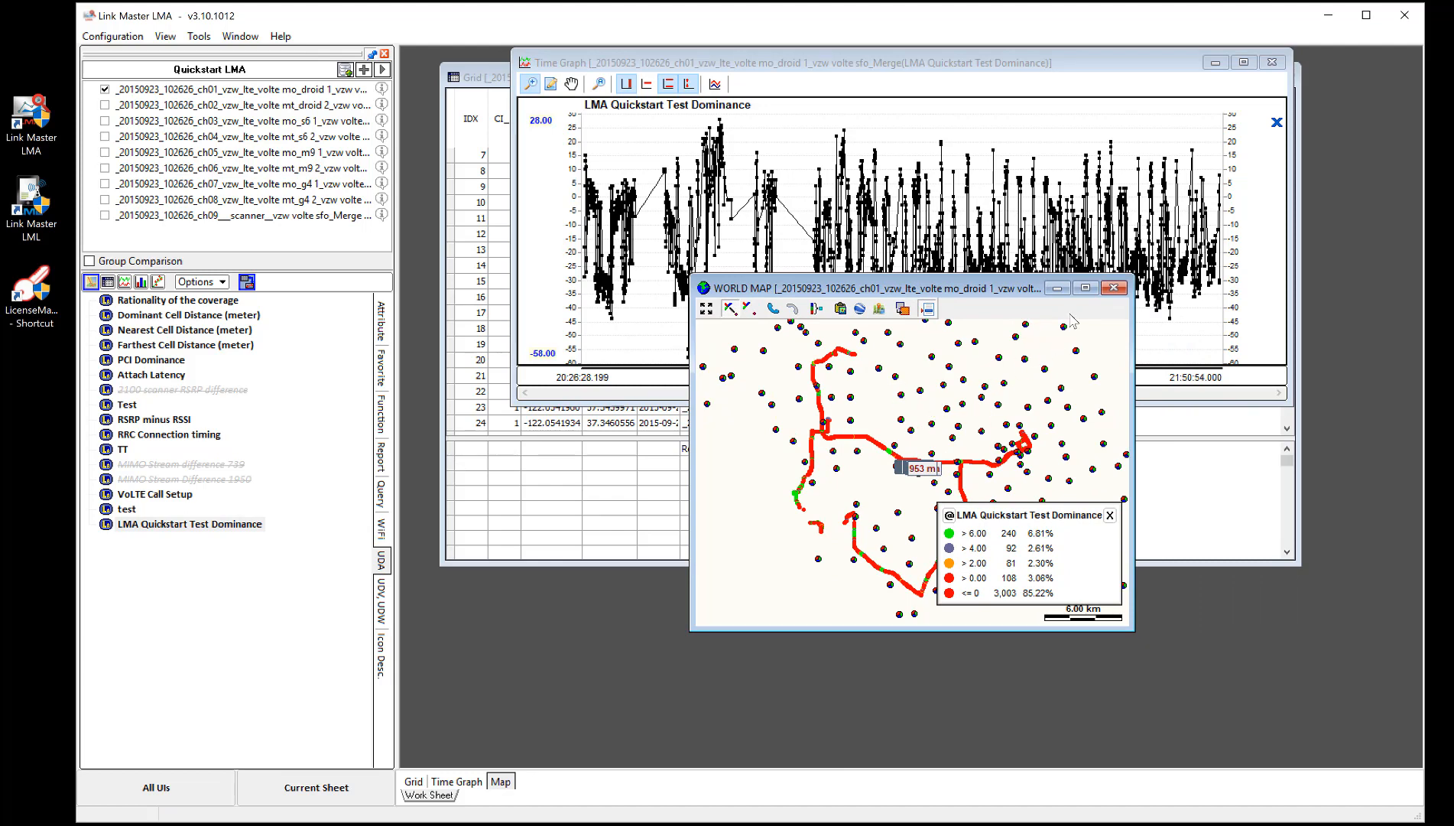
left_click(1114, 288)
left_click(1273, 62)
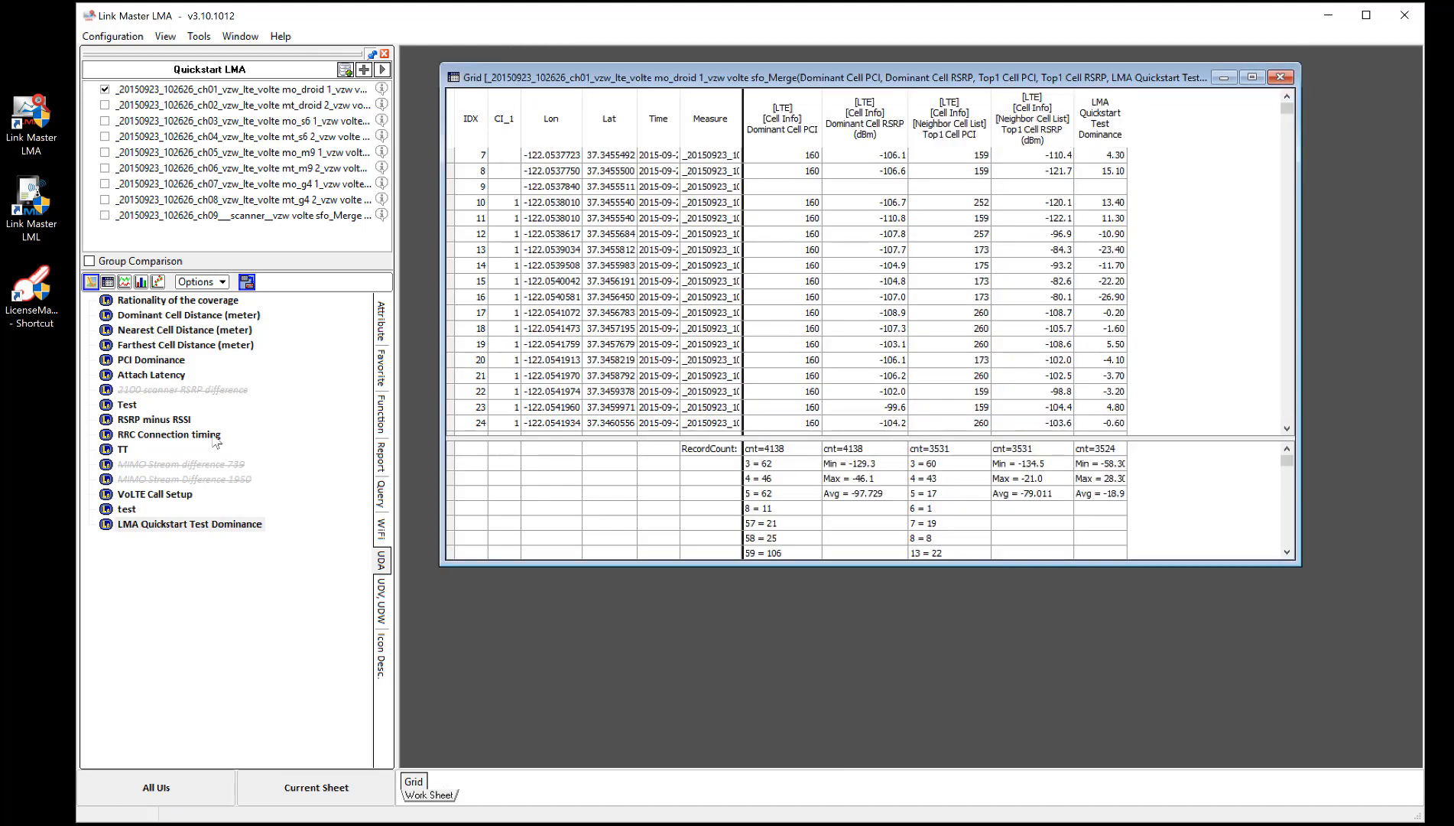
- Start a new UDA from the LMA Quickstart Test Dominance entry and switch to the Event Message Duration UDA type
left_click(149, 526)
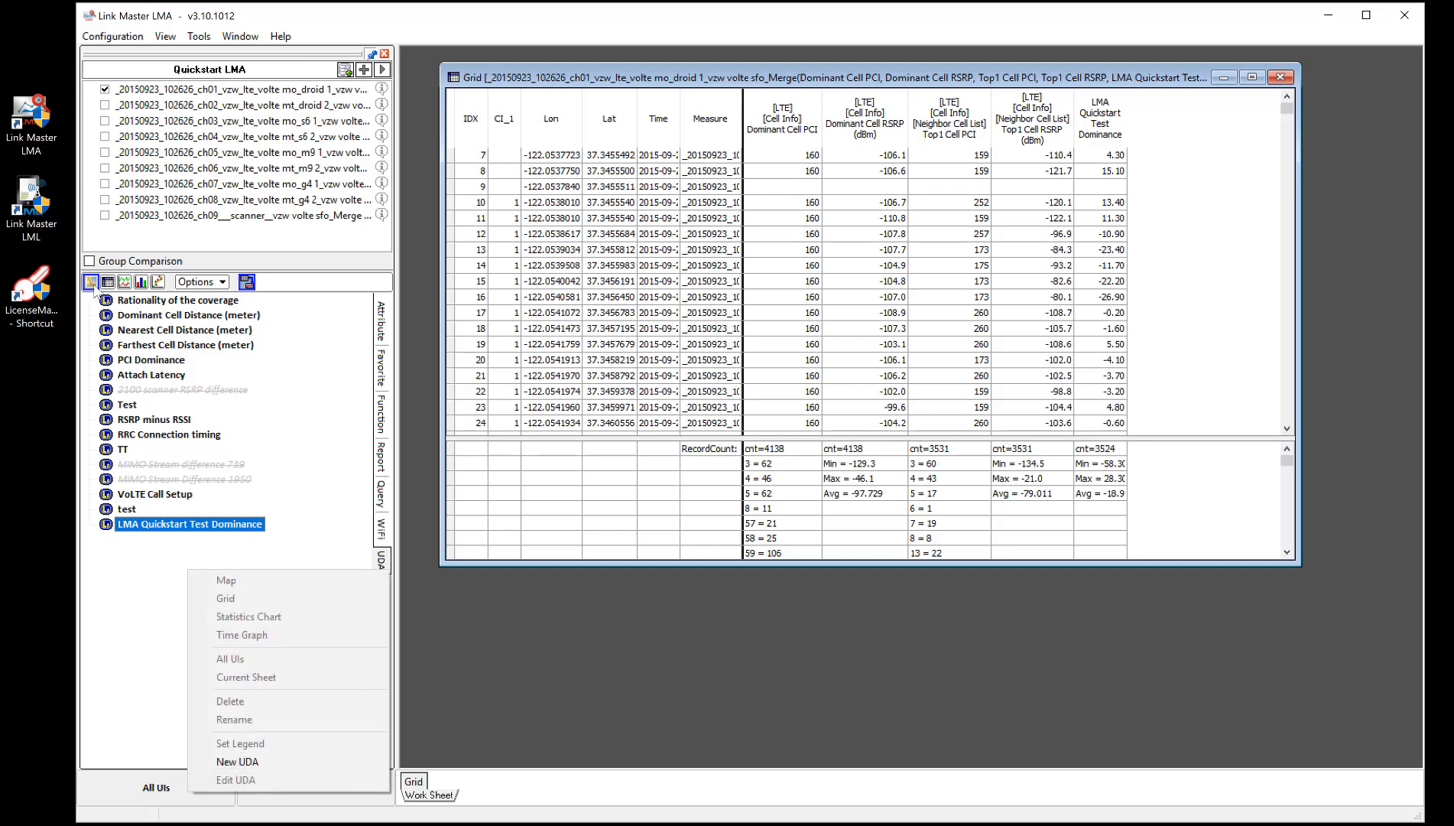
right_click(188, 569)
left_click(237, 762)
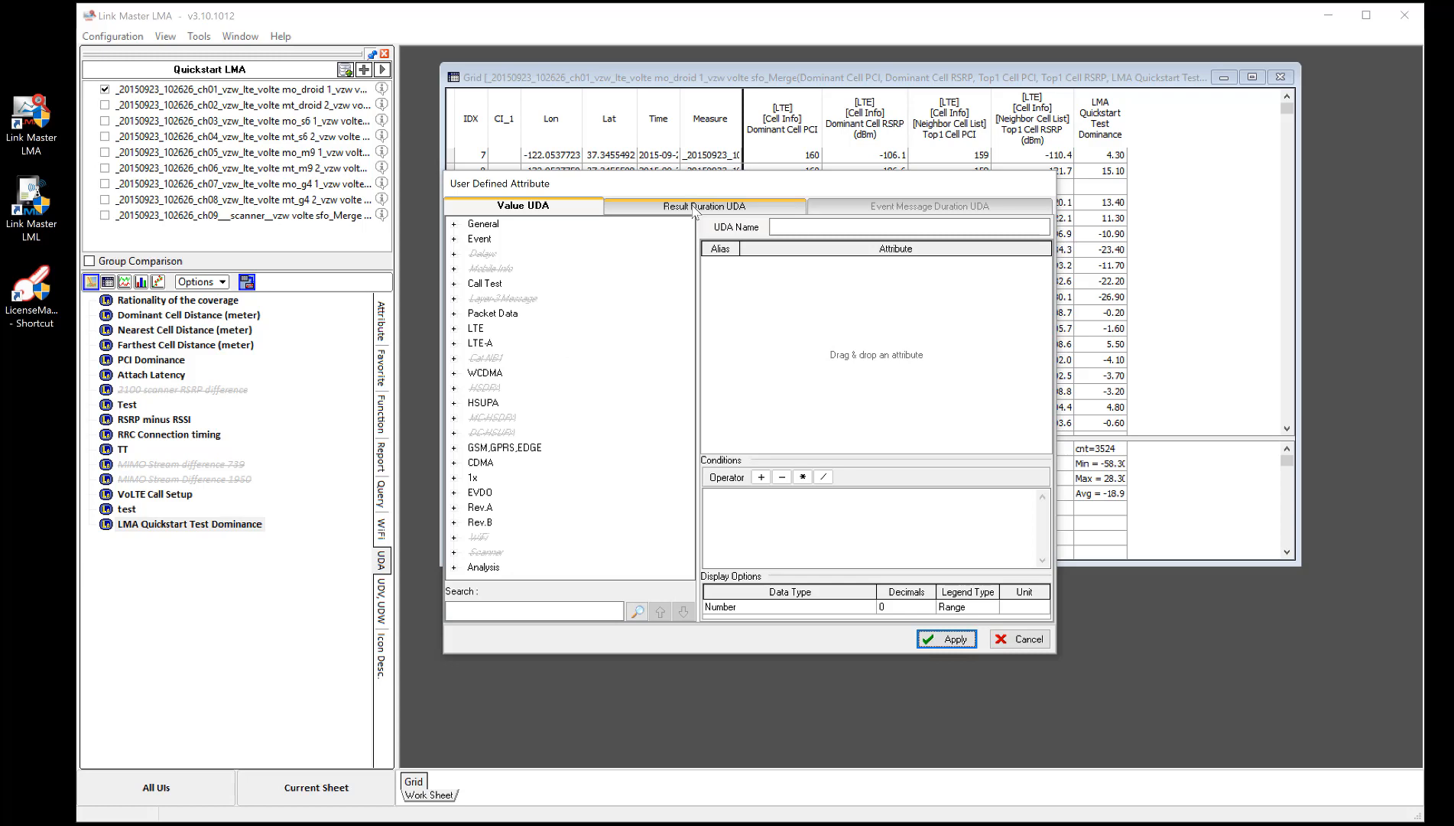
left_click(705, 205)
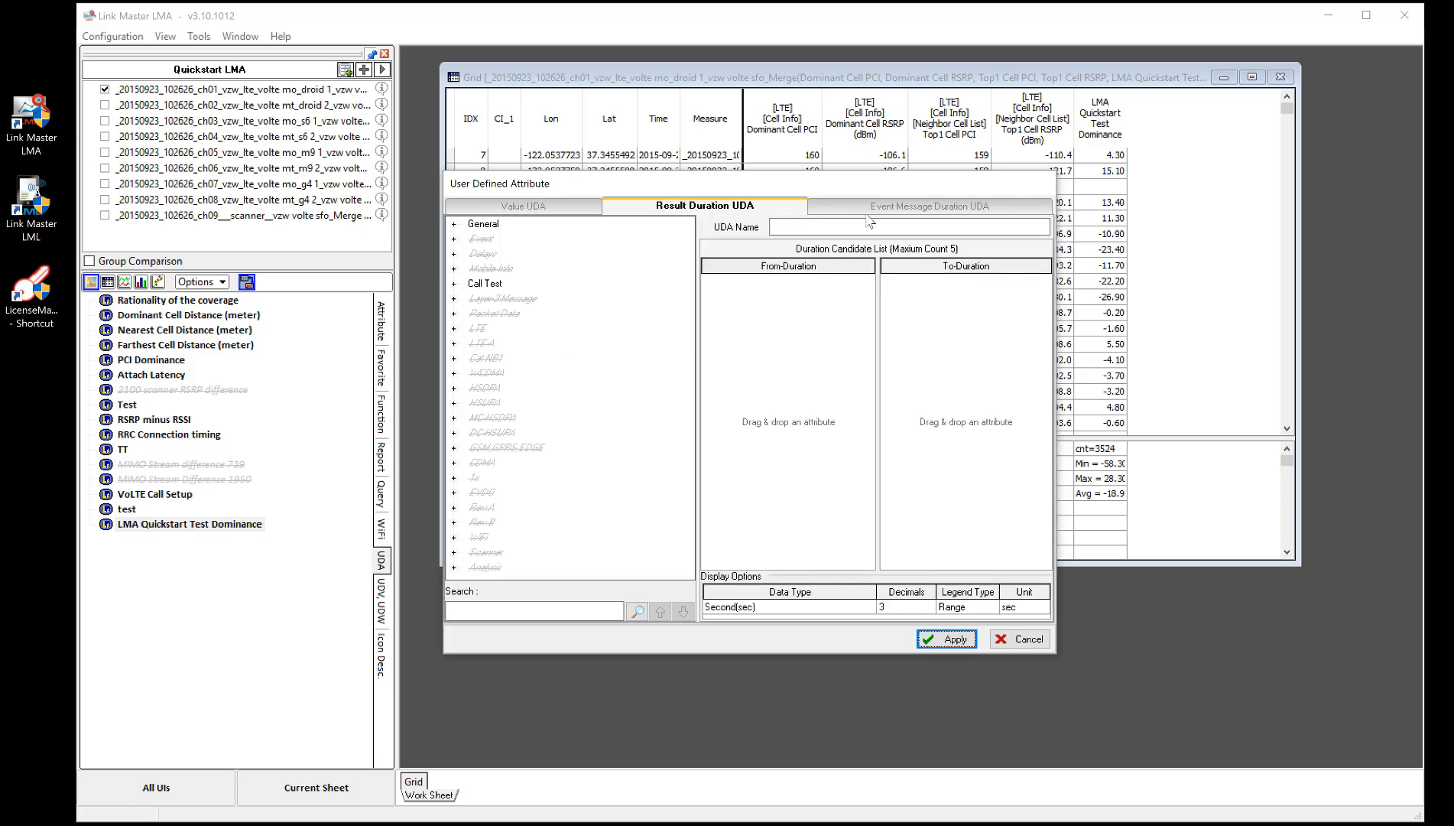
left_click(899, 208)
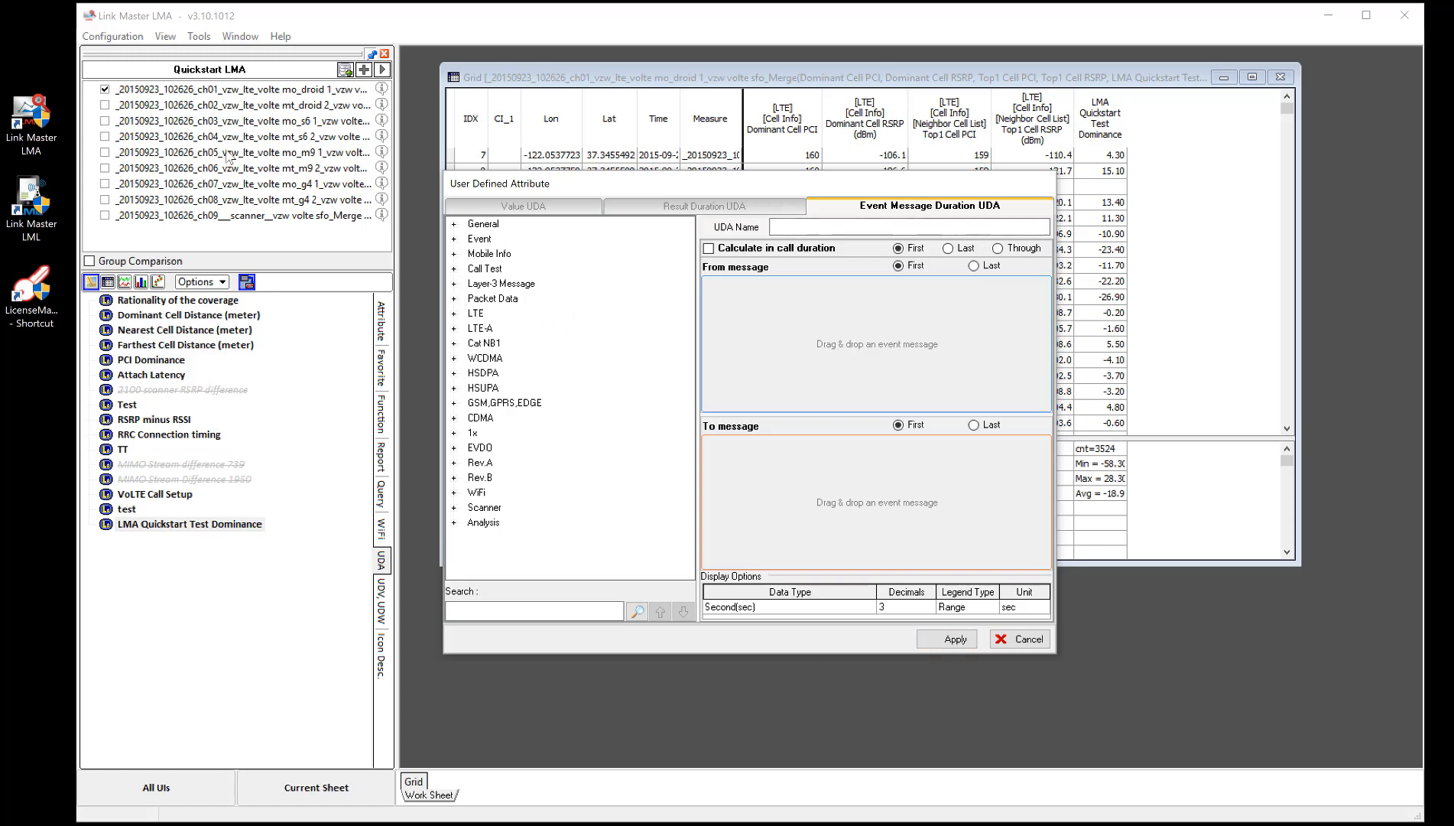
- Set the From message to the SIP Request Method INVITE under Packet Data
left_click(454, 299)
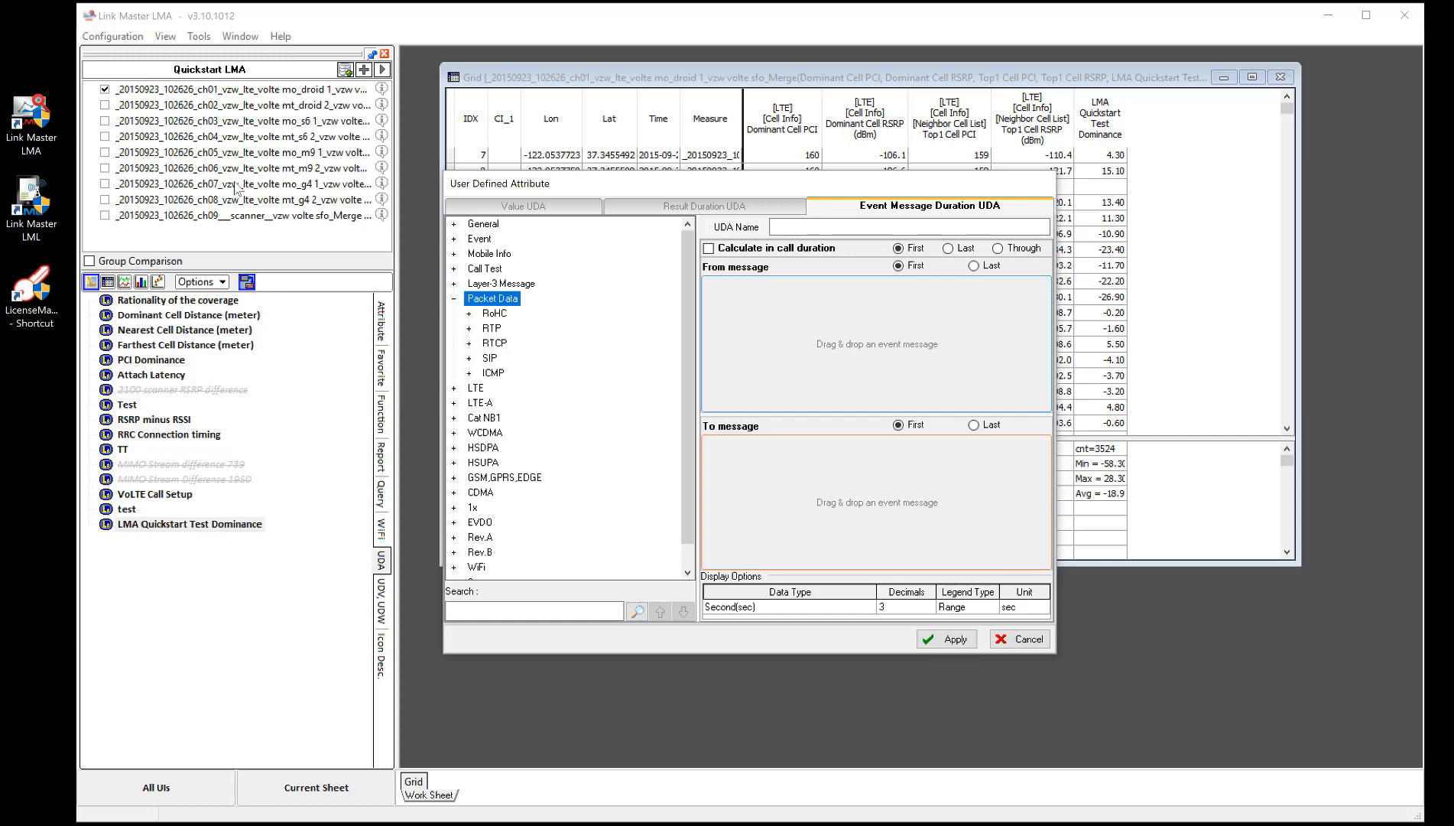
left_click(469, 357)
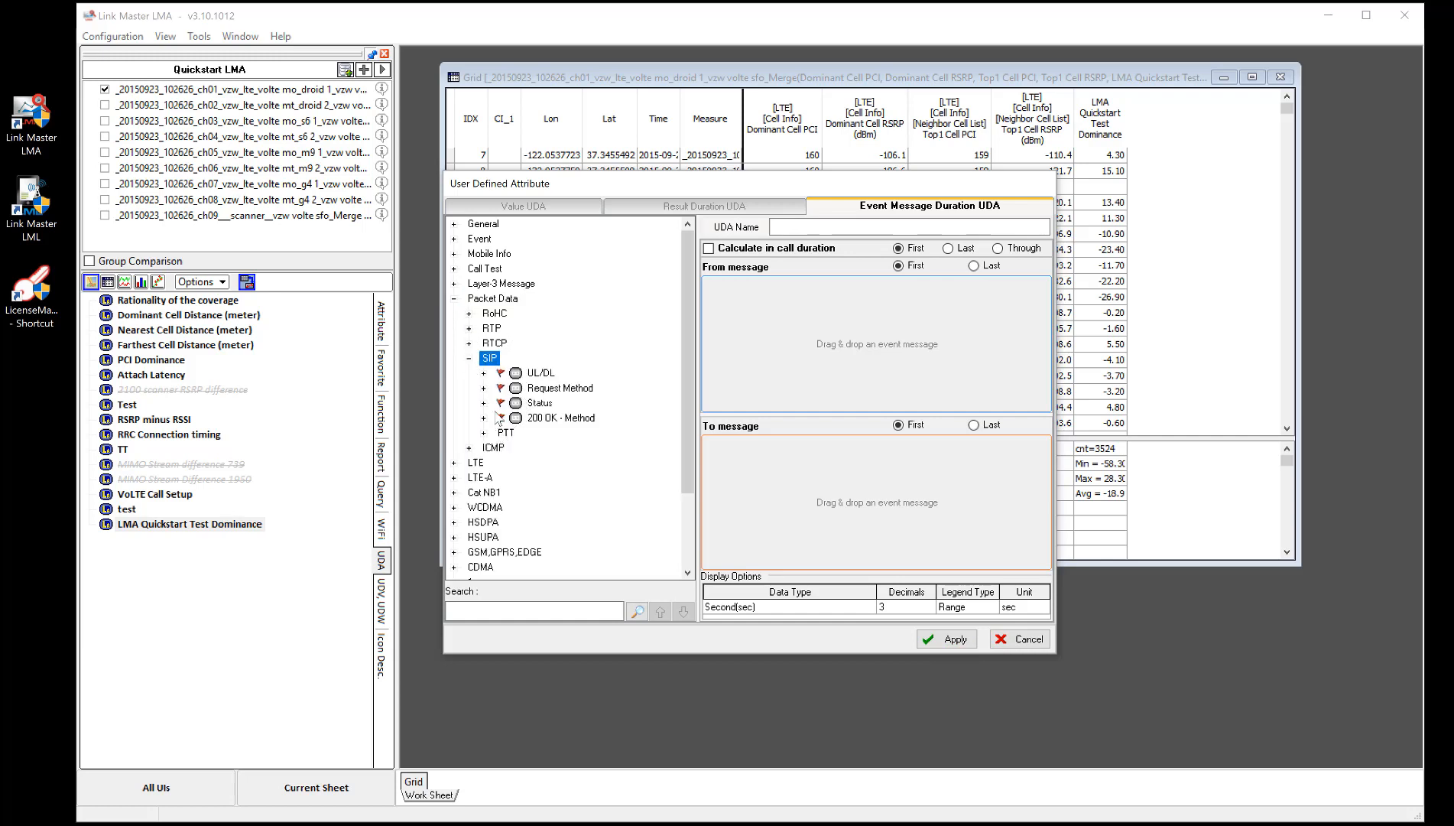
left_click(485, 374)
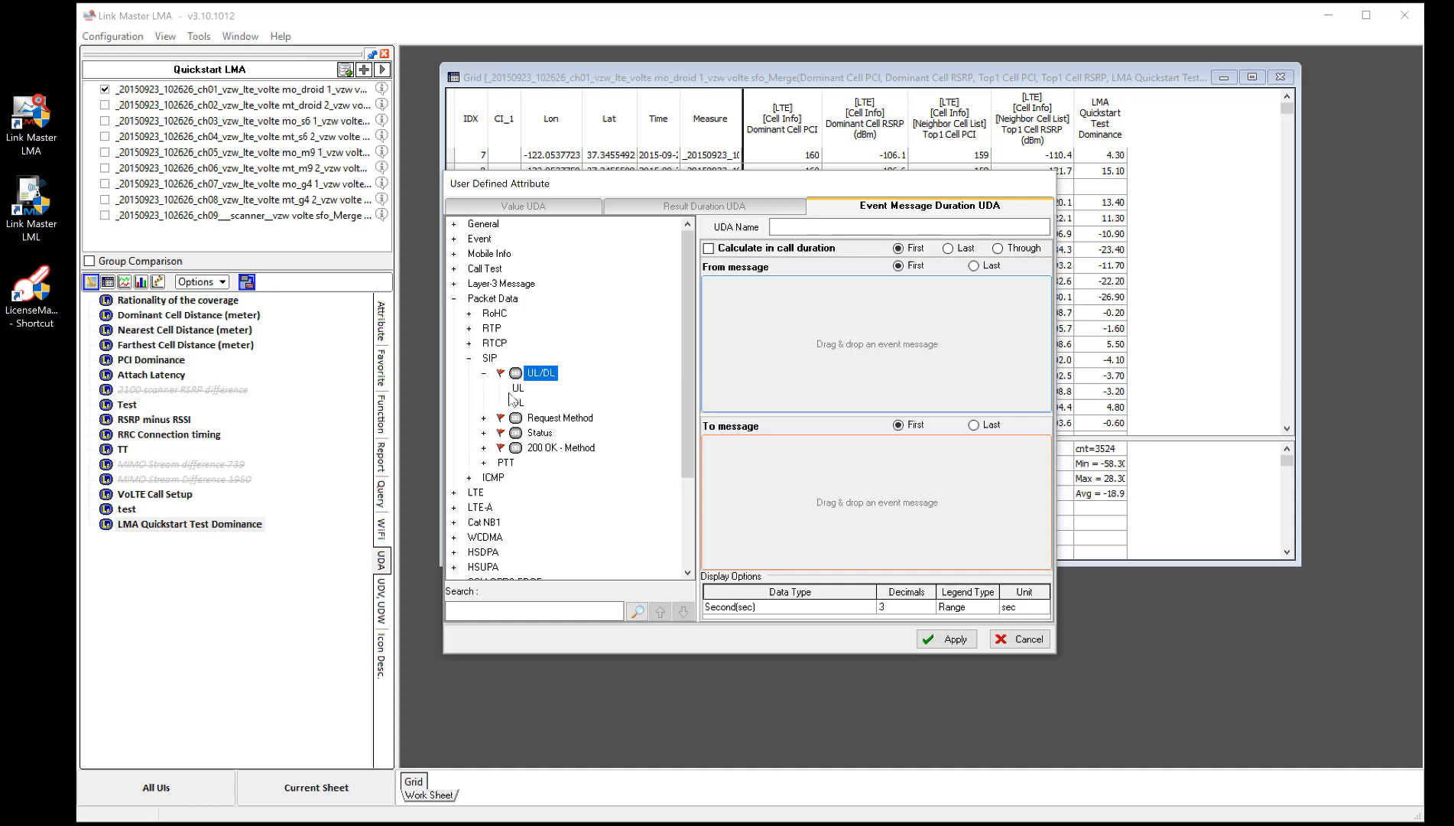
left_click(485, 419)
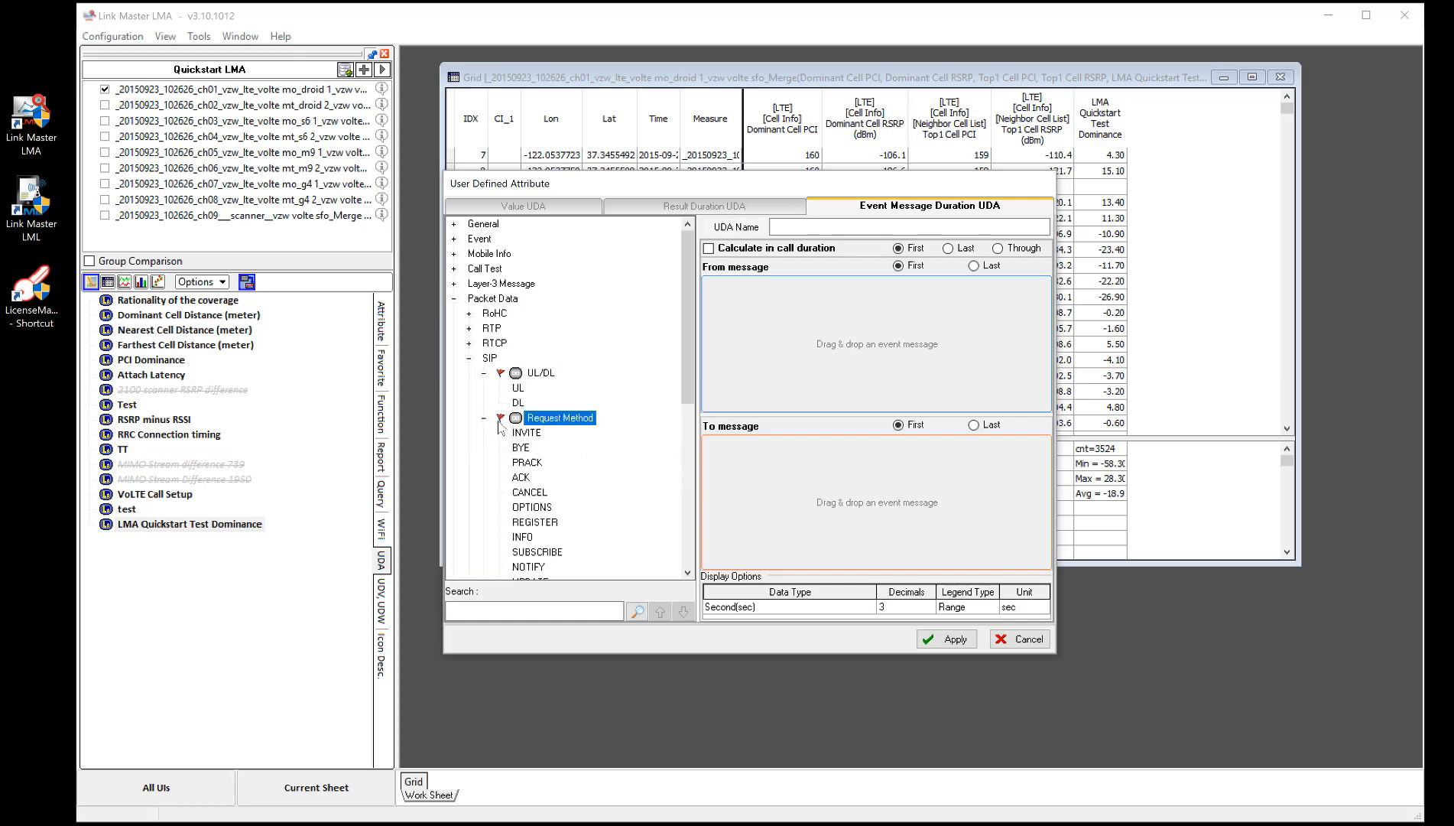
left_click_drag(526, 433, 776, 313)
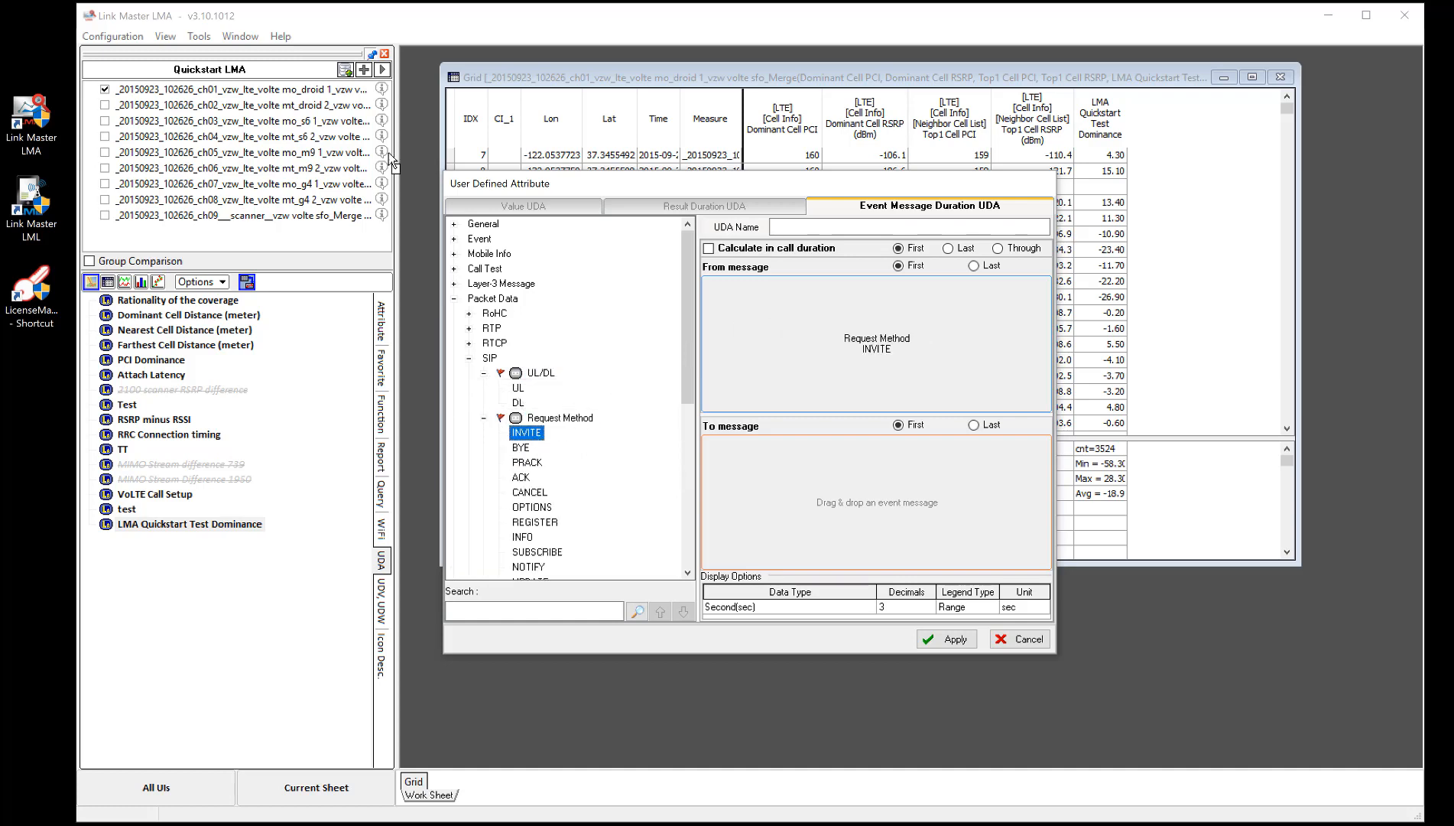
- Set the To message to the SIP 200 OK - Method INVITE
left_click(484, 419)
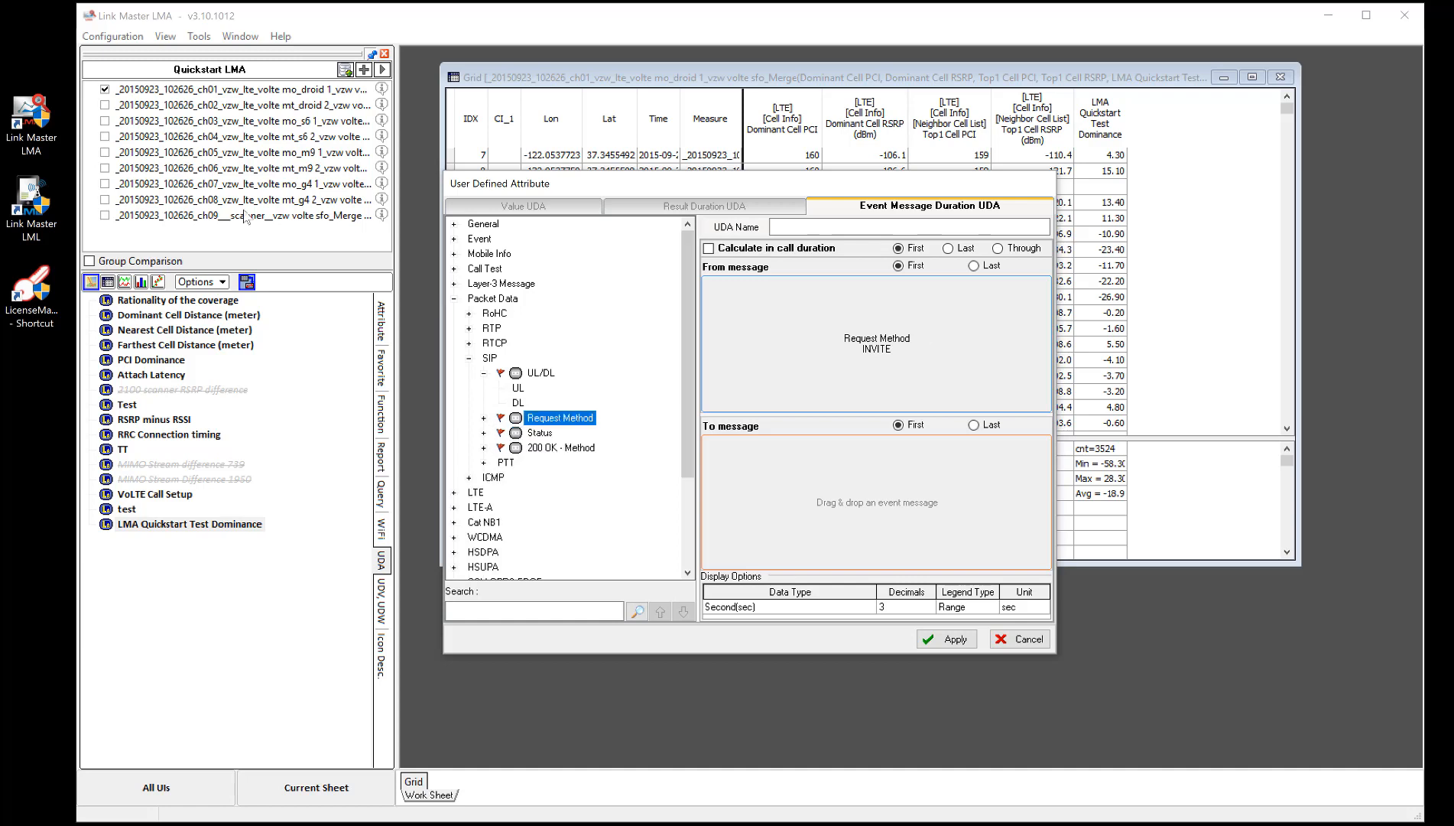
left_click(484, 449)
scroll(543, 440, "down", 1)
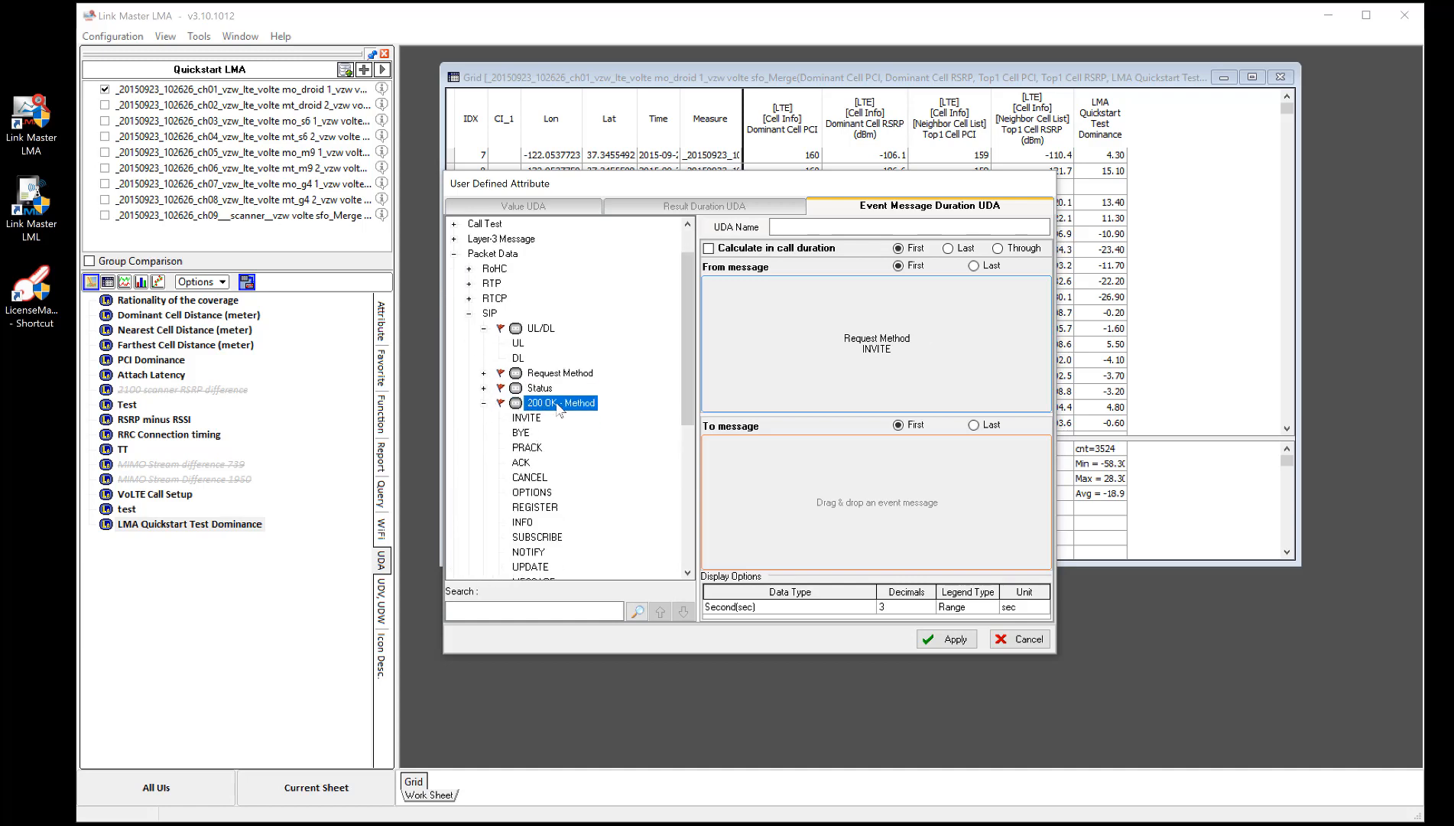
left_click_drag(527, 418, 792, 453)
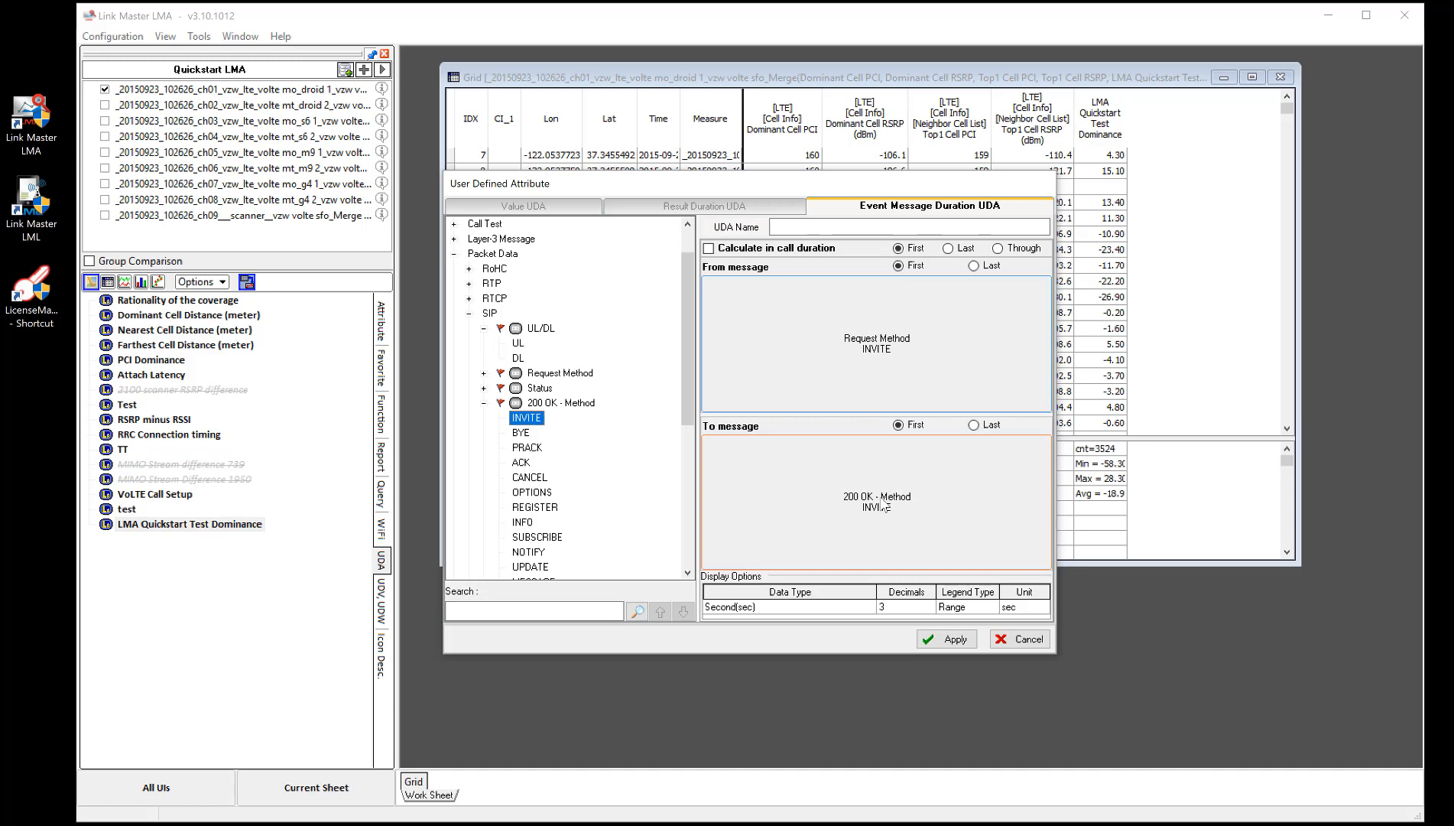
- Name the UDA LMA Quickstart Timing based UDA and apply it
left_click(952, 640)
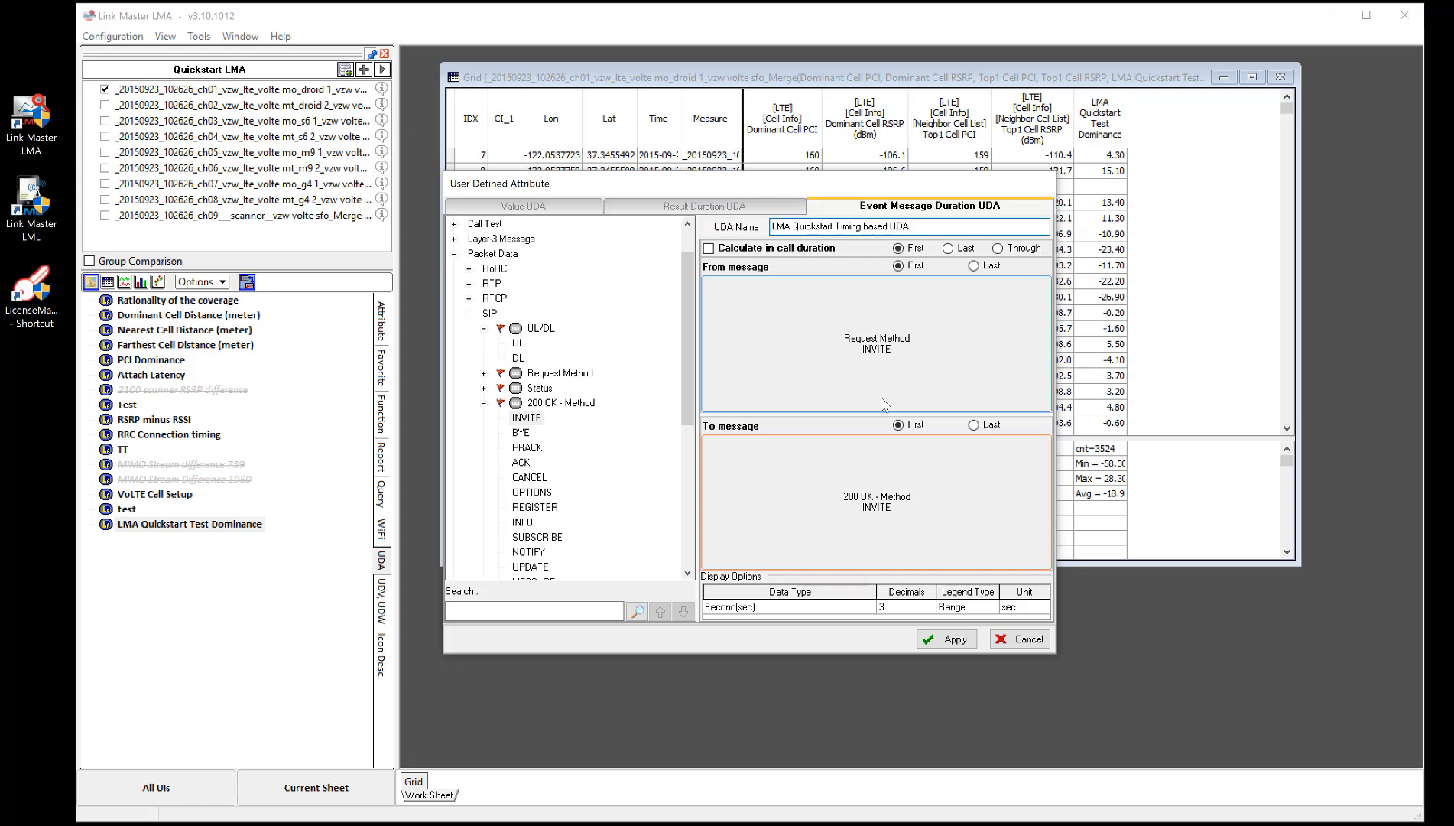
left_click(950, 639)
- Change the To message to 200 OK - Method BYE, enable Calculate in call duration, and apply
left_click(575, 419)
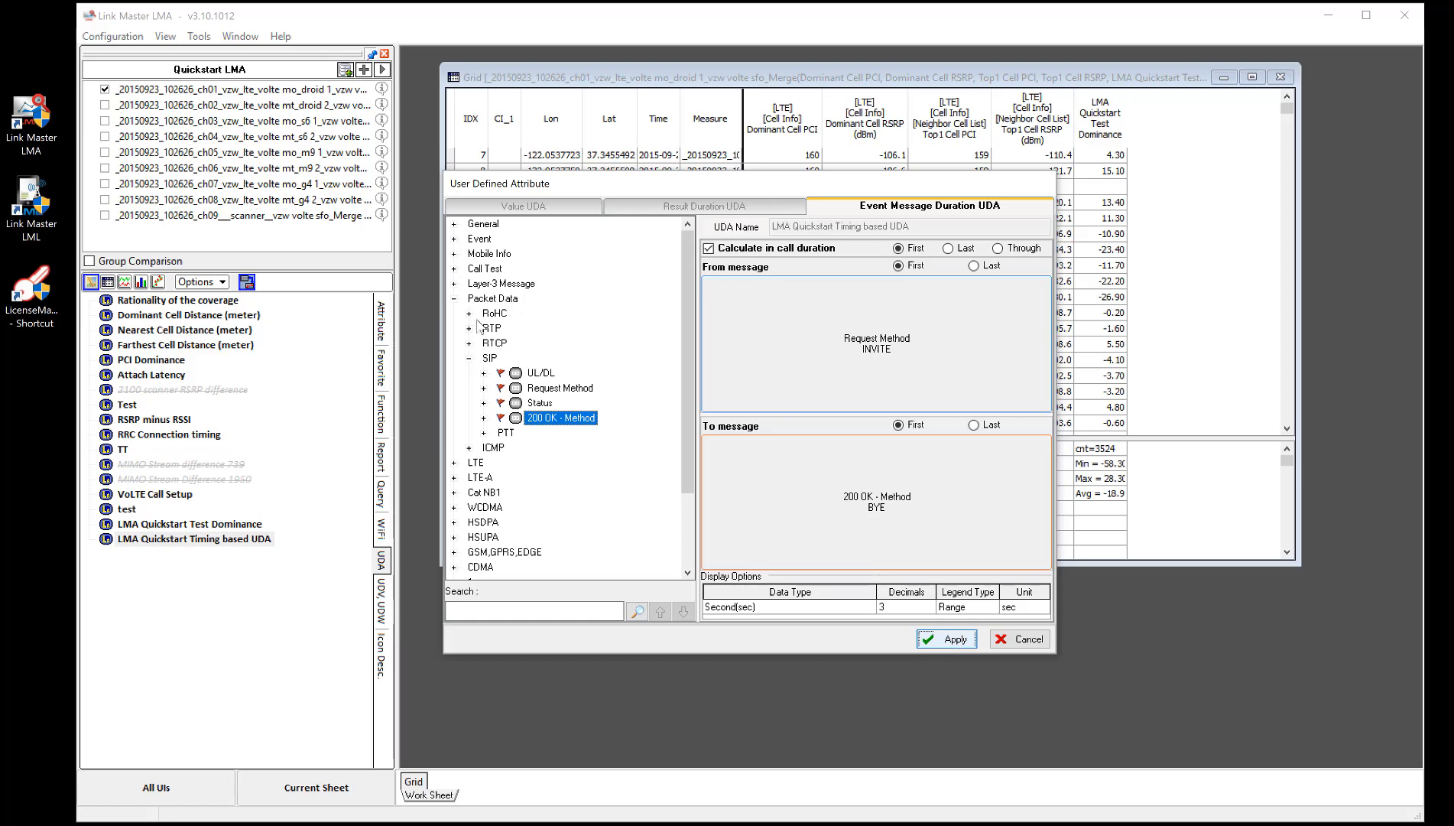
left_click(955, 639)
- Open LMA Quickstart Timing based UDA in a new grid and move and widen its window over the existing grid
left_click(250, 540)
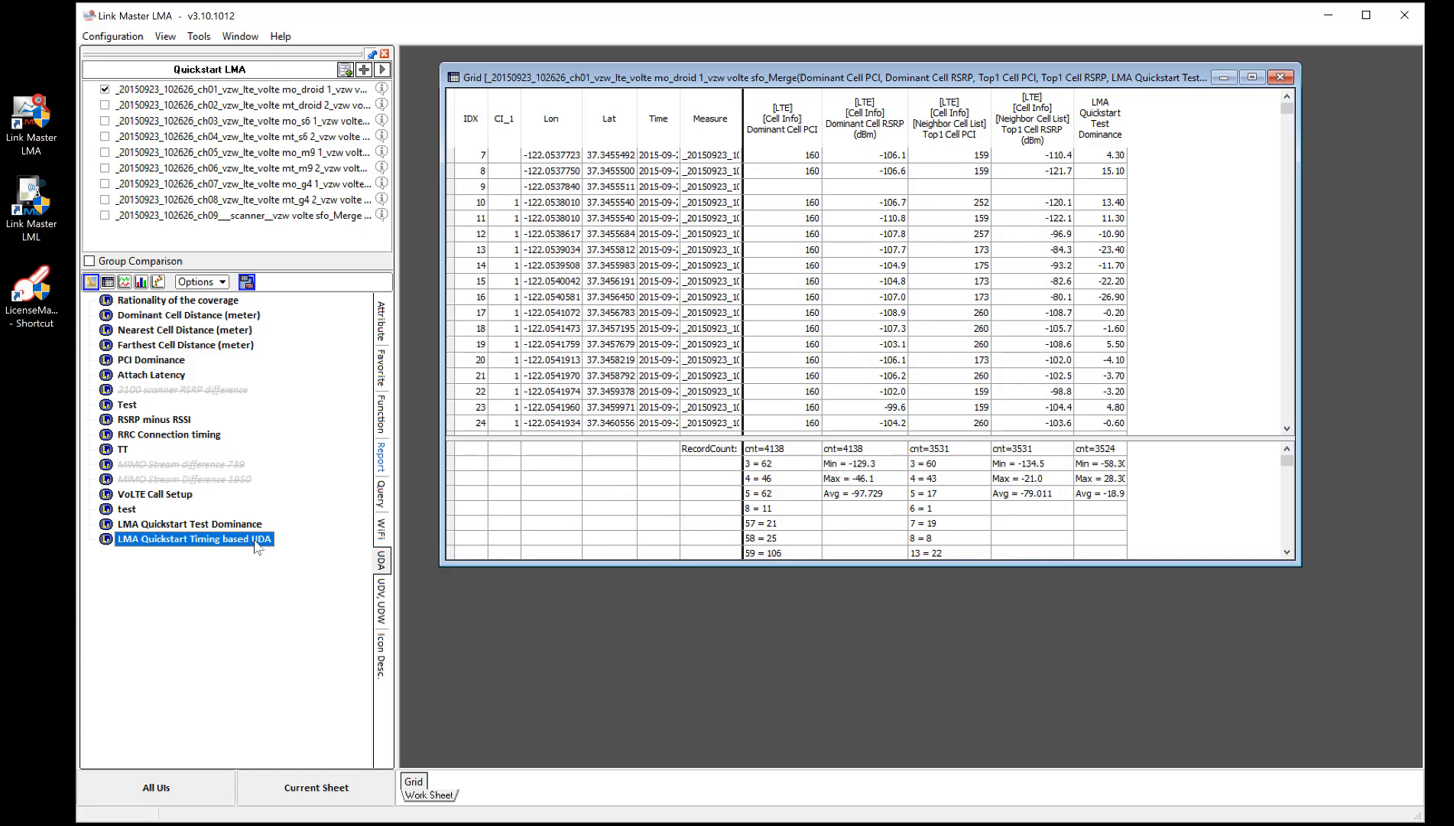
right_click(254, 544)
left_click(294, 588)
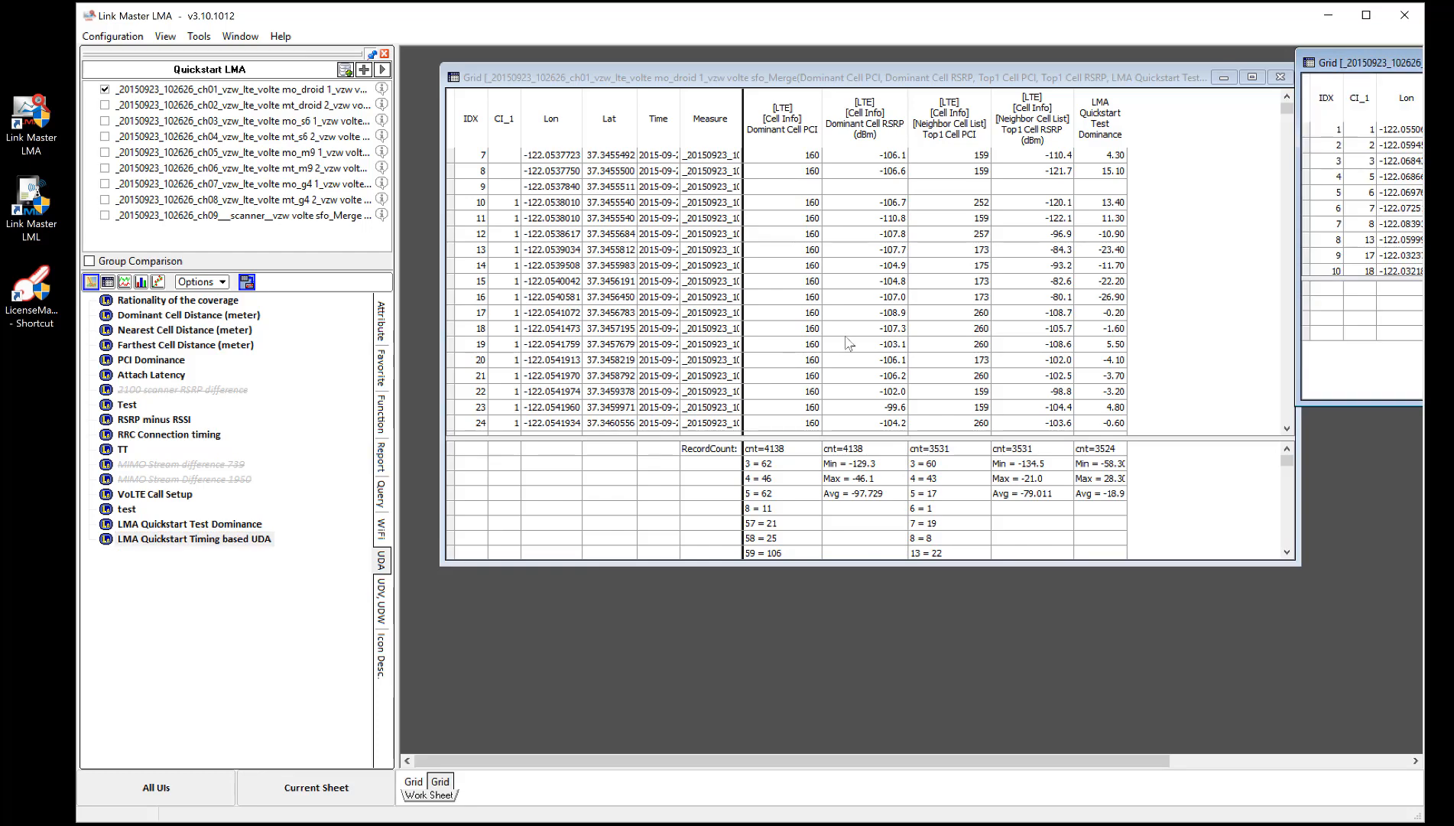
left_click_drag(1361, 63, 511, 97)
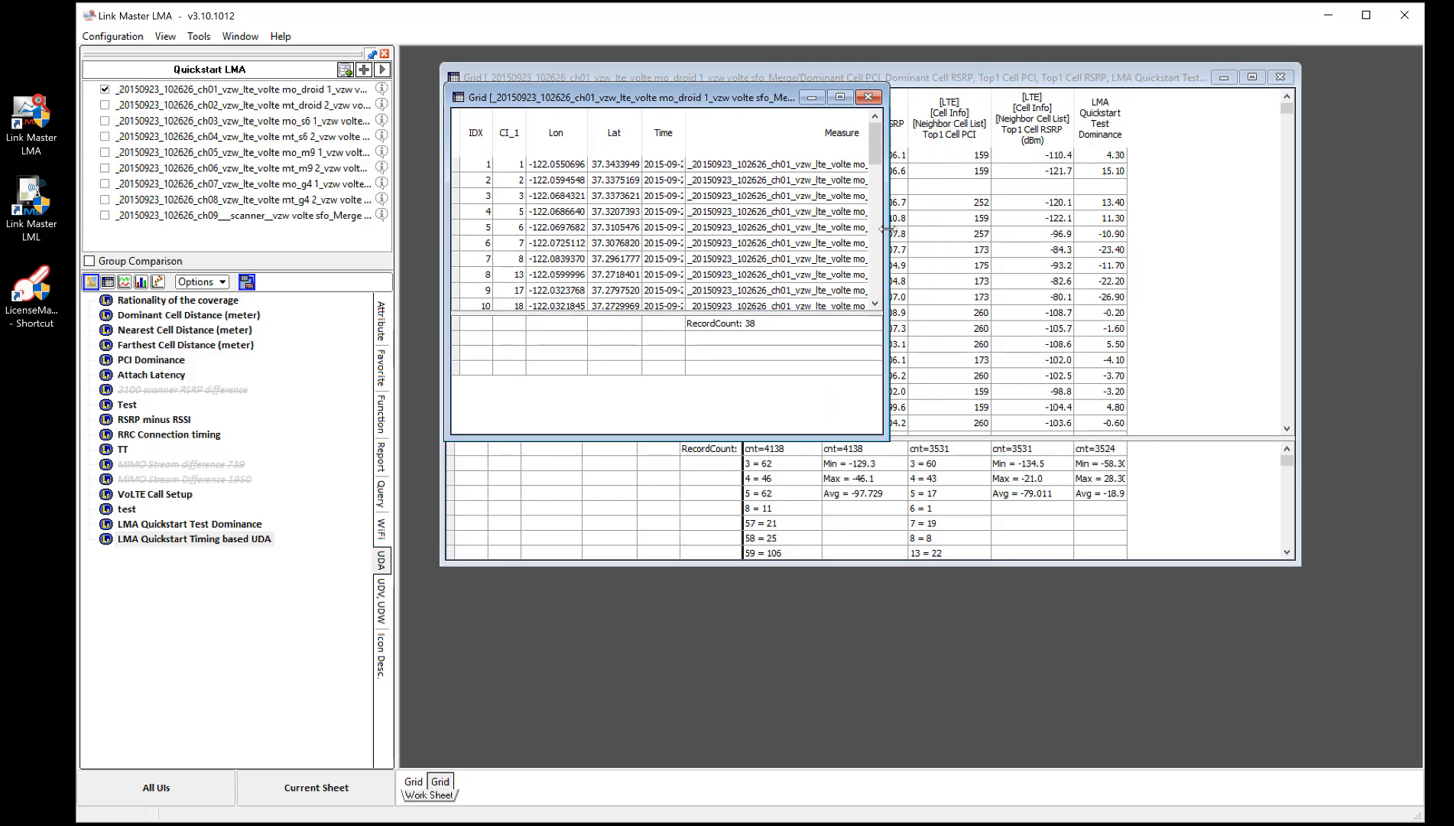
left_click_drag(885, 228, 1323, 221)
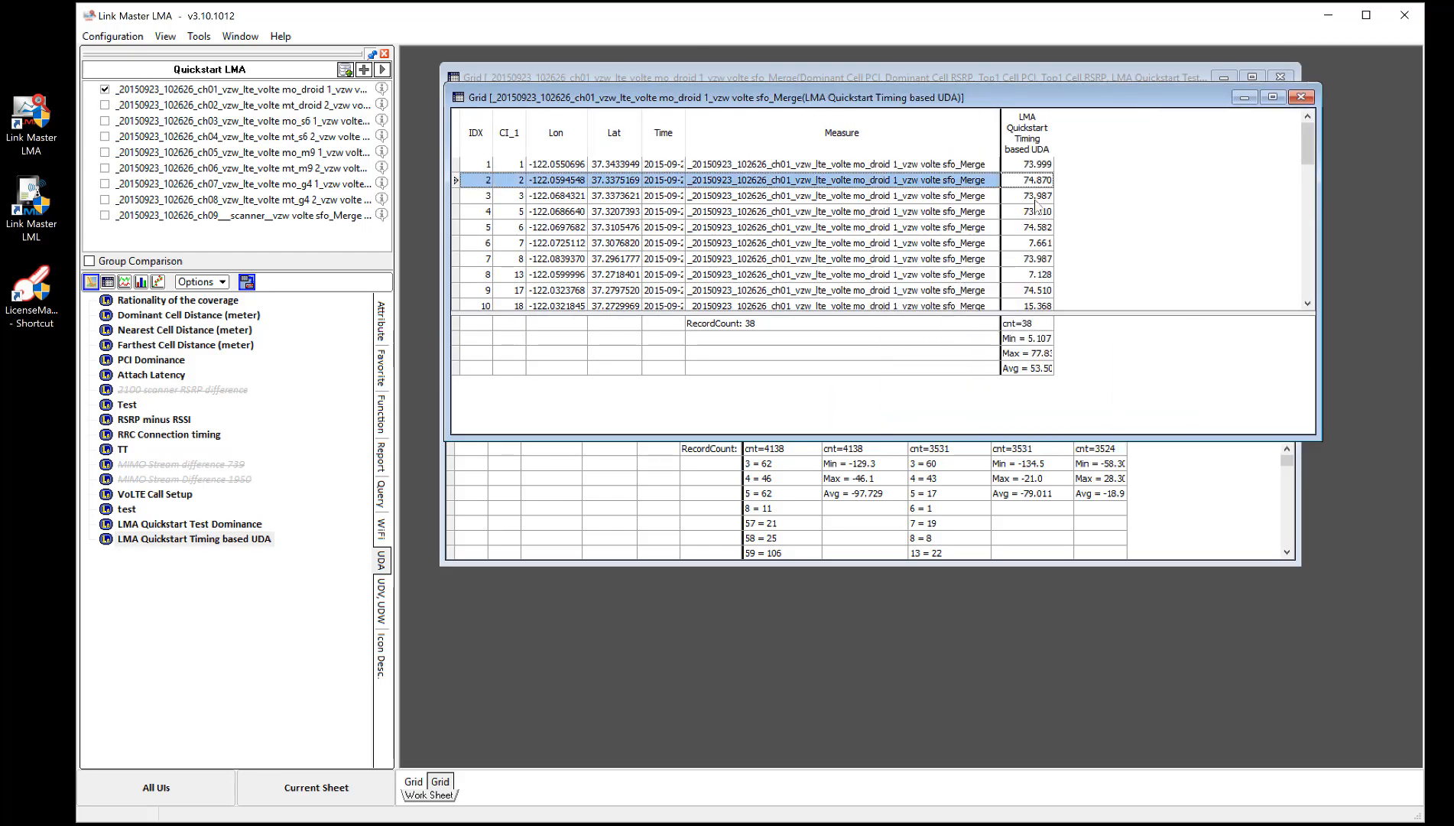
- Narrow the Measure column of the timing grid to show the UDA values, then close that grid
left_click(1040, 197)
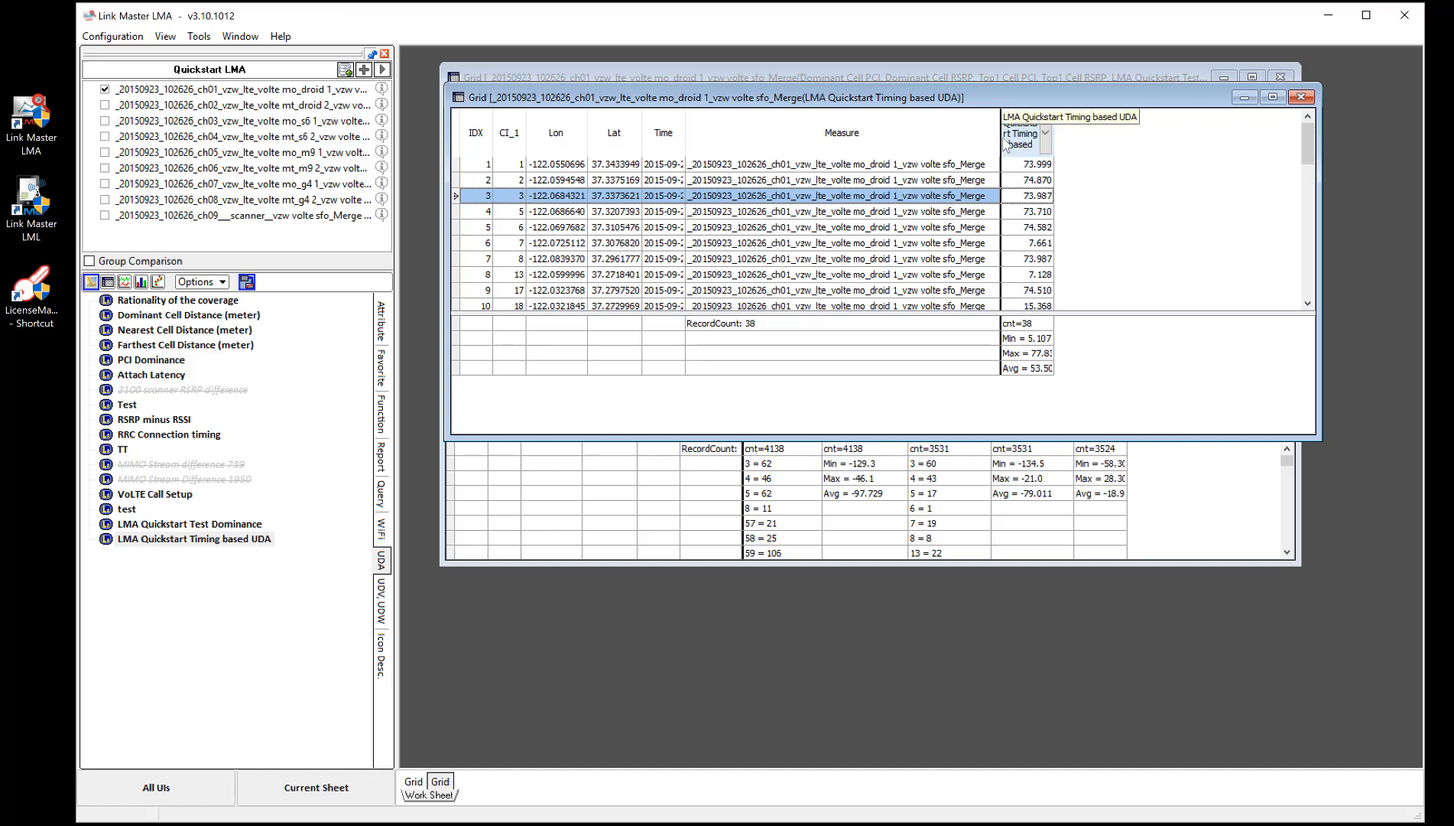
left_click_drag(993, 137, 782, 138)
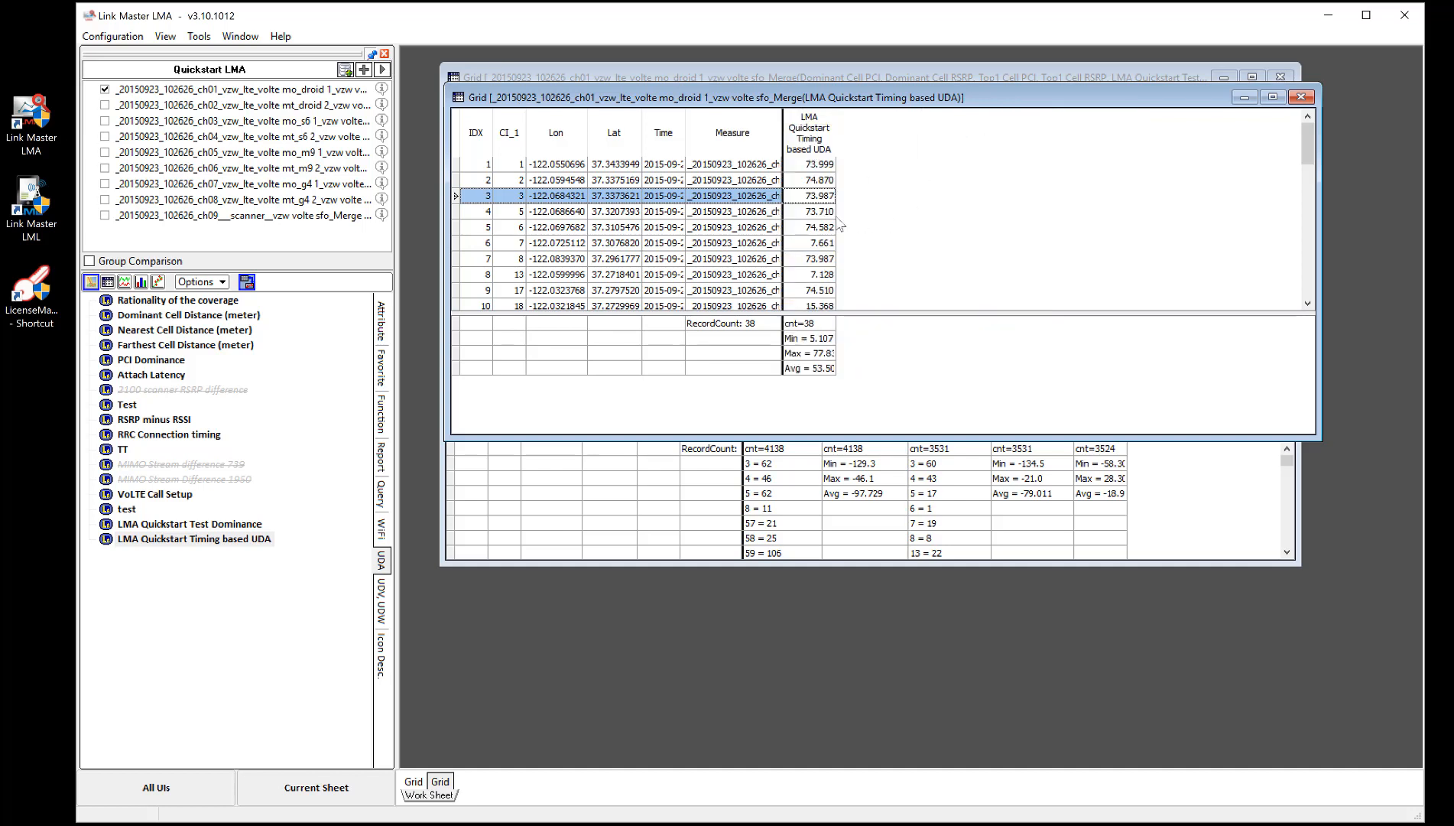
left_click(1300, 97)
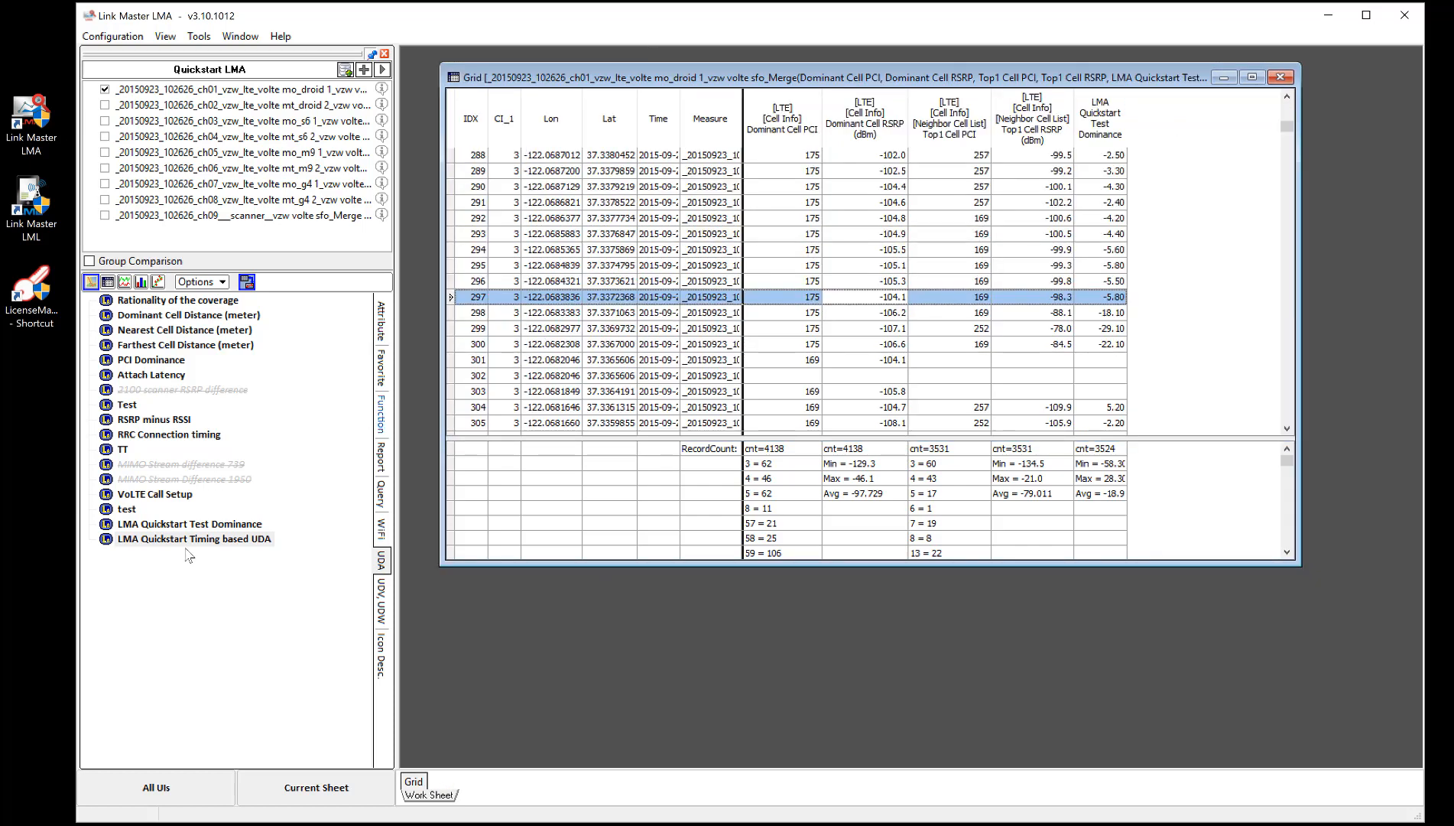
left_click(202, 540)
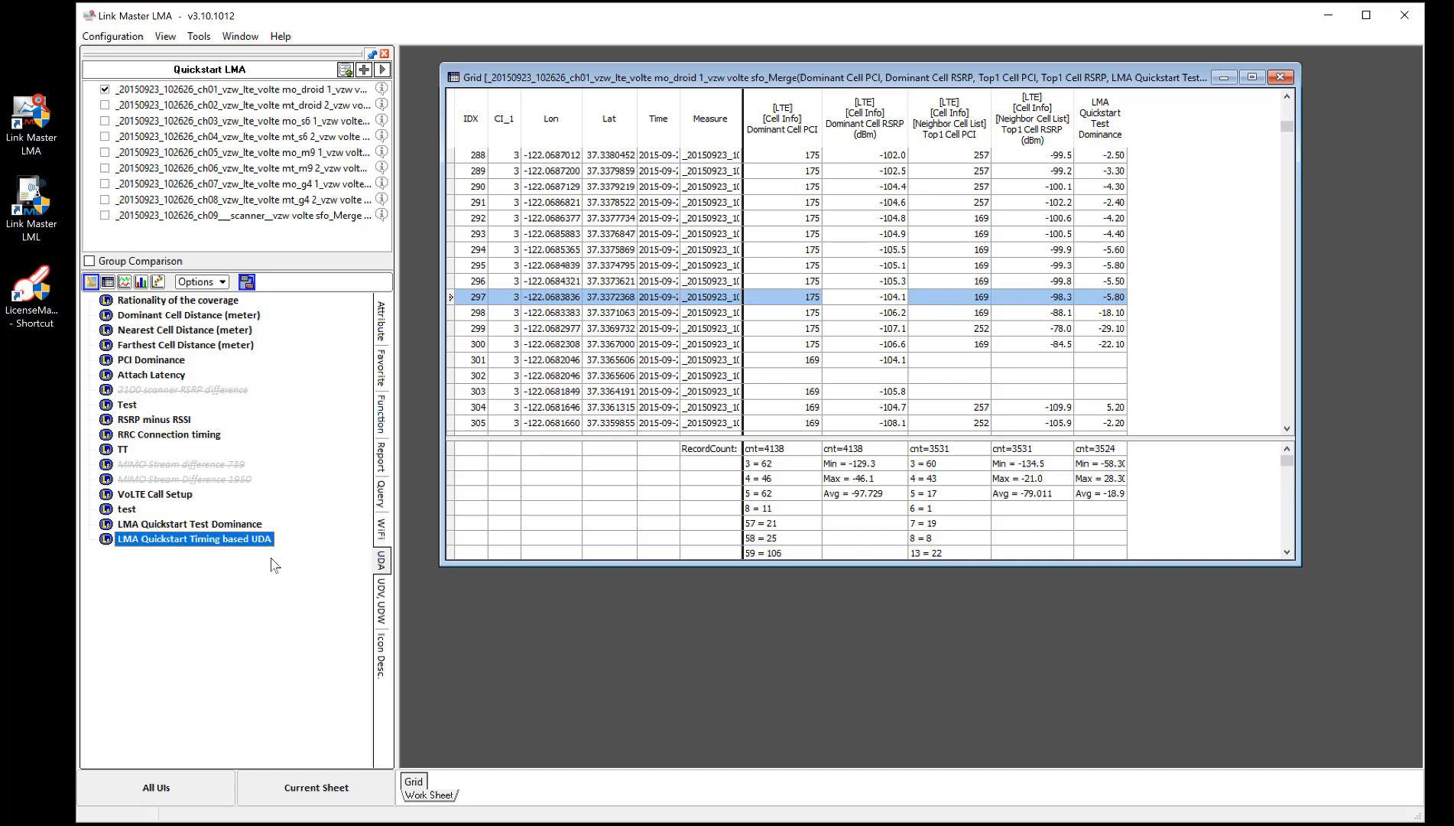
left_click(248, 526)
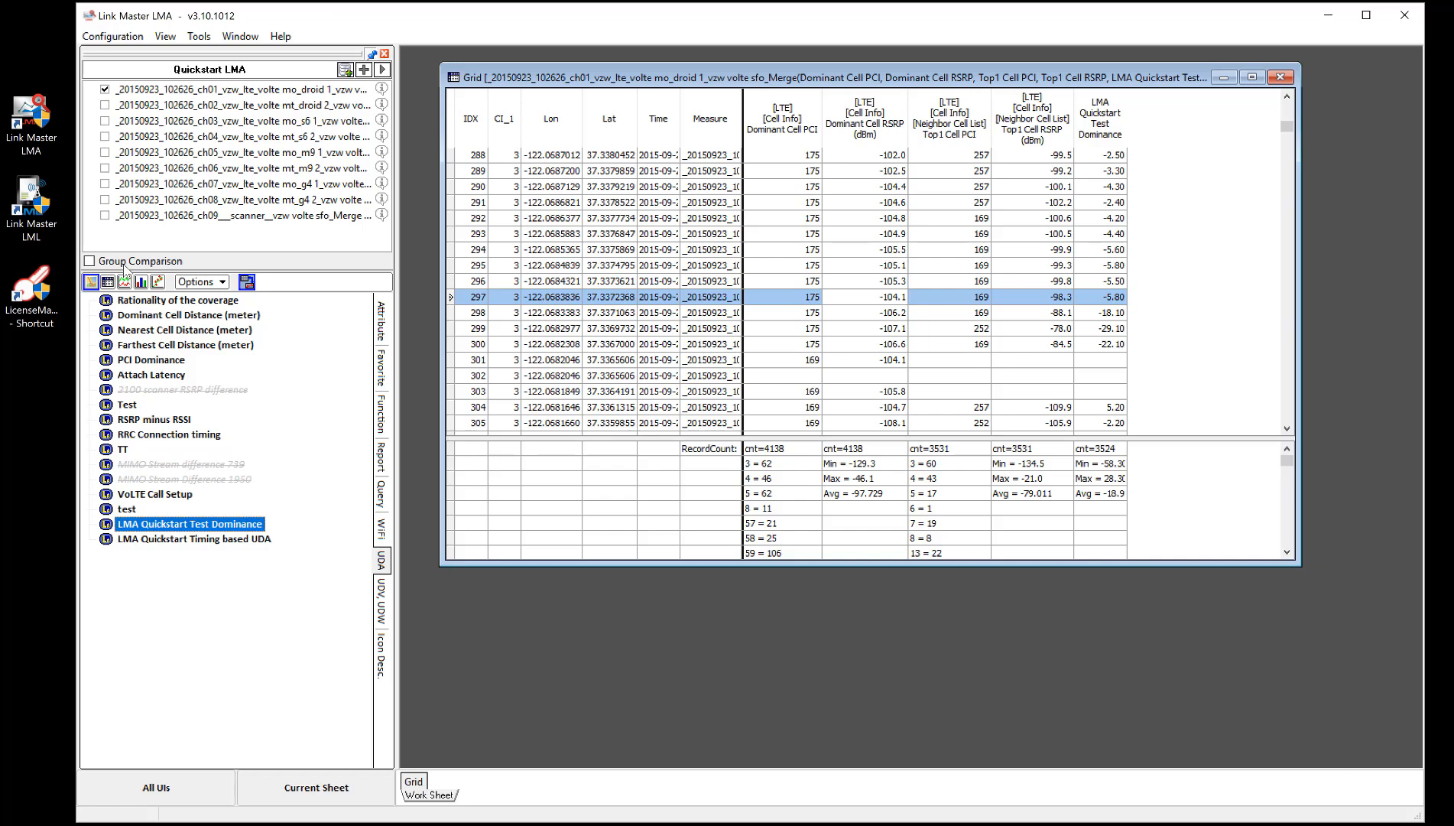
key("Down")
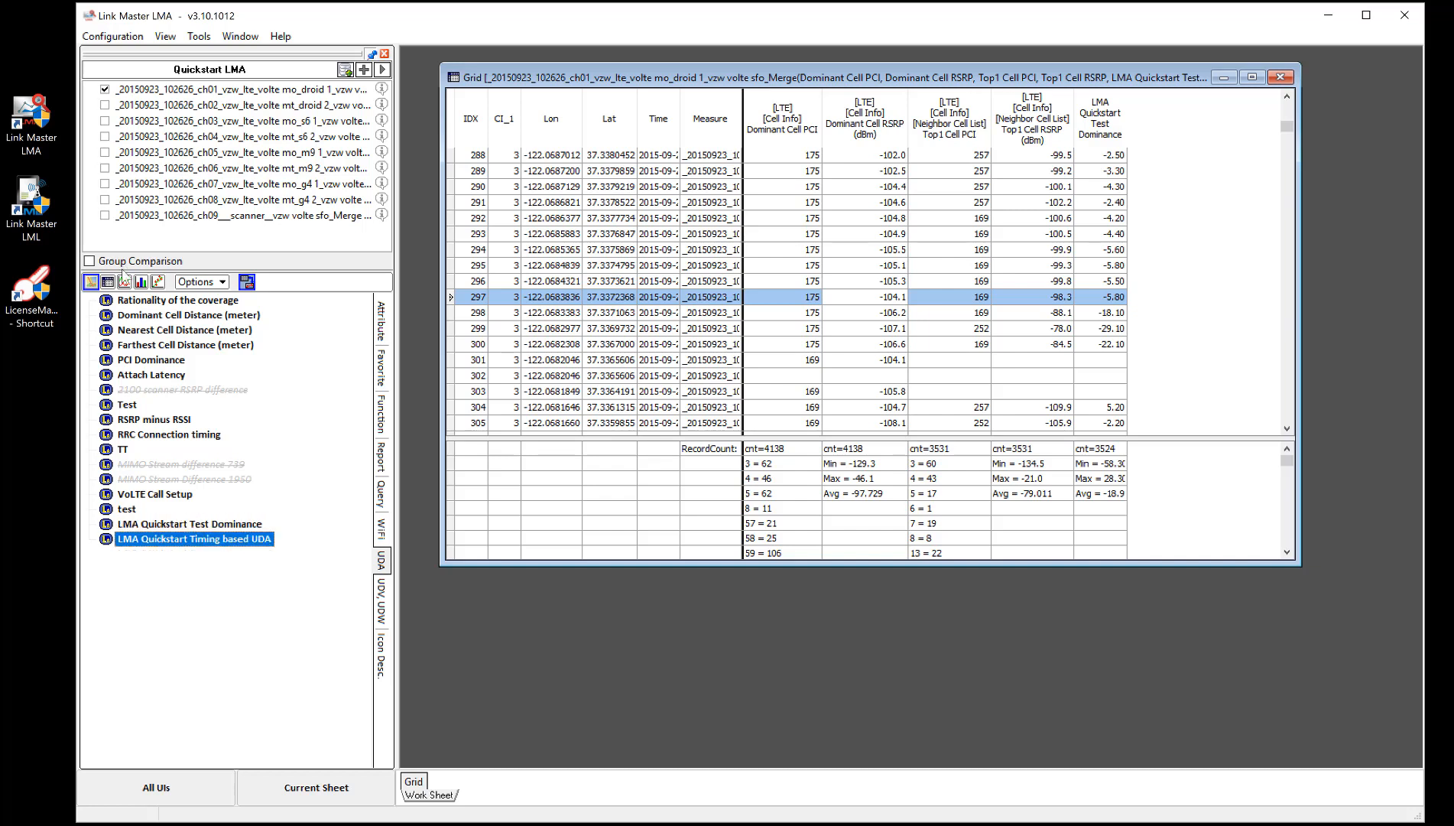